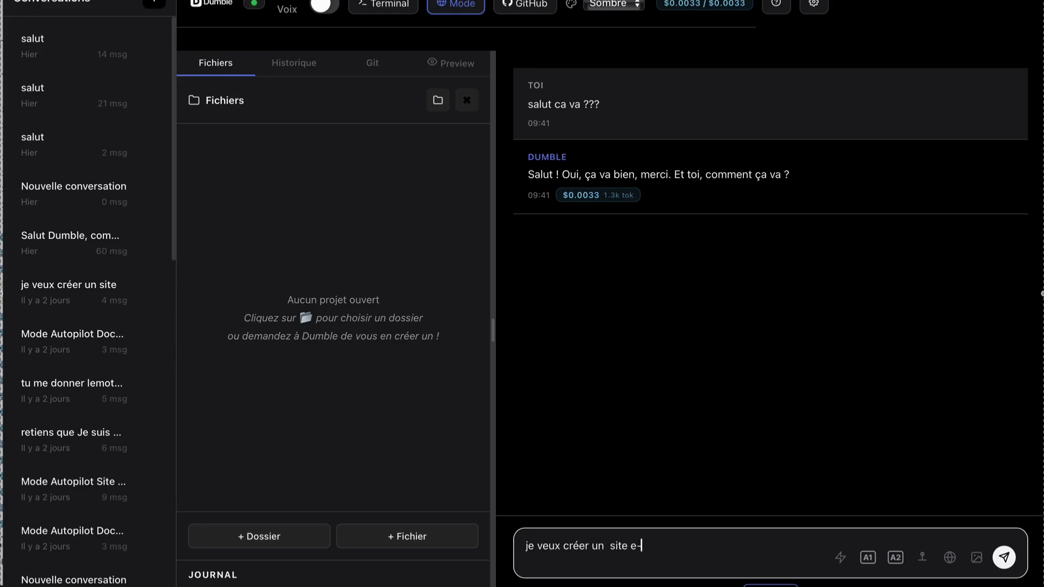
Finish and send the chat message "je veux créer un site e-commerce pour vendre des vêtements".
text(rce pour vendre des ve)
text(te)
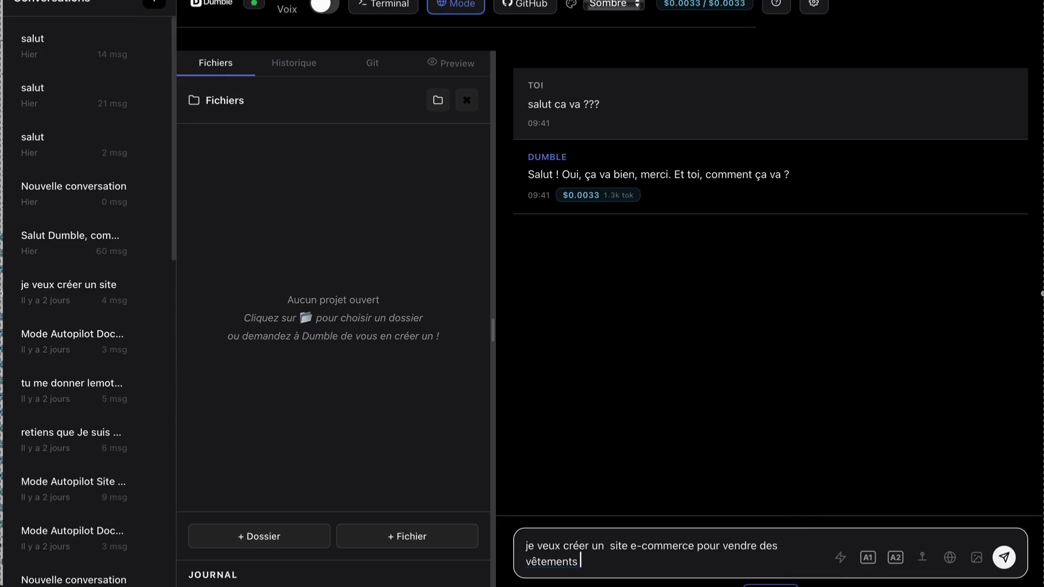
click(1005, 557)
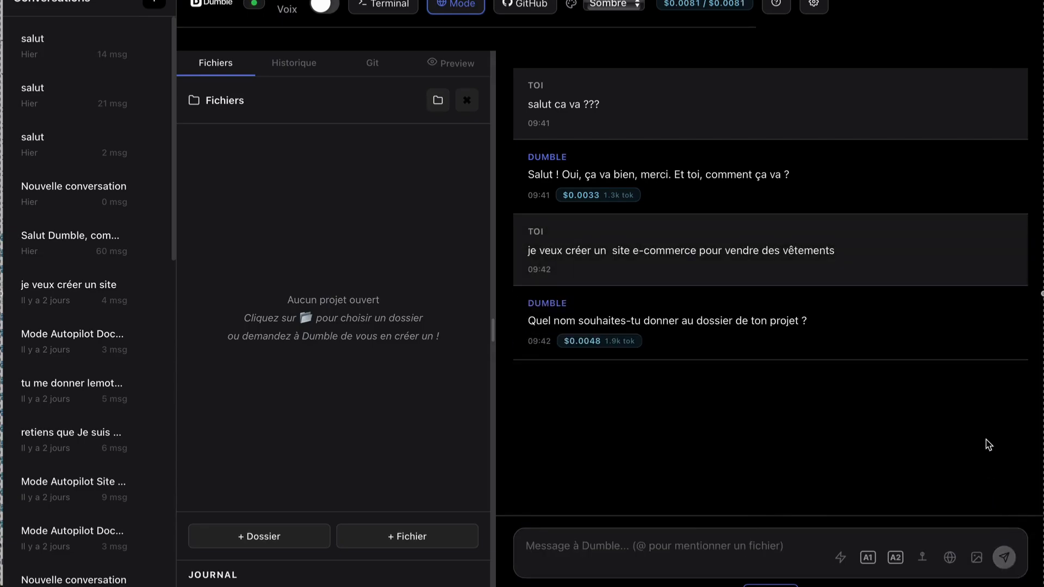
Reply to the assistant with "the super shop" as the project folder name.
click(705, 548)
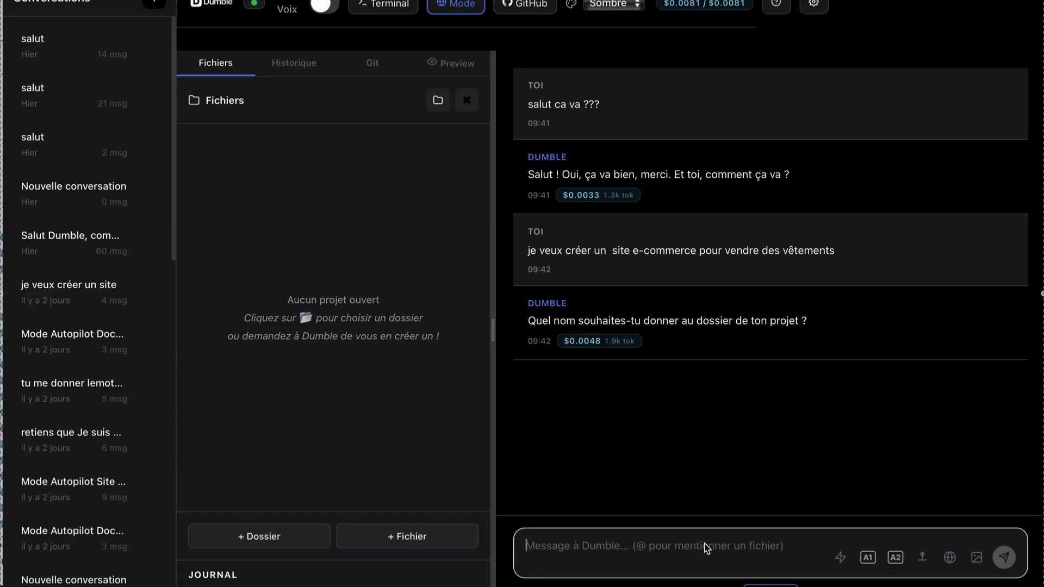
text(the su)
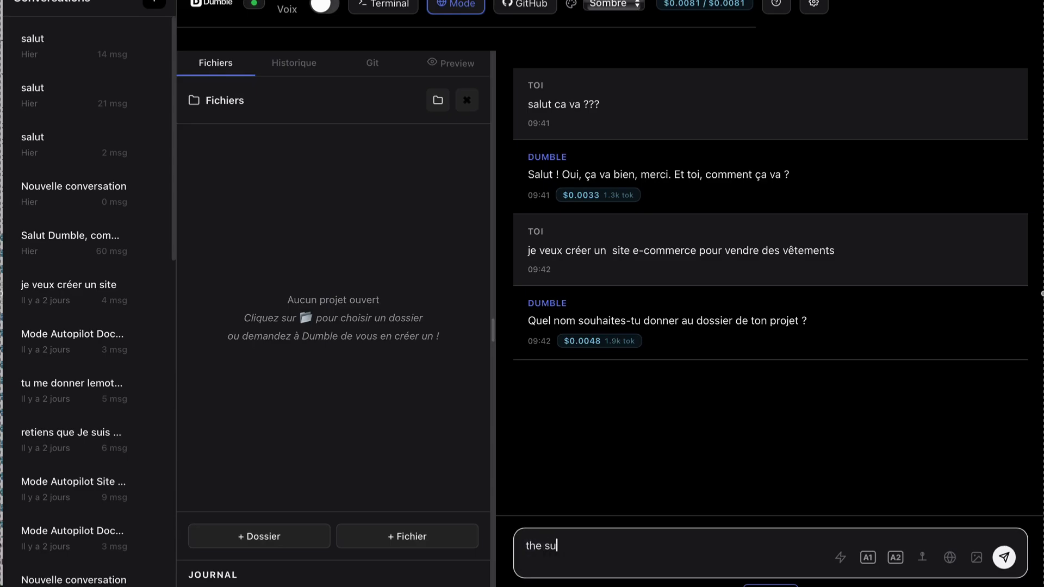
text(per shop)
key(Return)
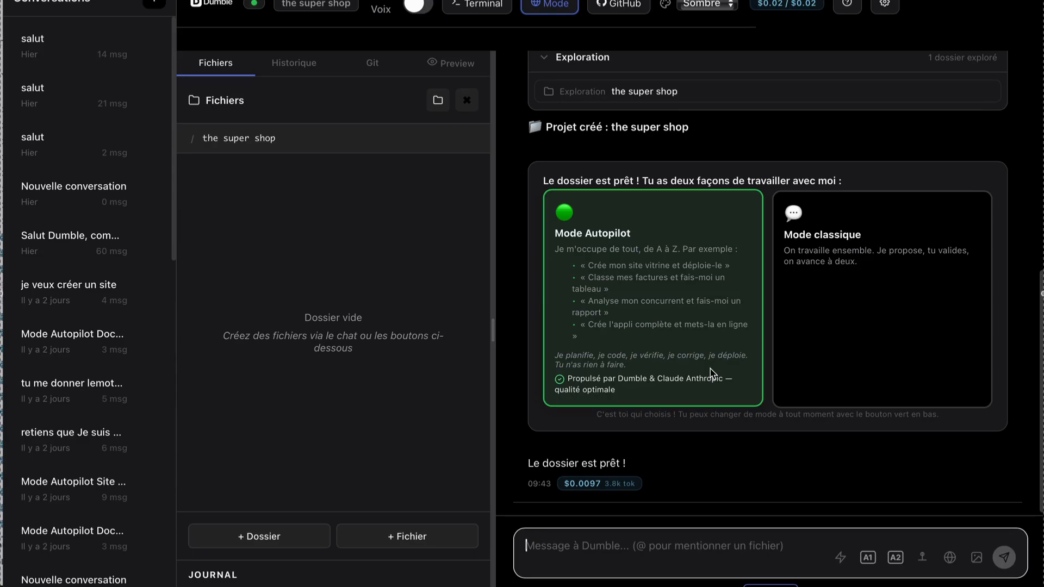
Choose Mode Autopilot for the project and set its type to an E-commerce site.
click(712, 373)
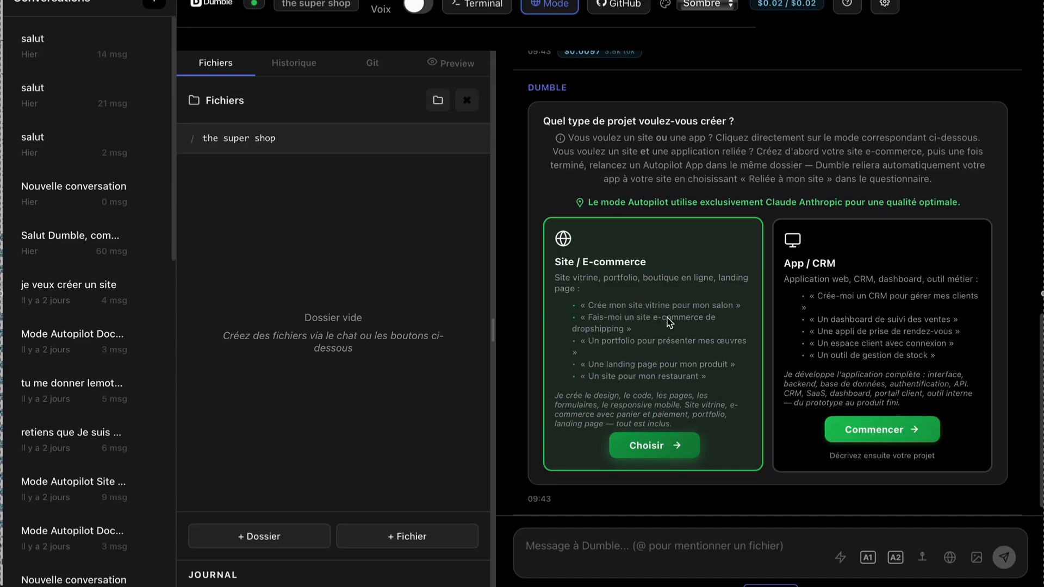
click(666, 447)
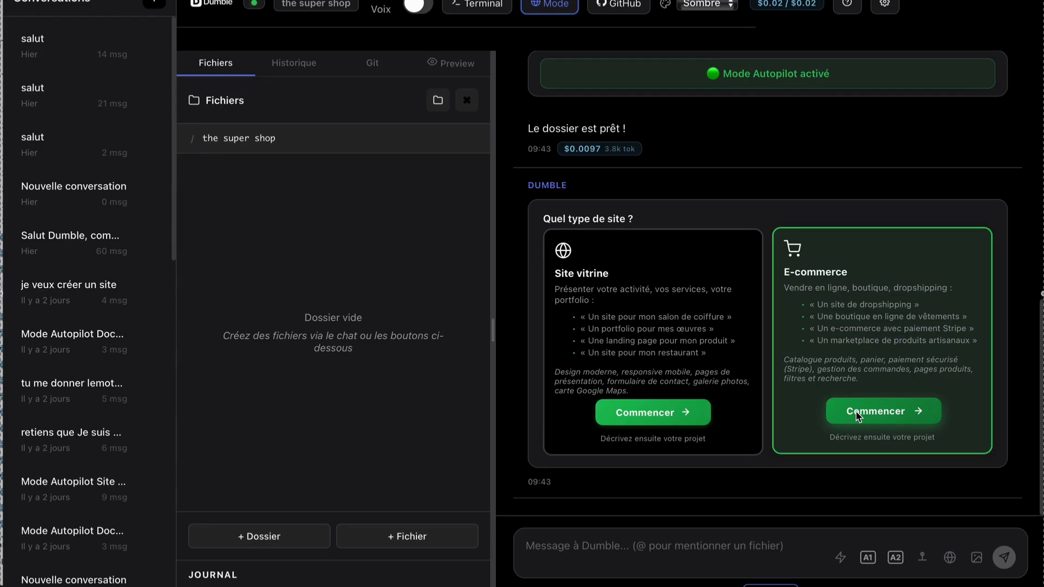
click(857, 416)
Enter "the shop one" as the business name in the questionnaire and choose the "Mode (Zara, H&M)" site style.
scroll(796, 302, up, 8)
scroll(796, 302, up, 8)
scroll(796, 302, up, 10)
scroll(795, 298, down, 4)
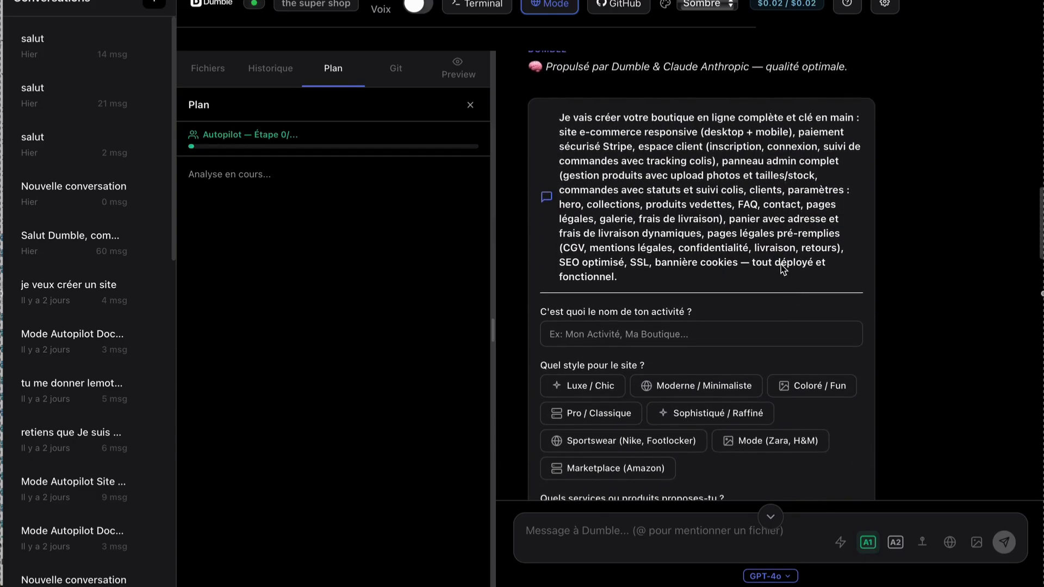
scroll(783, 267, down, 1)
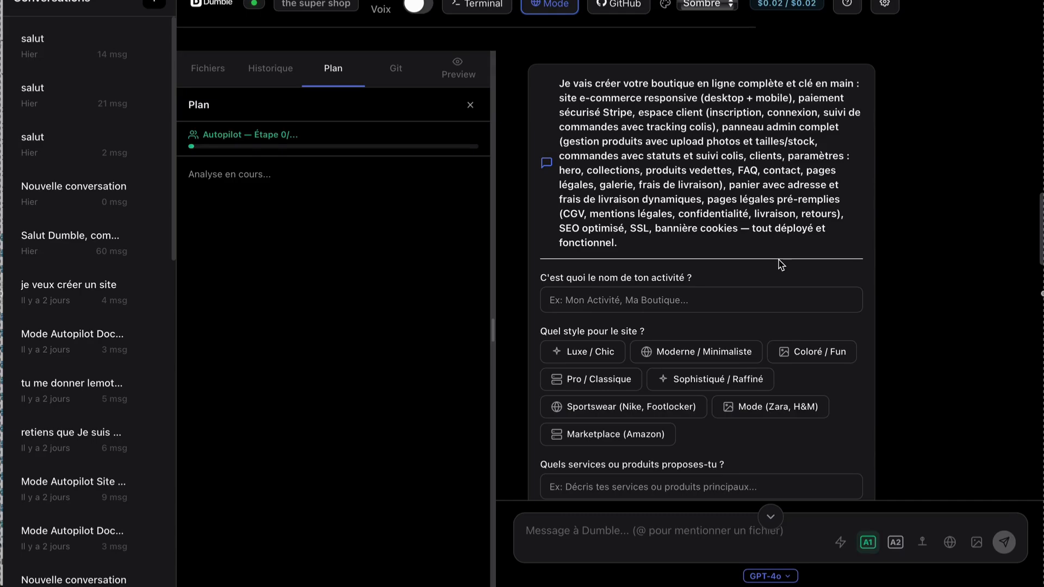
scroll(782, 265, down, 1)
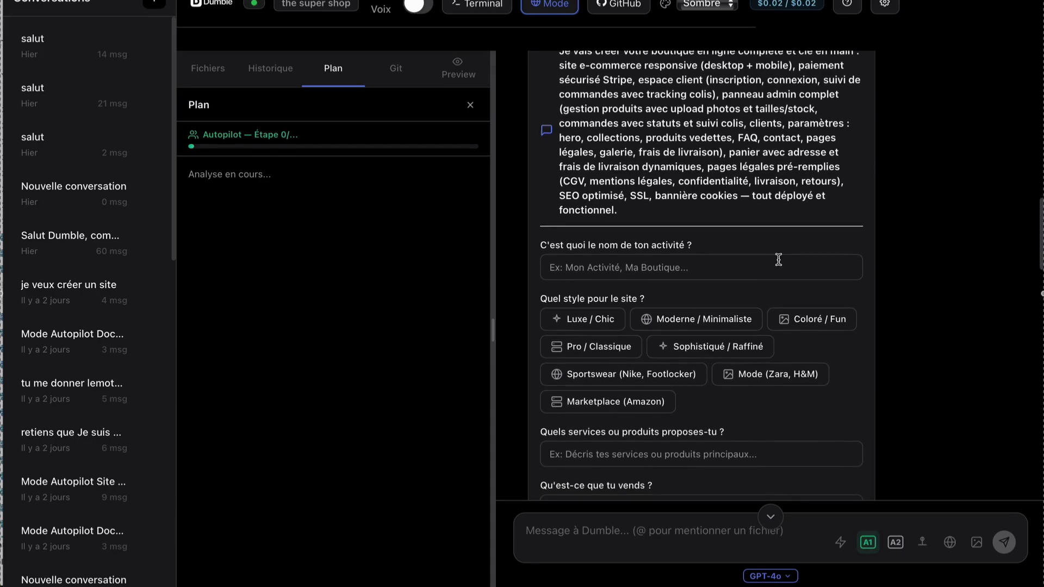
scroll(779, 260, up, 1)
click(780, 267)
text(th)
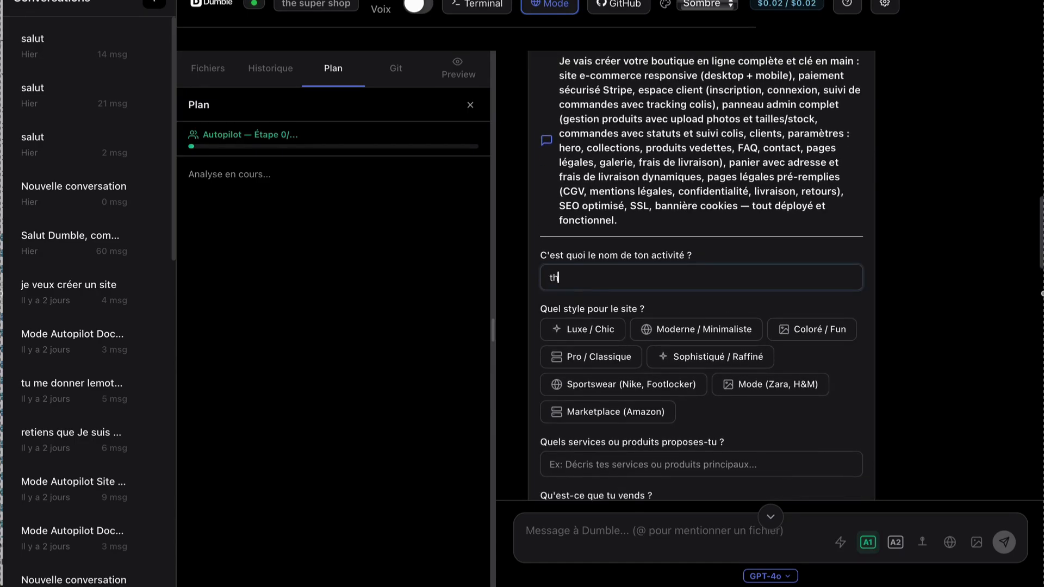
text(e shop)
key(BackSpace)
key(BackSpace)
text(op one)
scroll(629, 341, down, 1)
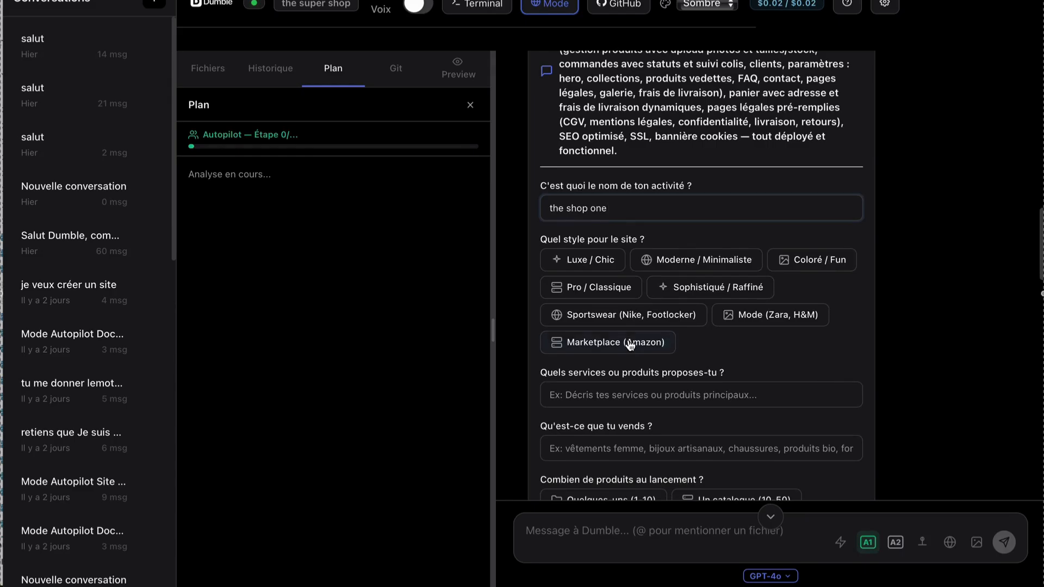
click(746, 320)
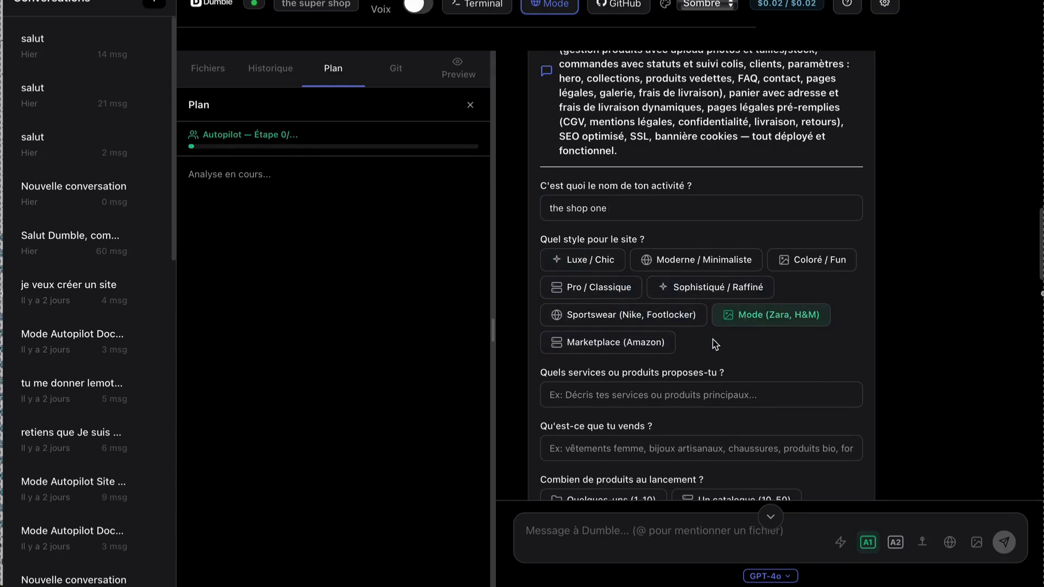
Answer the question about services or products offered with "Vente de vêtements et livraison".
scroll(715, 343, down, 1)
click(689, 348)
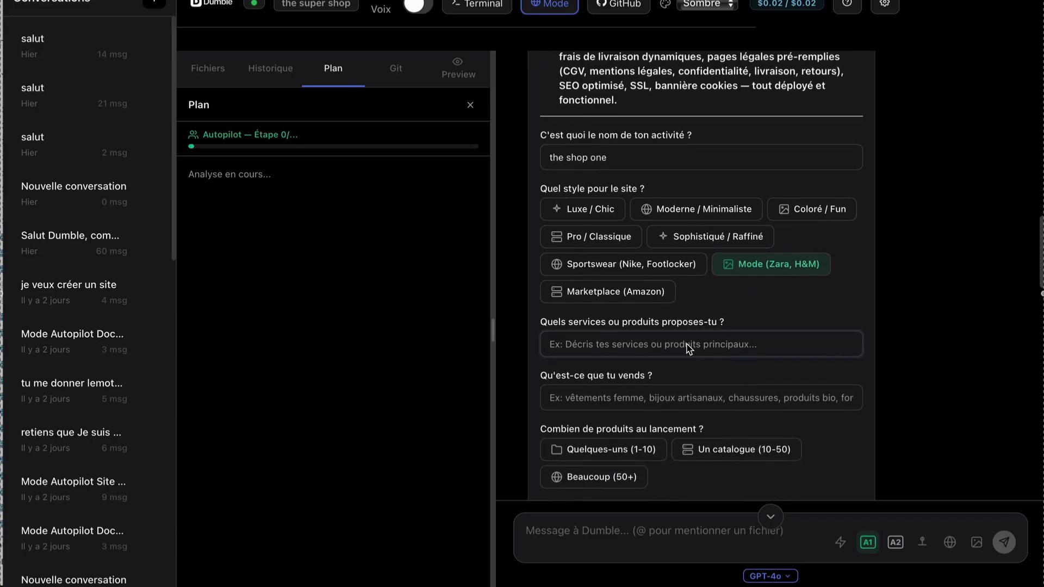
text(vente d)
key(ctrl+super+space)
text(vet)
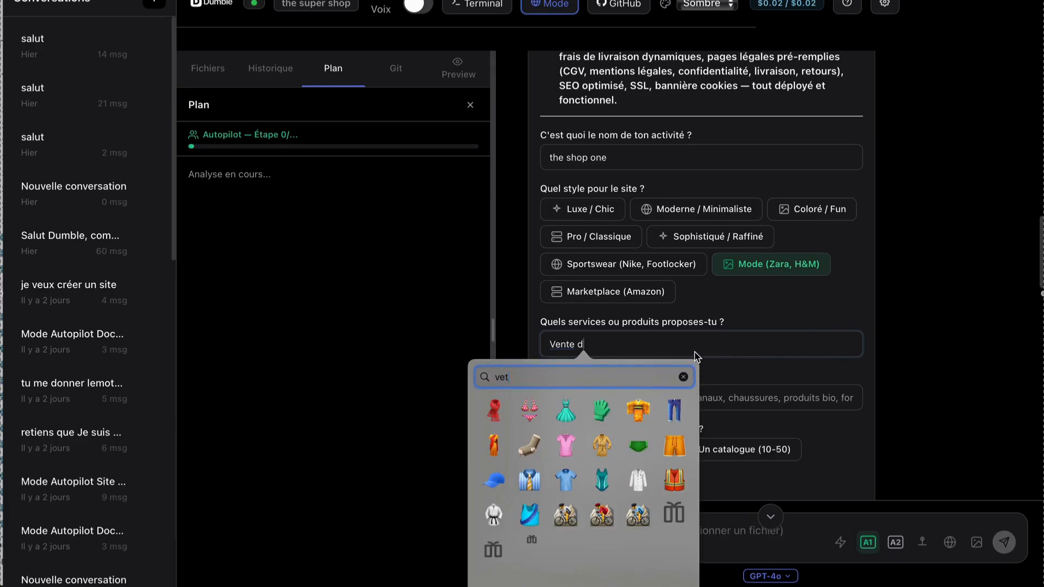
click(695, 356)
text(e )
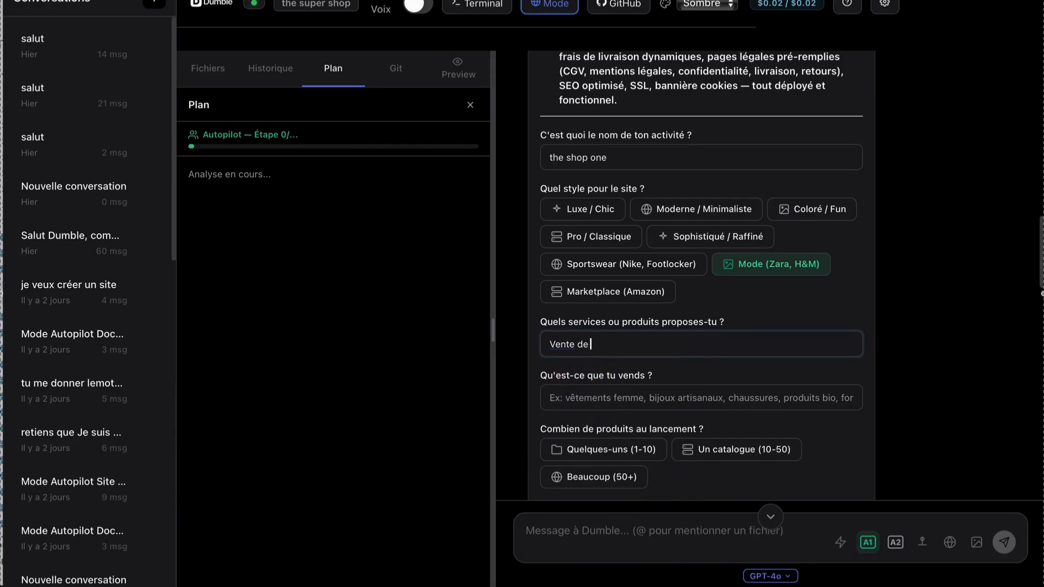
text(vet)
text(em)
text(en)
key(BackSpace)
key(BackSpace)
text(ments et livr)
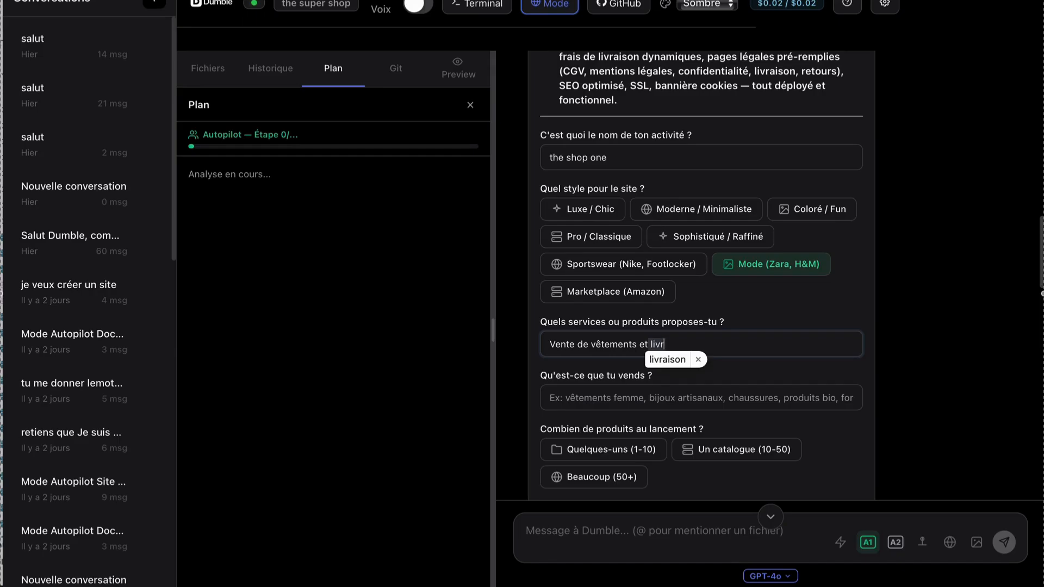
key(Tab)
Answer the question about what is sold with "Vêtement ,homme, femme, enfant".
click(662, 406)
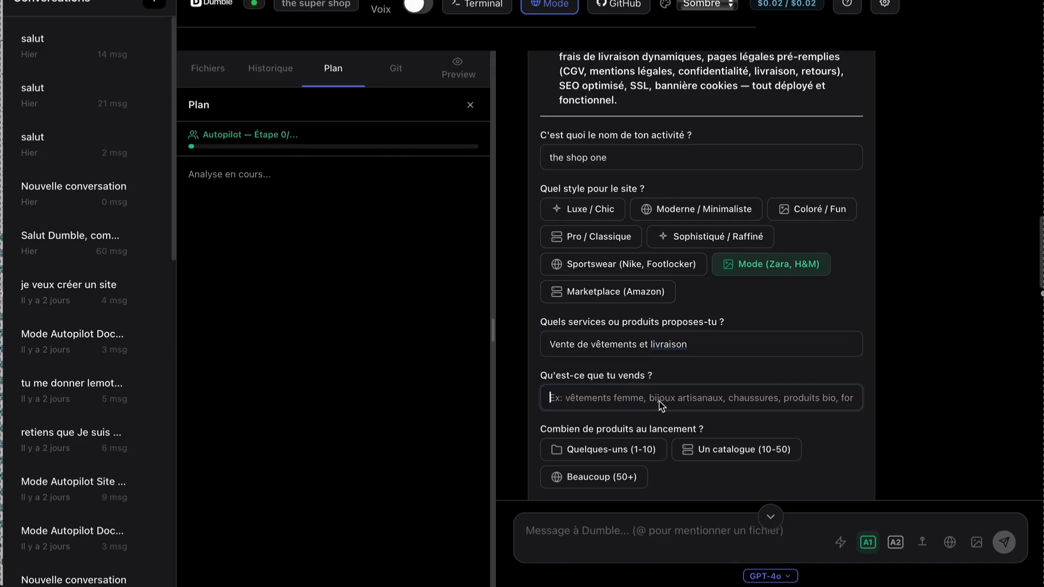
text(vet)
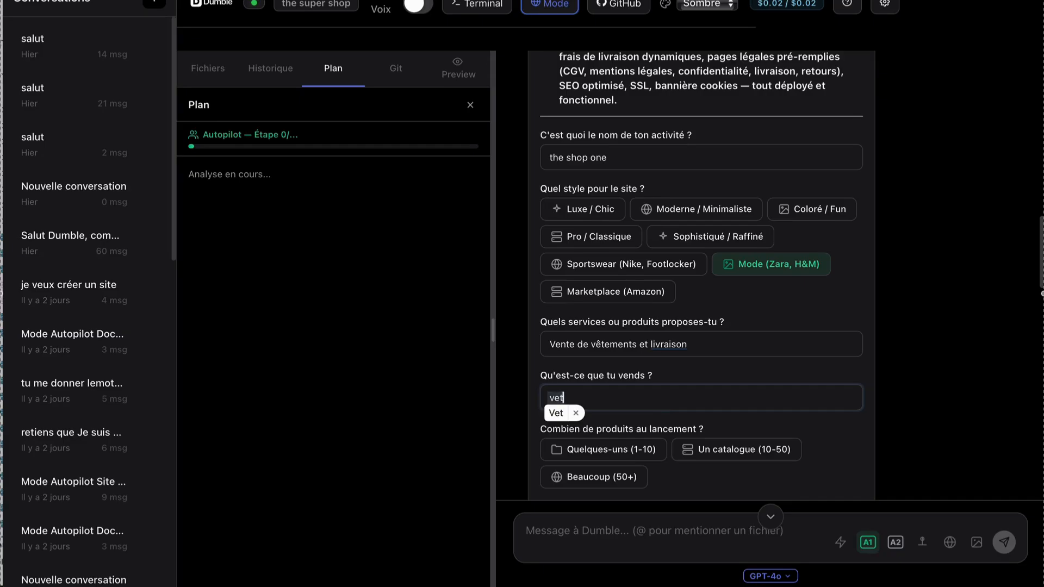
text(em)
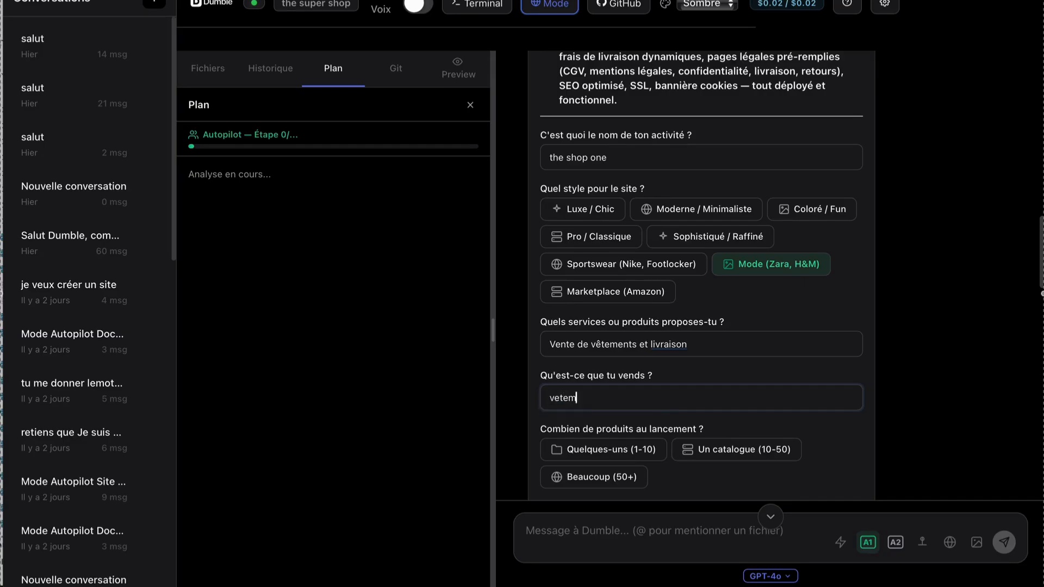
text(en)
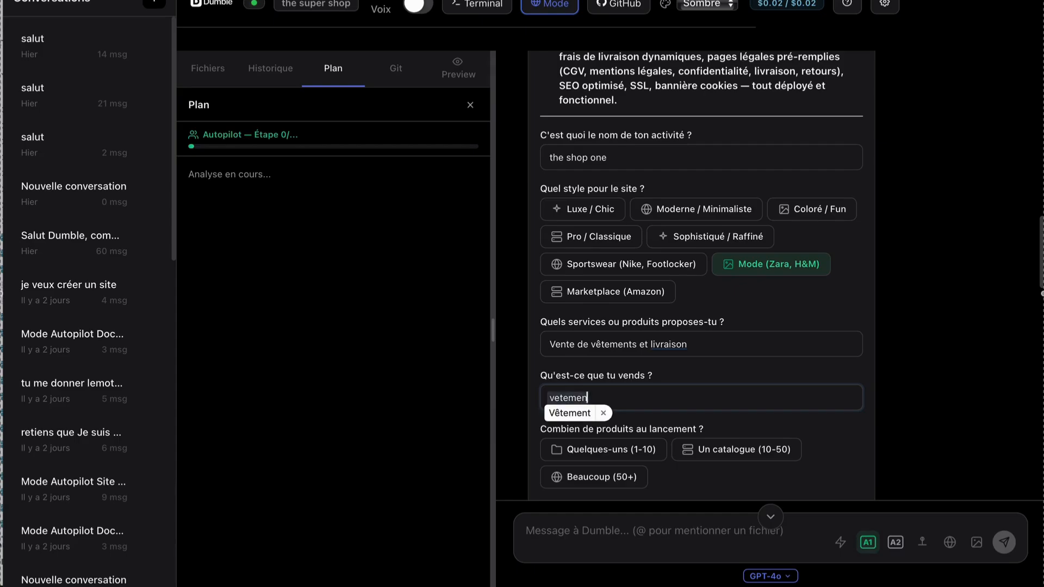
text(t ,)
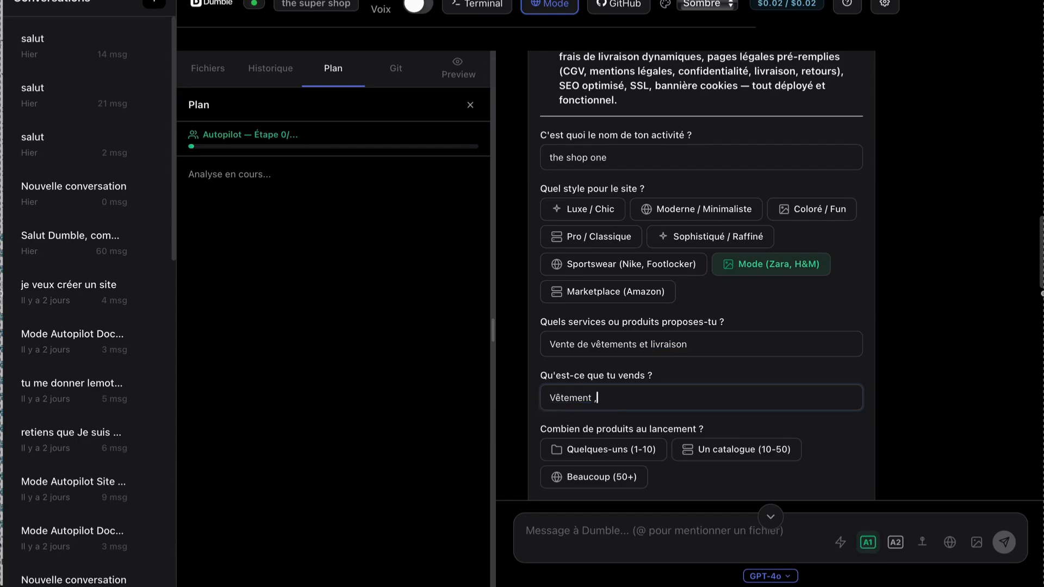
text(homme, femme, enfant)
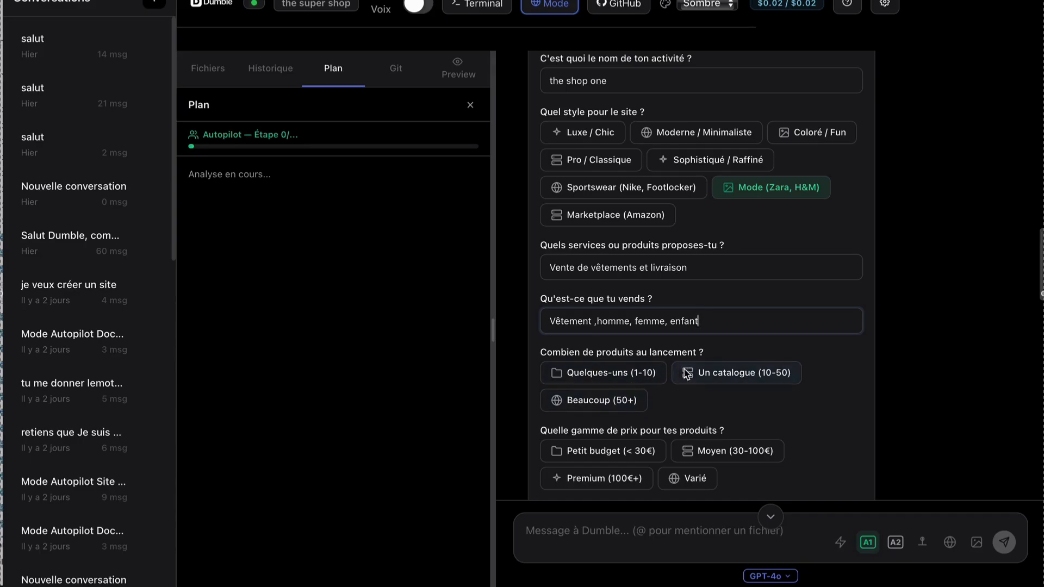
Set the number of launch products to "Un catalogue (10-50)" and the price range to "Moyen (30-100€)".
click(713, 322)
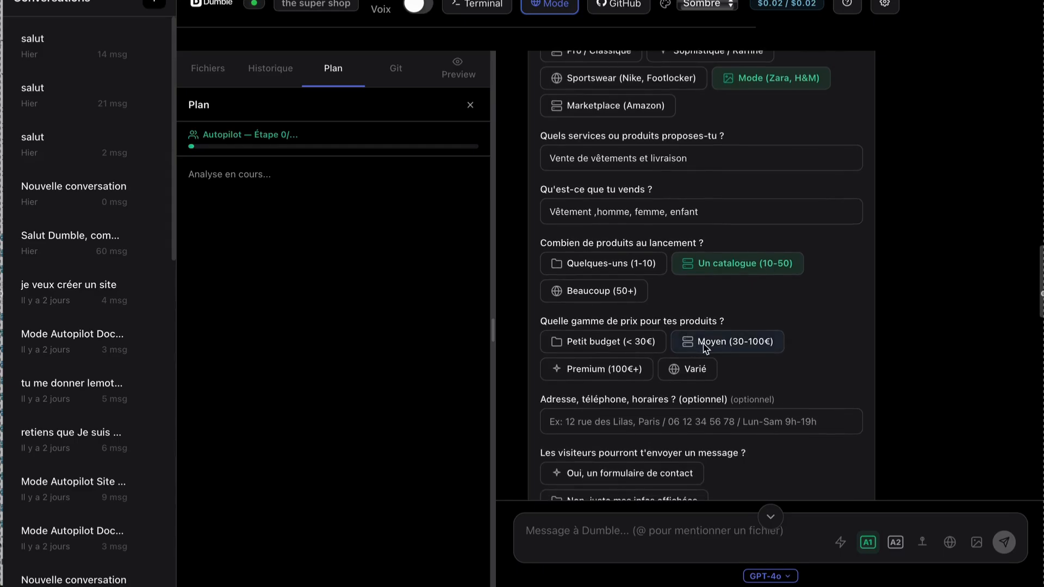
click(706, 349)
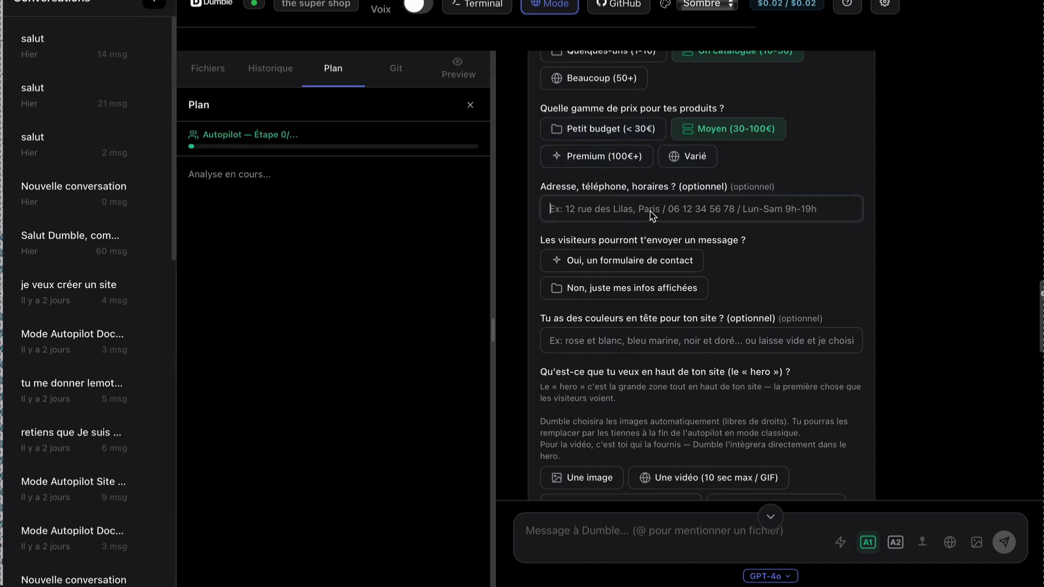
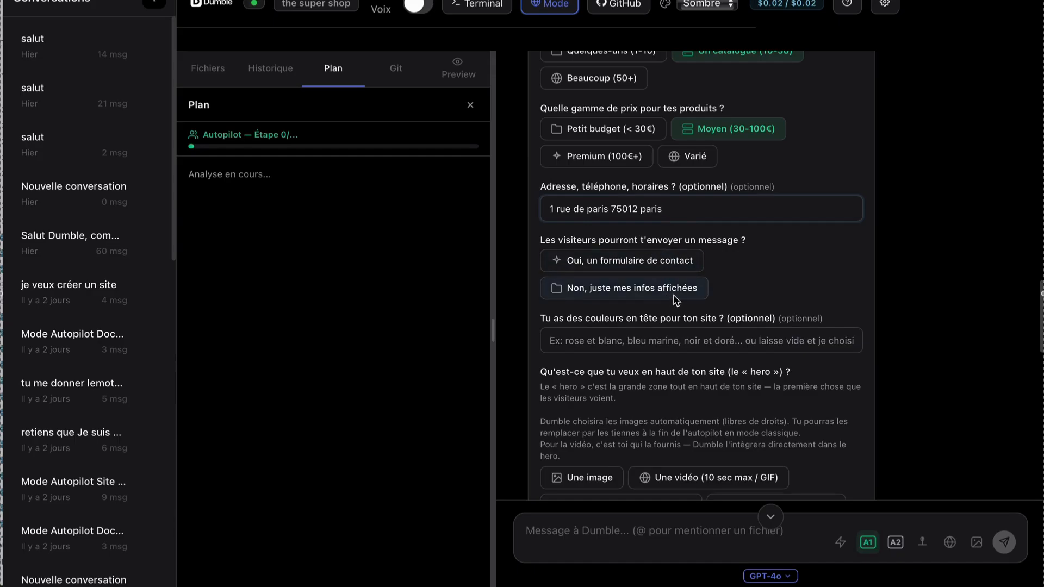
Fill in the shop's postal address and choose "Oui, un formulaire de contact" for visitor messages.
click(667, 267)
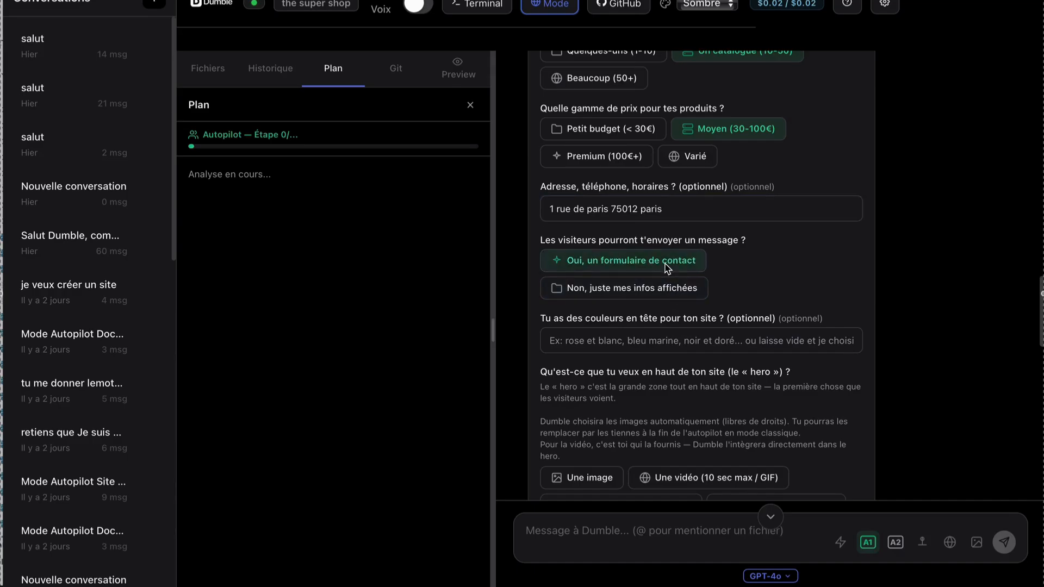
Enter "blanc et noir avec du rose pale" as the site's preferred colours.
scroll(674, 288, down, 1)
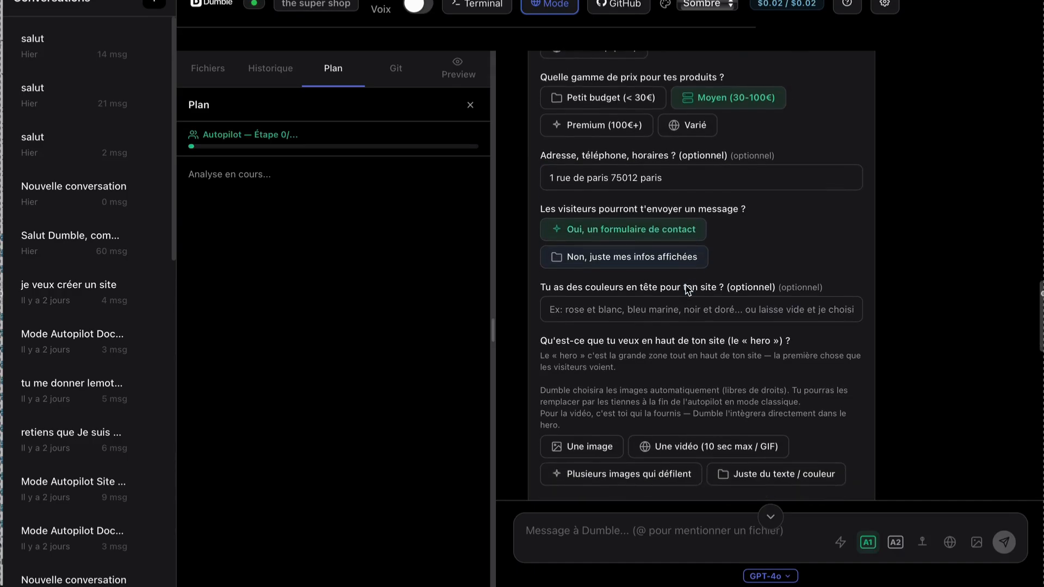
click(668, 310)
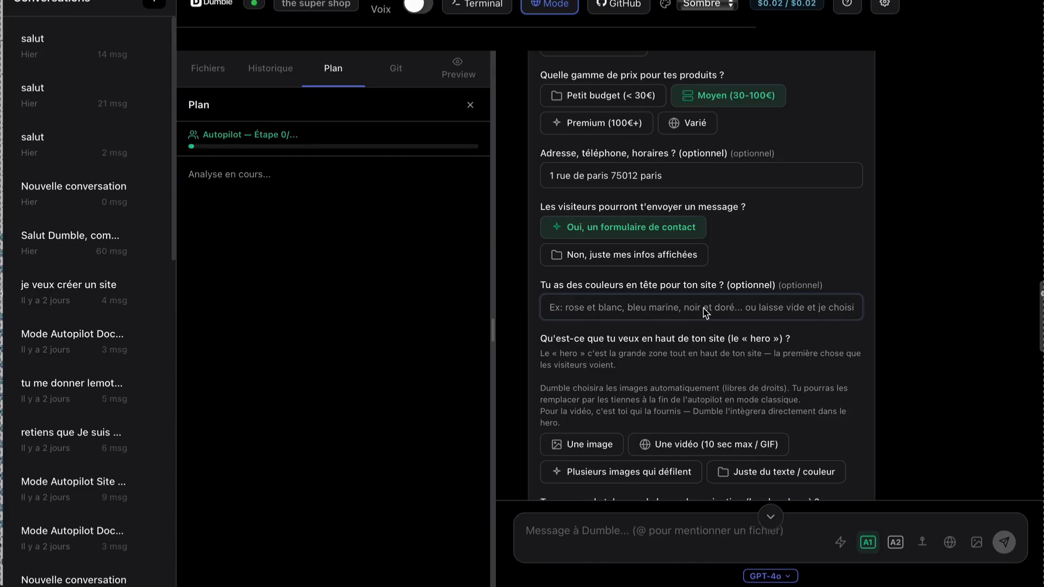
text(noi)
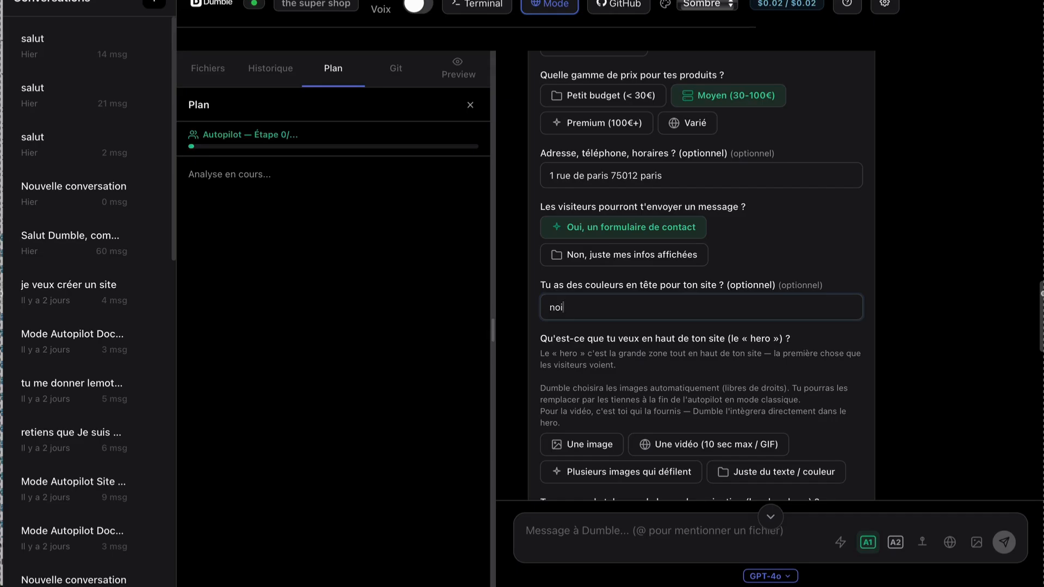
key(BackSpace)
key(BackSpace)
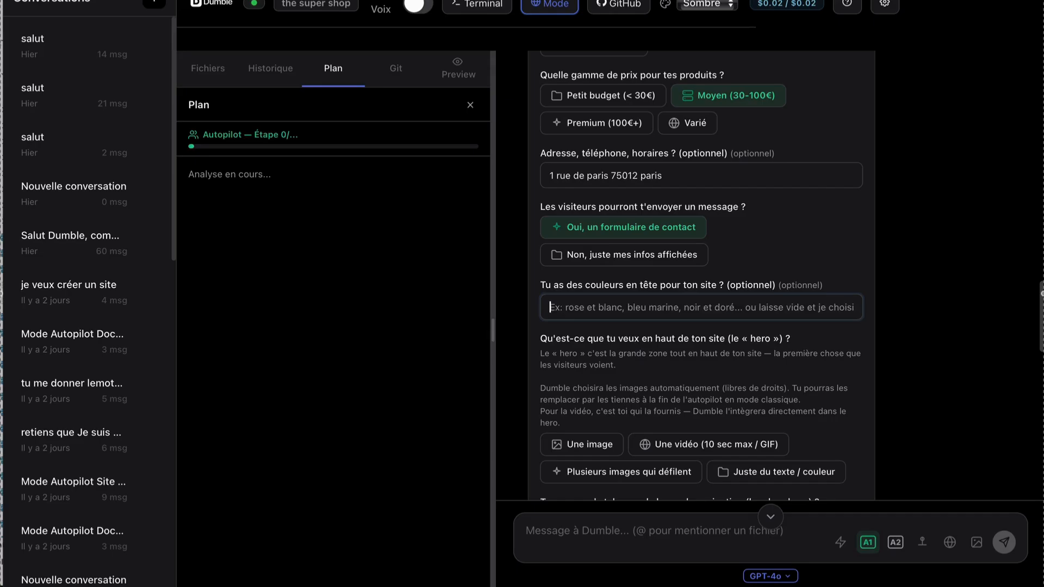
text(blan)
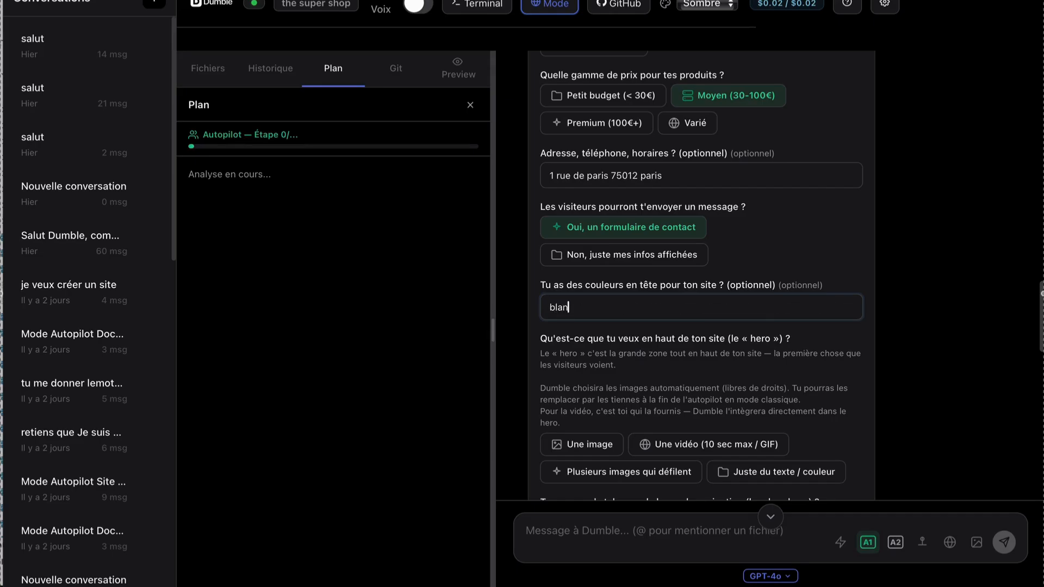
text(c et noir avec du rose pale)
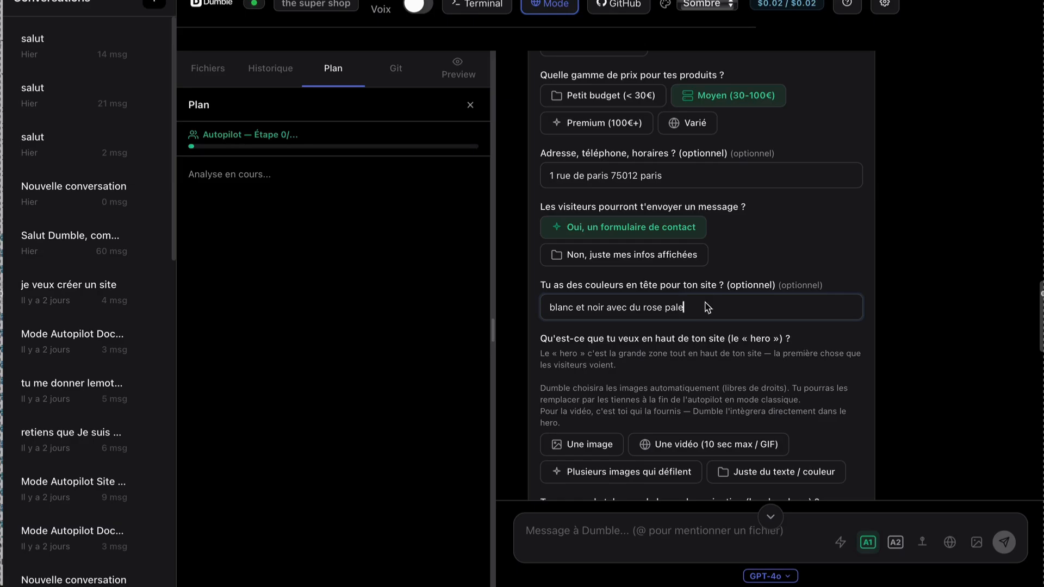
Choose "Une image" for the hero area and "Transparent (fond visible)" for the navigation bar style.
scroll(690, 333, down, 5)
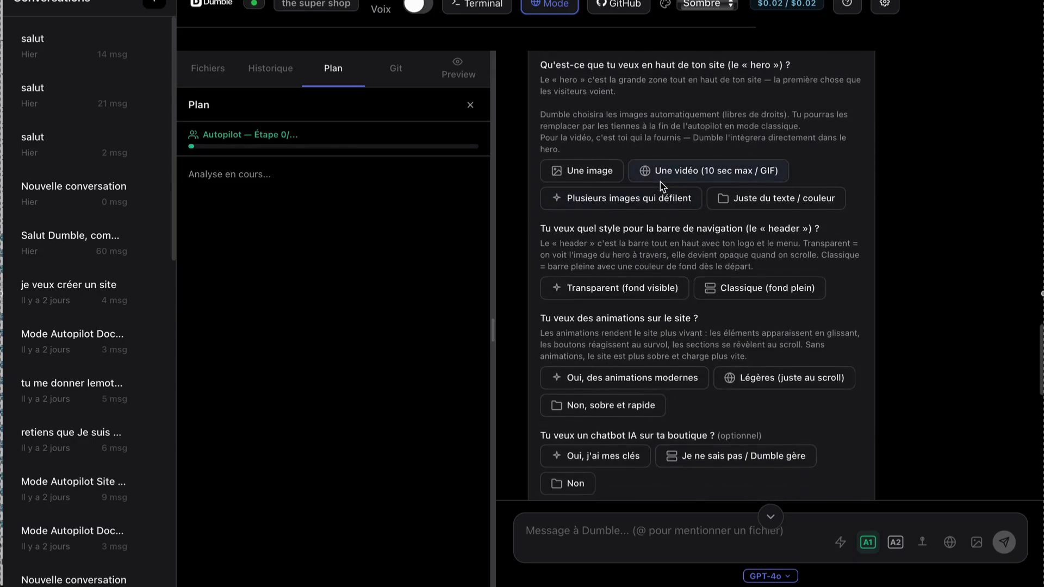
scroll(662, 186, up, 1)
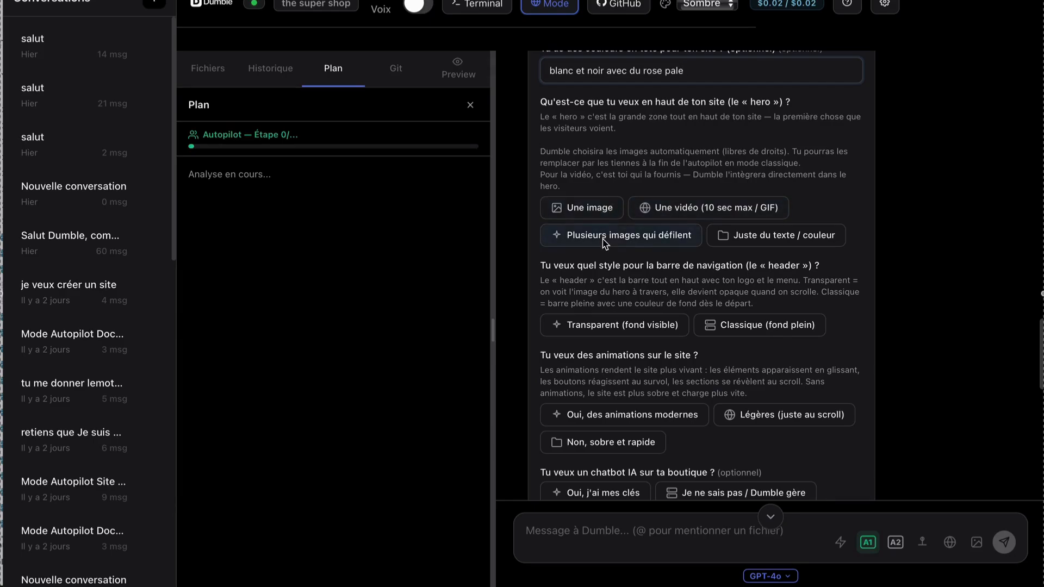
click(604, 214)
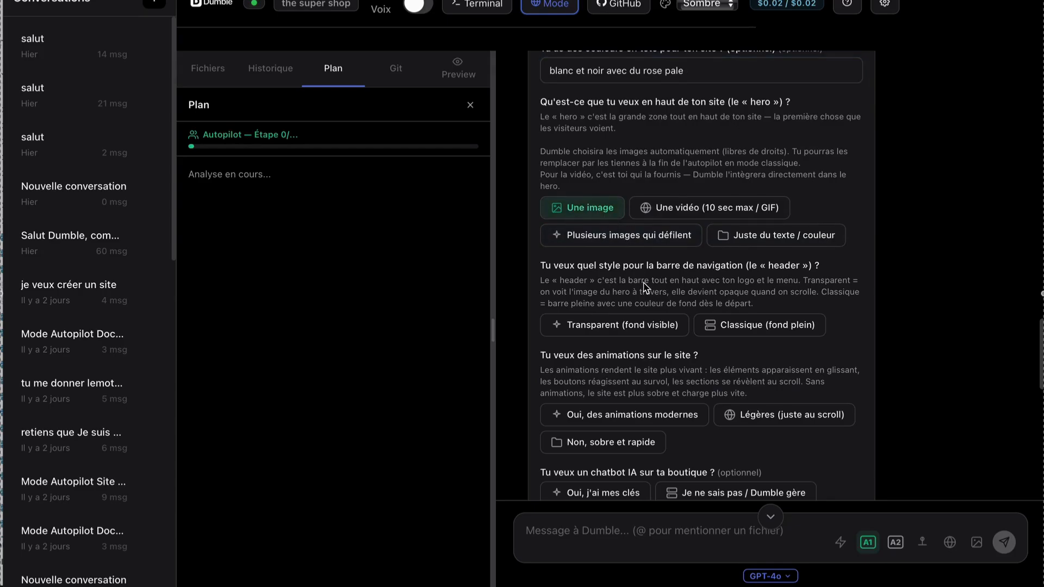
scroll(645, 287, down, 1)
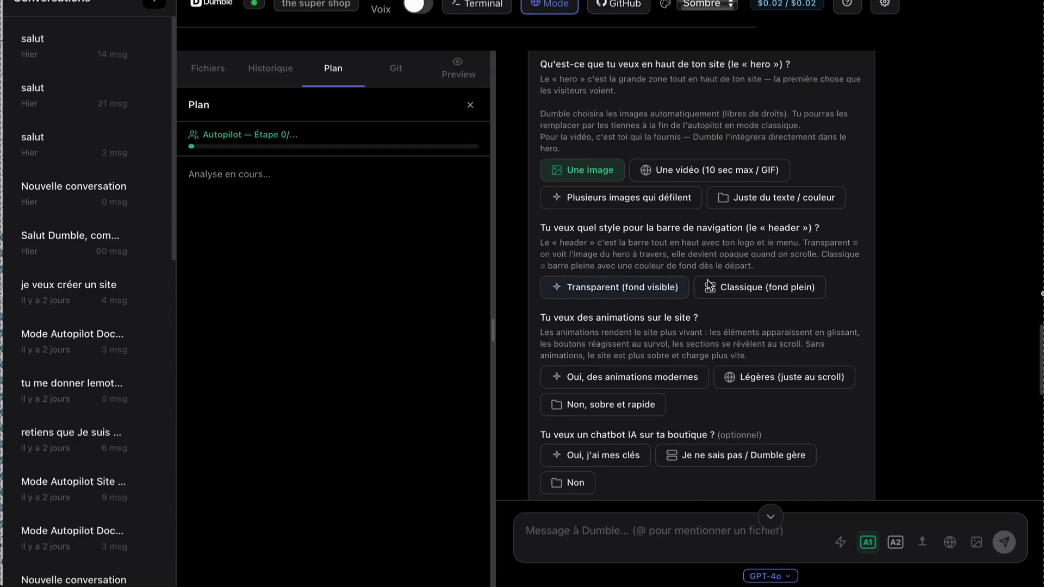
click(603, 287)
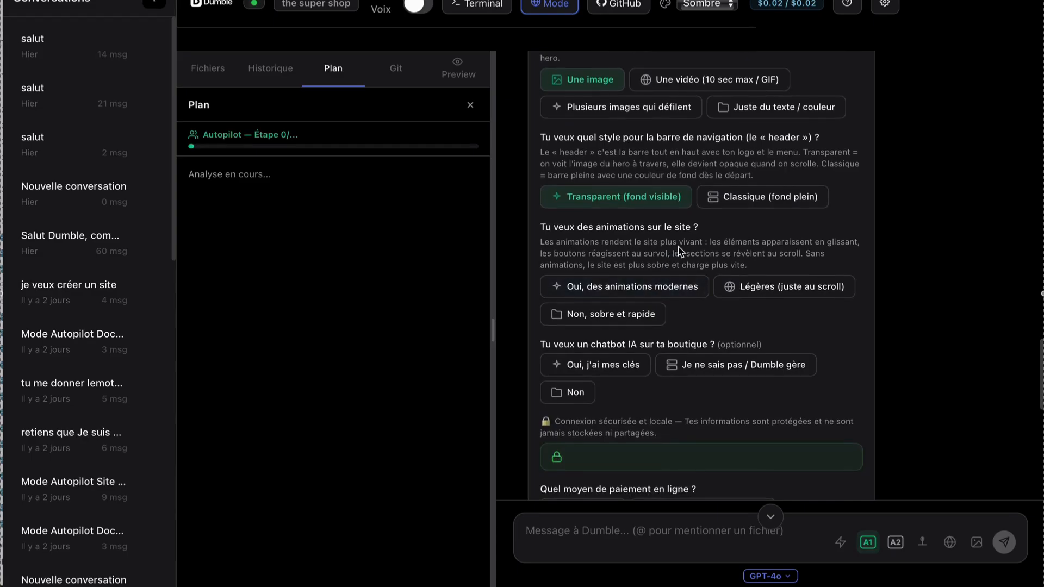
Choose "Oui, des animations modernes" for the site's animations and answer "Non" to the AI chatbot question.
click(670, 287)
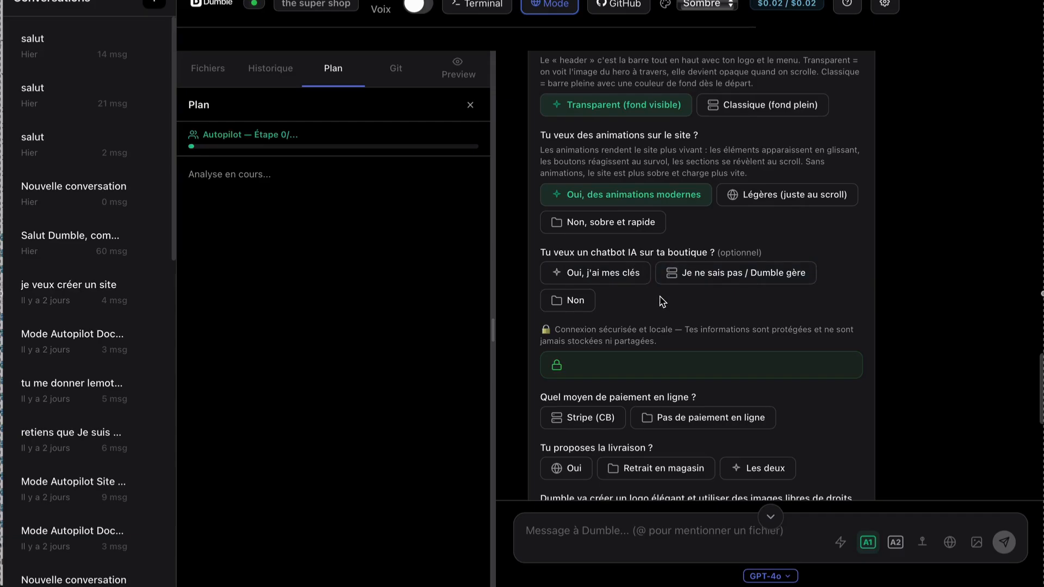
click(634, 277)
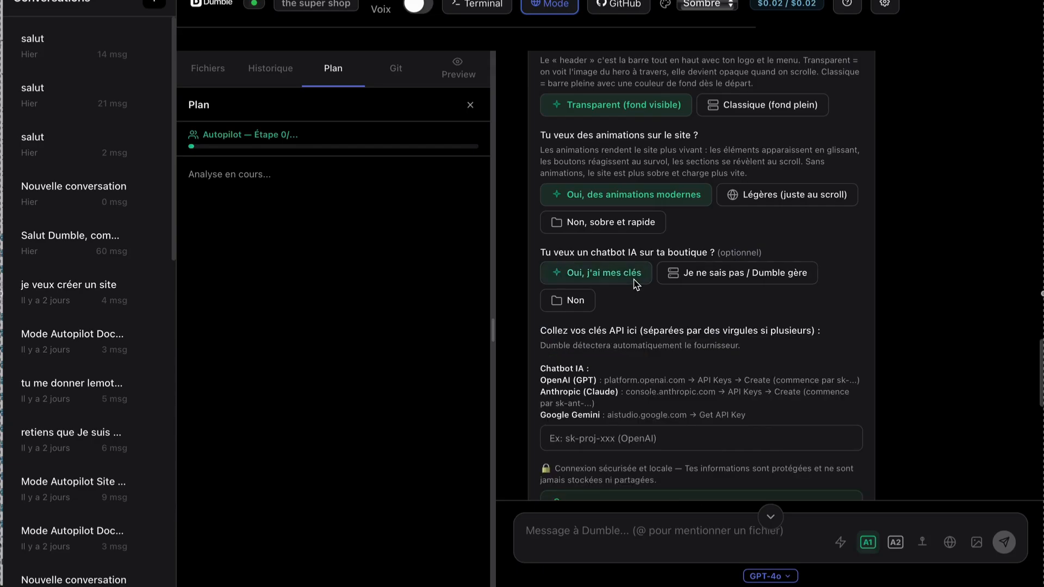
scroll(646, 324, down, 1)
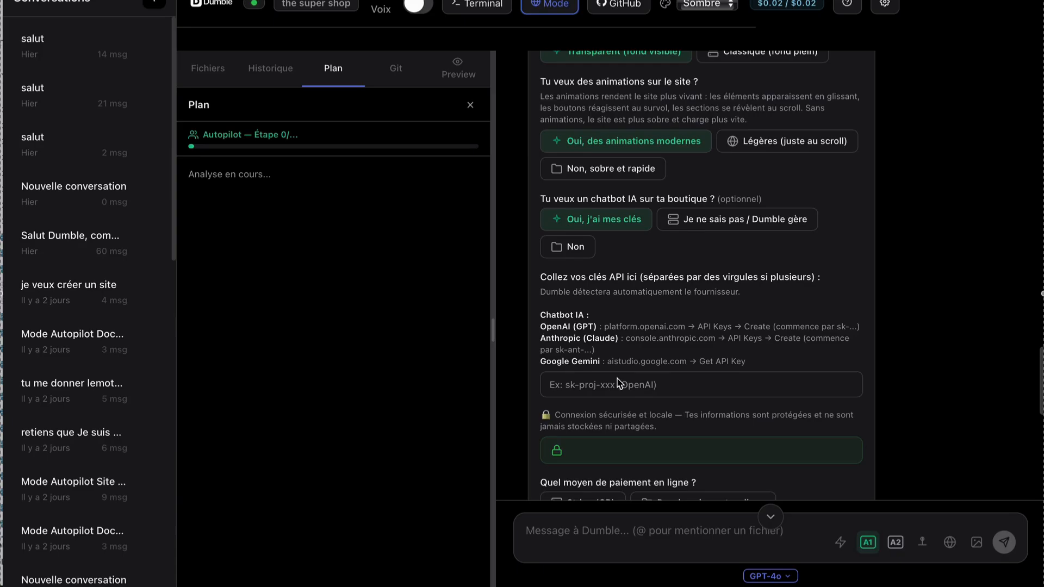
click(587, 260)
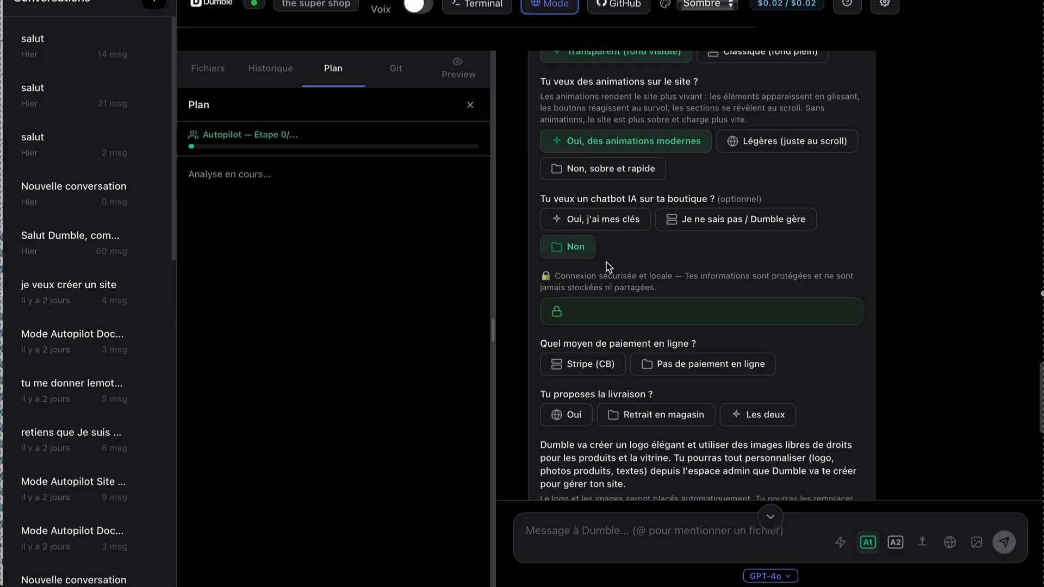
Select "Stripe (CB)" as the online payment method and connect the Stripe account.
scroll(606, 265, down, 3)
scroll(611, 265, up, 1)
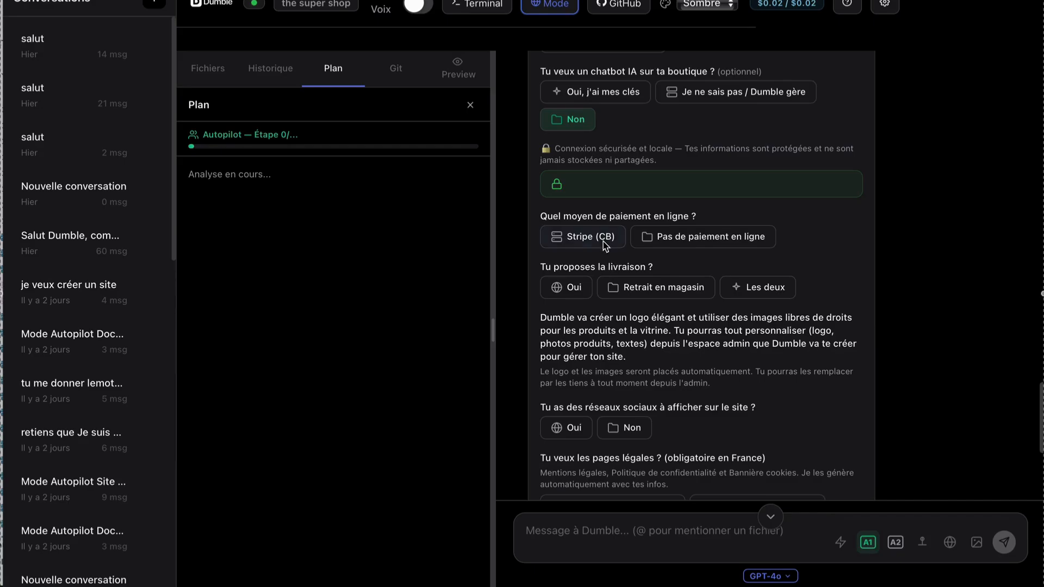
click(604, 245)
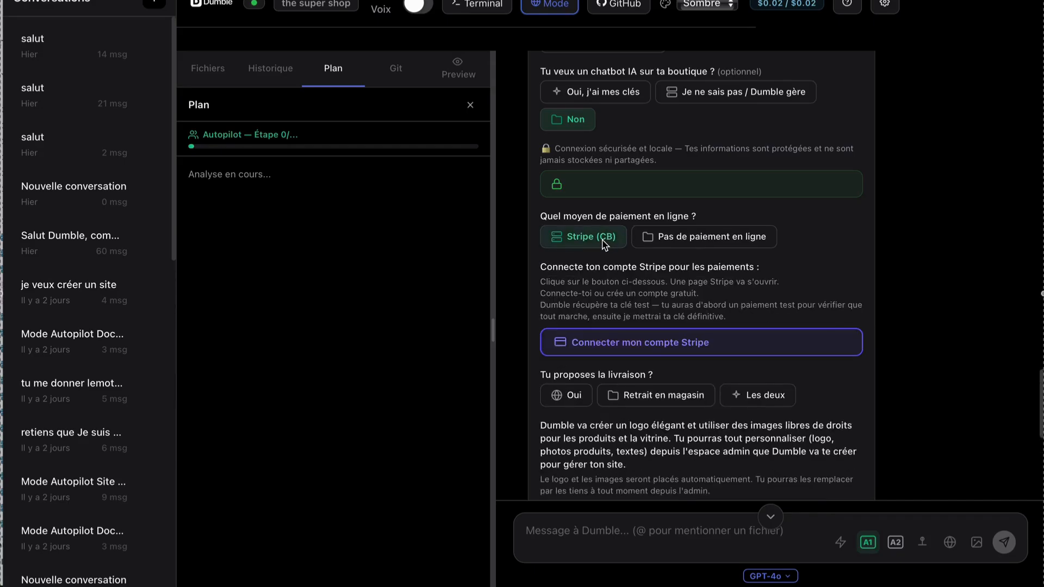
click(607, 343)
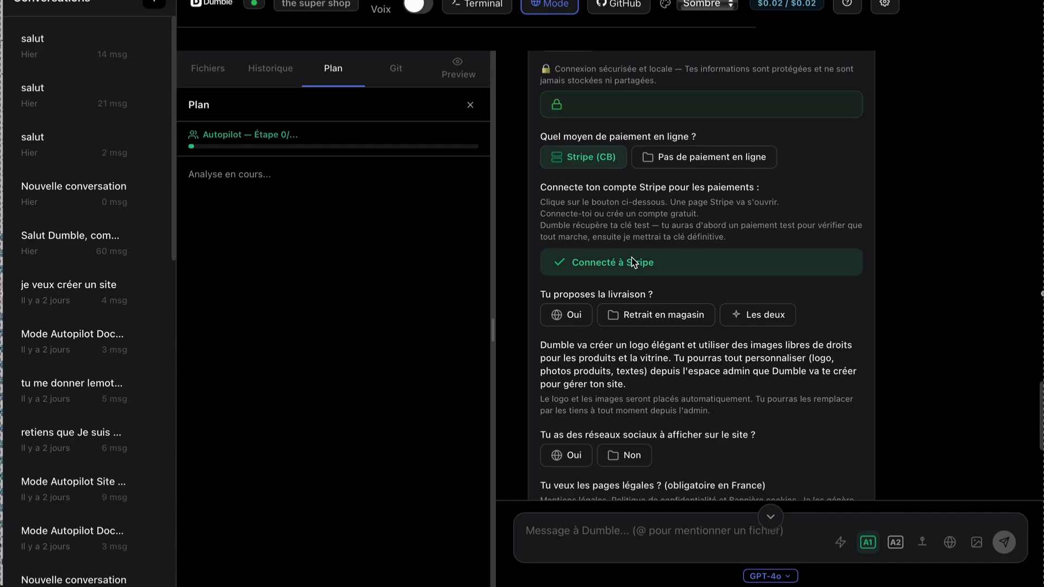
Answer "Oui" to the delivery question and "Non" to displaying social networks on the site.
click(580, 317)
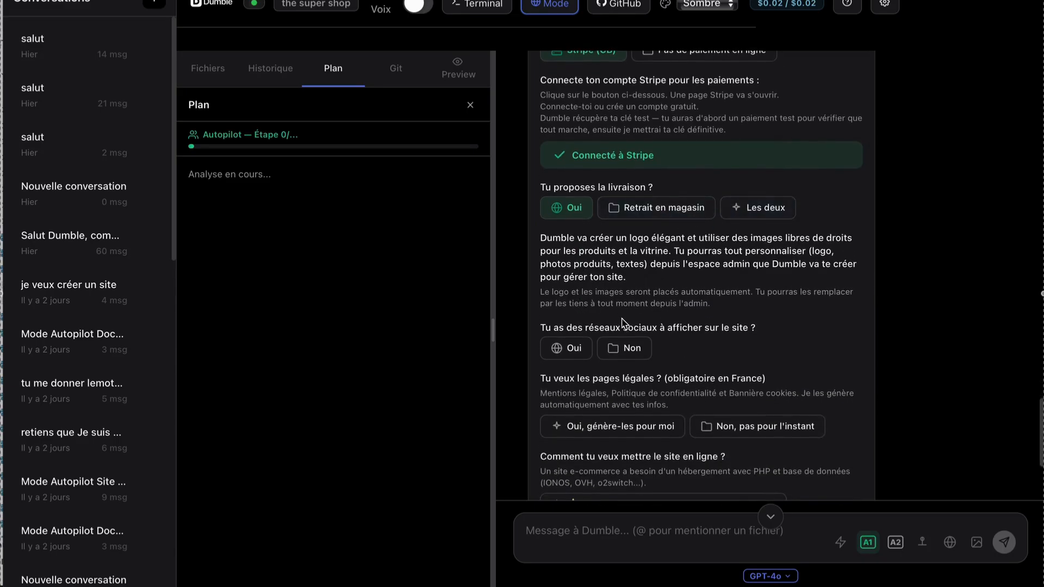
click(577, 352)
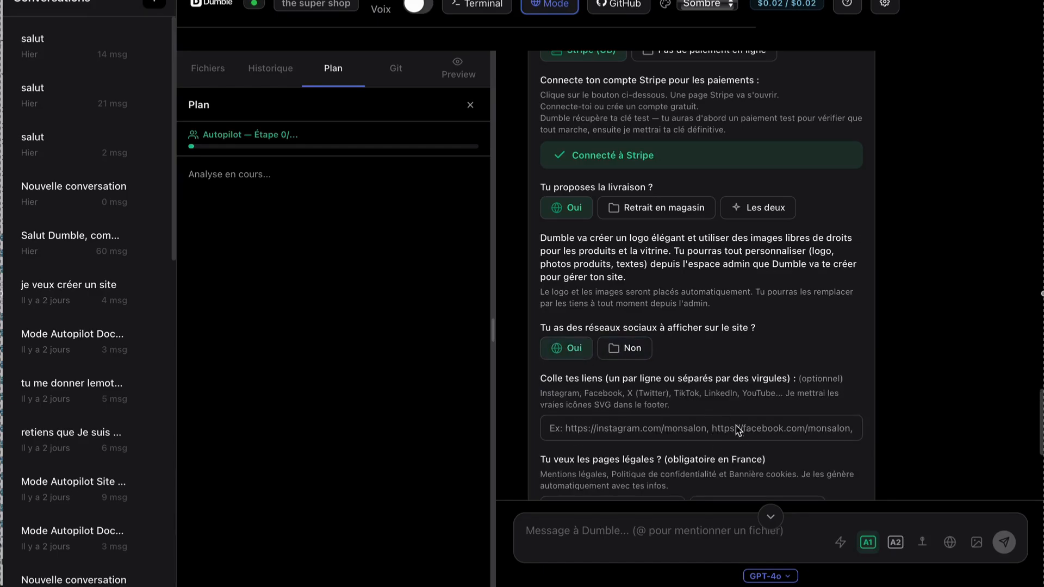
click(646, 353)
scroll(647, 356, down, 2)
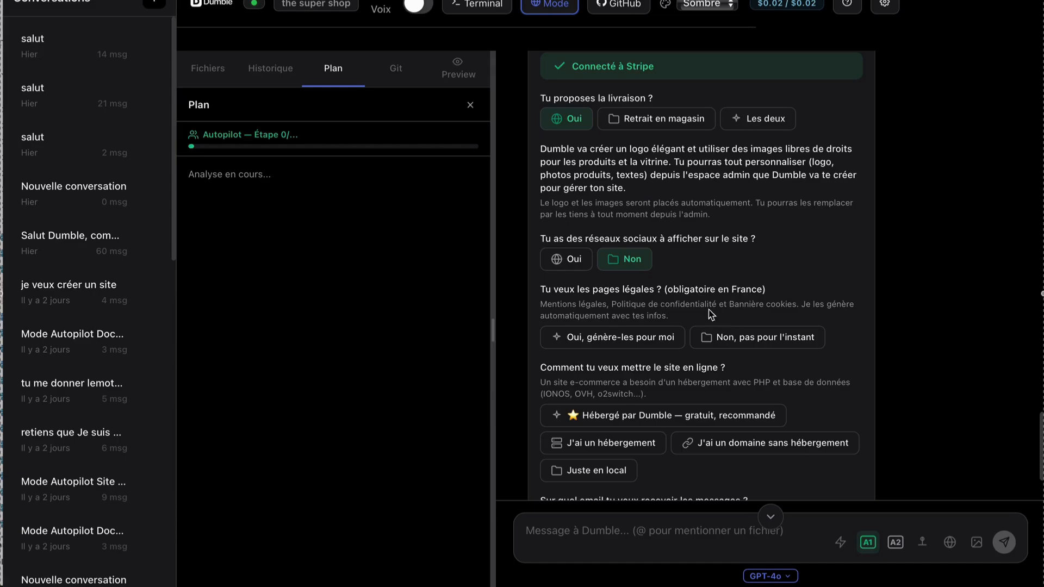
View the company details required for generated legal pages and set that answer to "Non, pas pour l'instant".
click(662, 341)
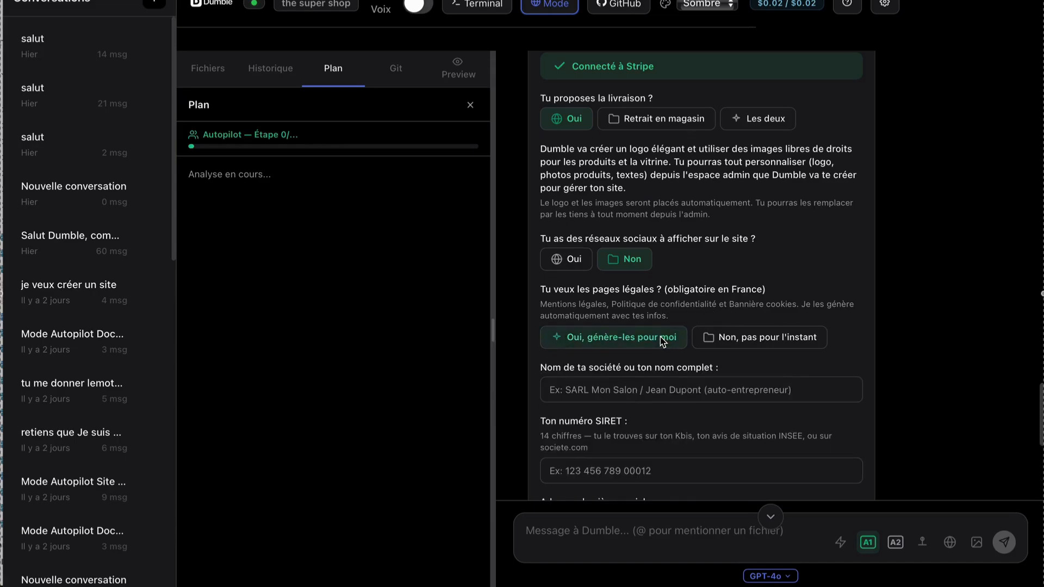
scroll(662, 338, down, 3)
scroll(660, 337, up, 3)
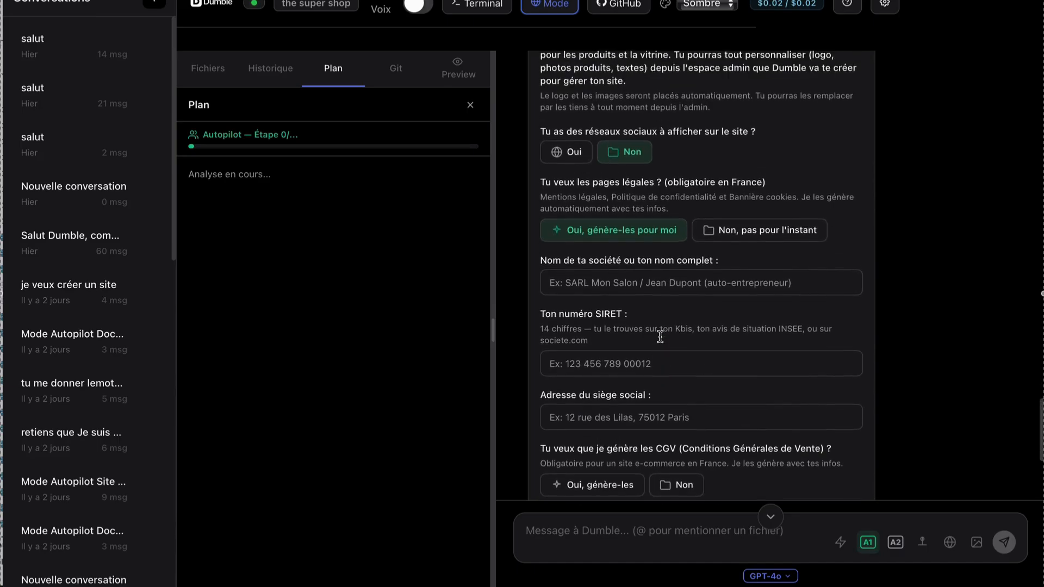
click(717, 340)
scroll(712, 340, down, 2)
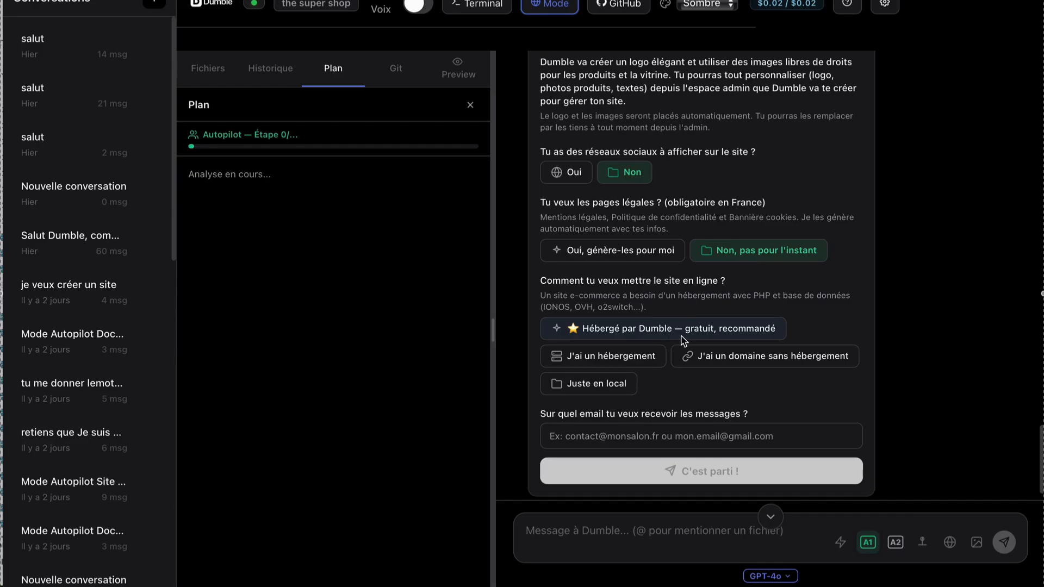
Try "J'ai un hébergement" as the way to put the site online, with "Je ne sais pas" as hosting type.
click(640, 359)
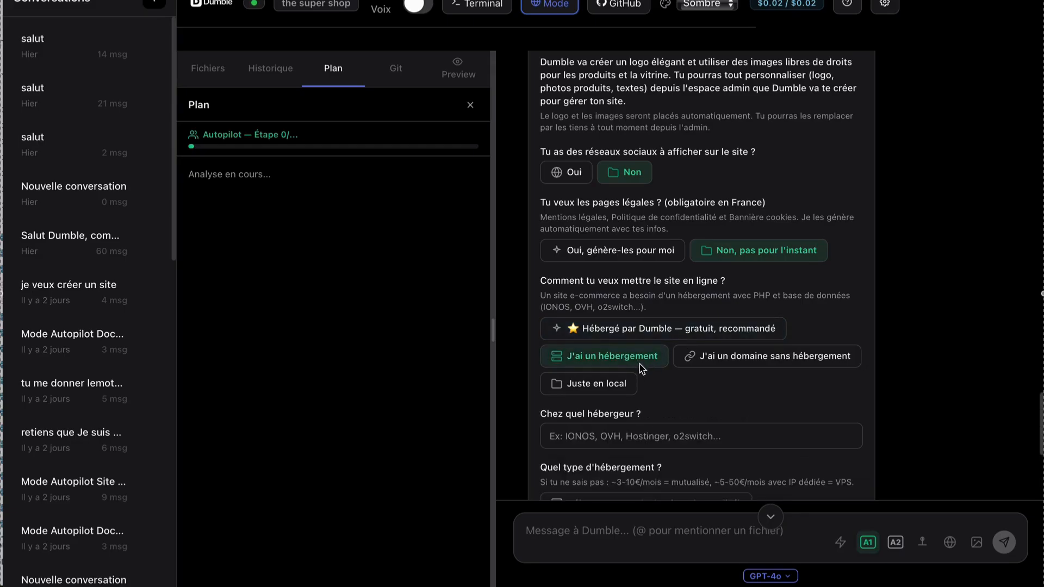
scroll(640, 359, down, 3)
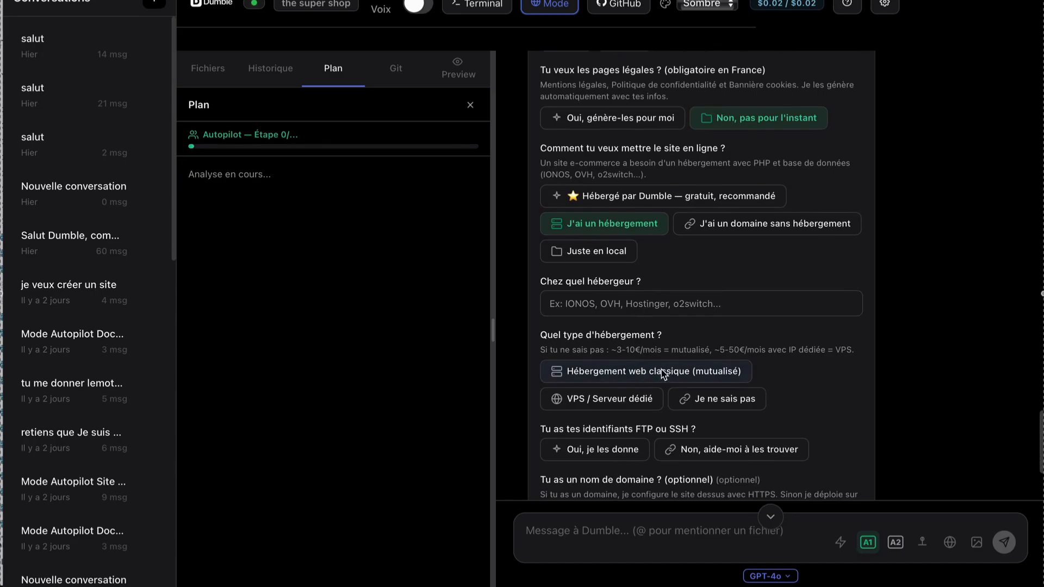
click(703, 409)
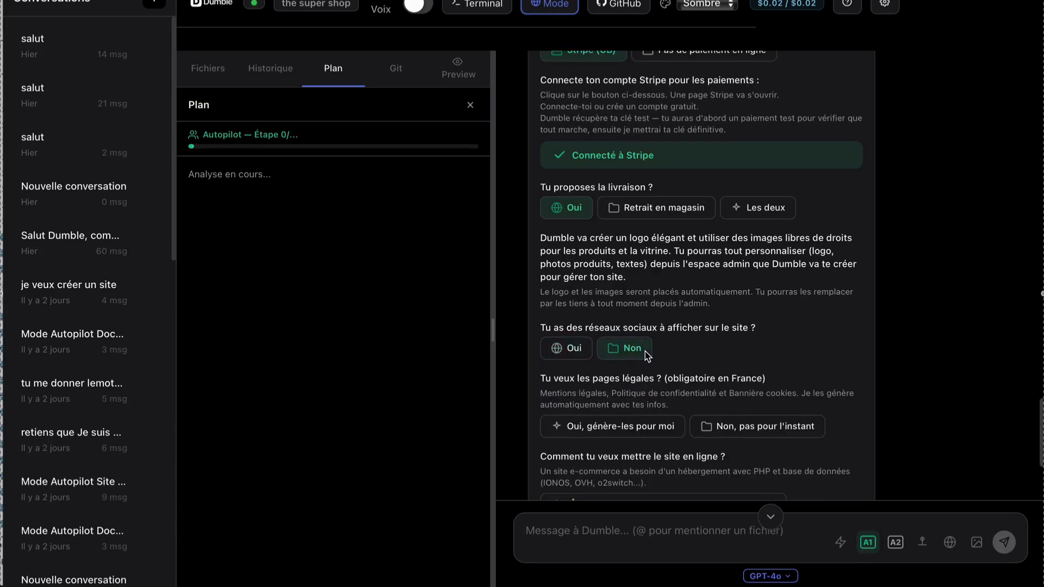
scroll(645, 352, down, 2)
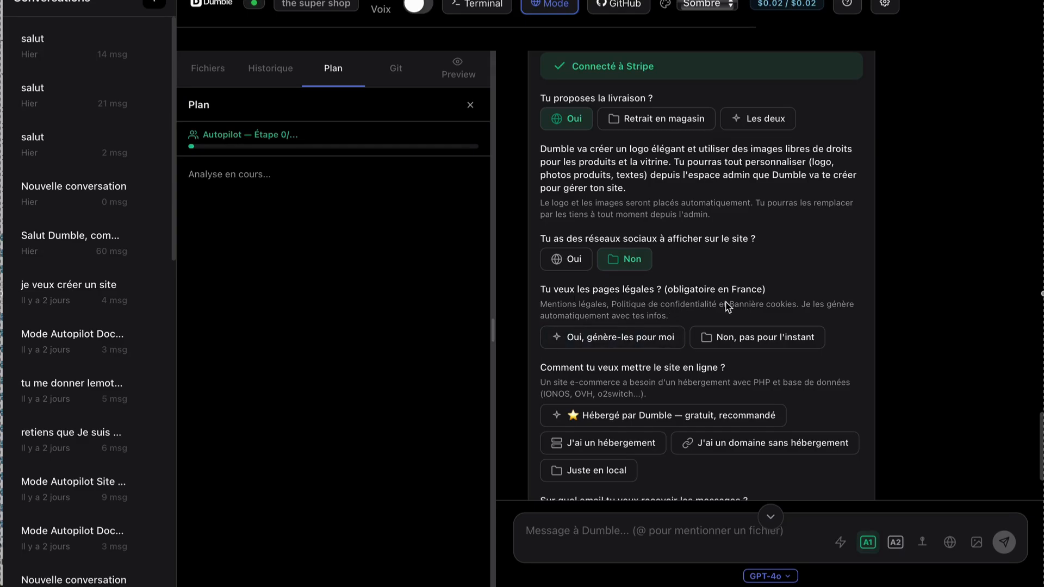
Set the legal pages answer to "Non, pas pour l'instant" and the hosting answer to "J'ai un hébergement".
click(662, 338)
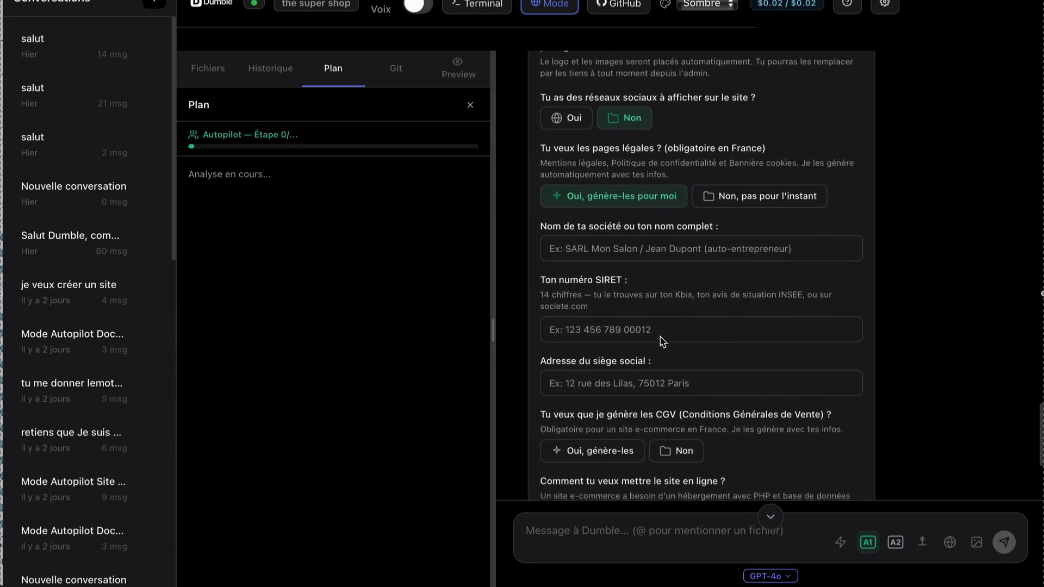
scroll(661, 335, up, 3)
click(717, 338)
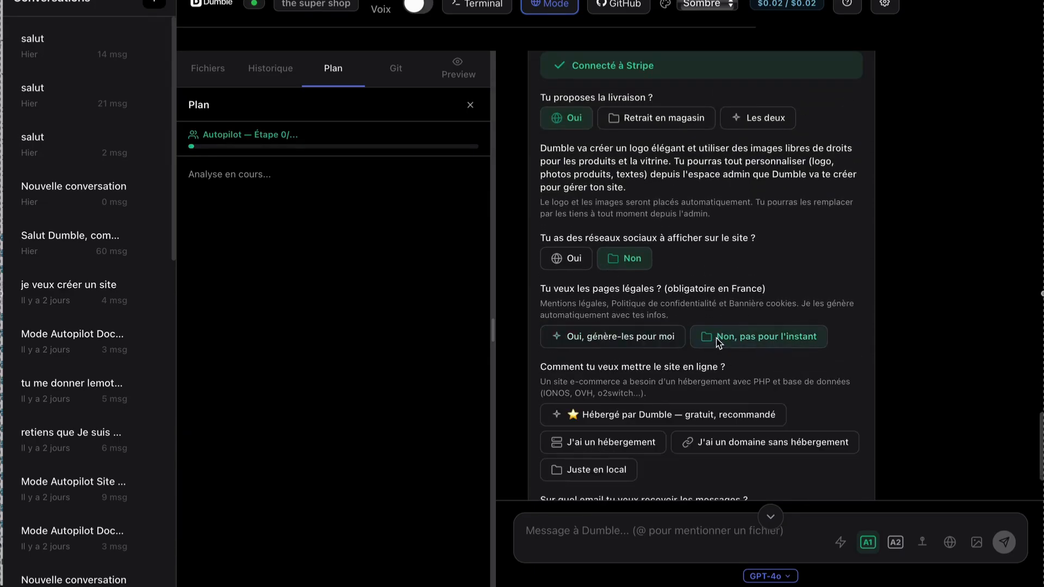
scroll(718, 342, down, 2)
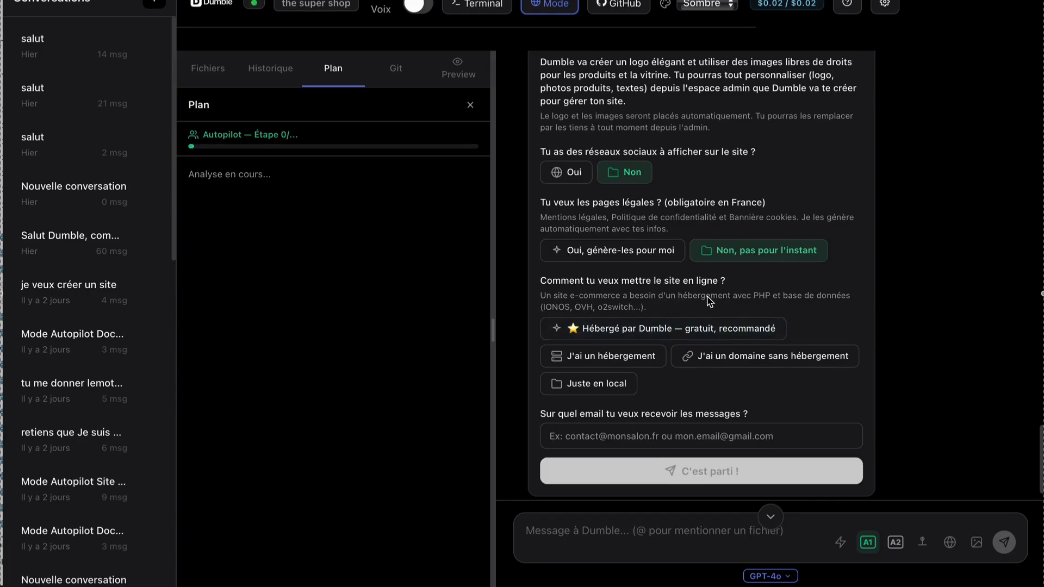
click(641, 357)
scroll(645, 337, down, 3)
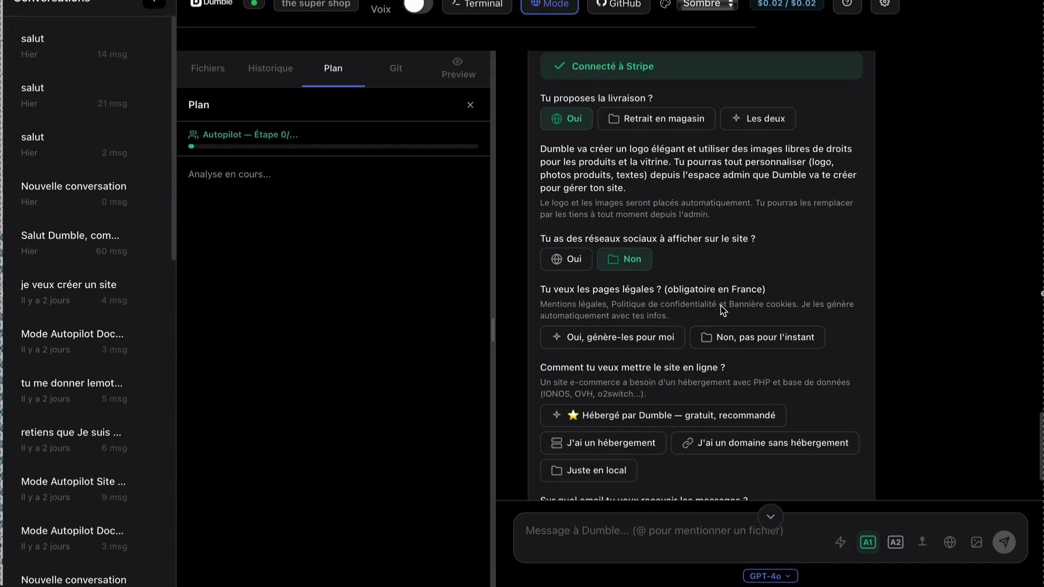
Look over the fields of the "Oui, génère-les pour moi" legal pages option and choose "Non, pas pour l'instant".
click(662, 339)
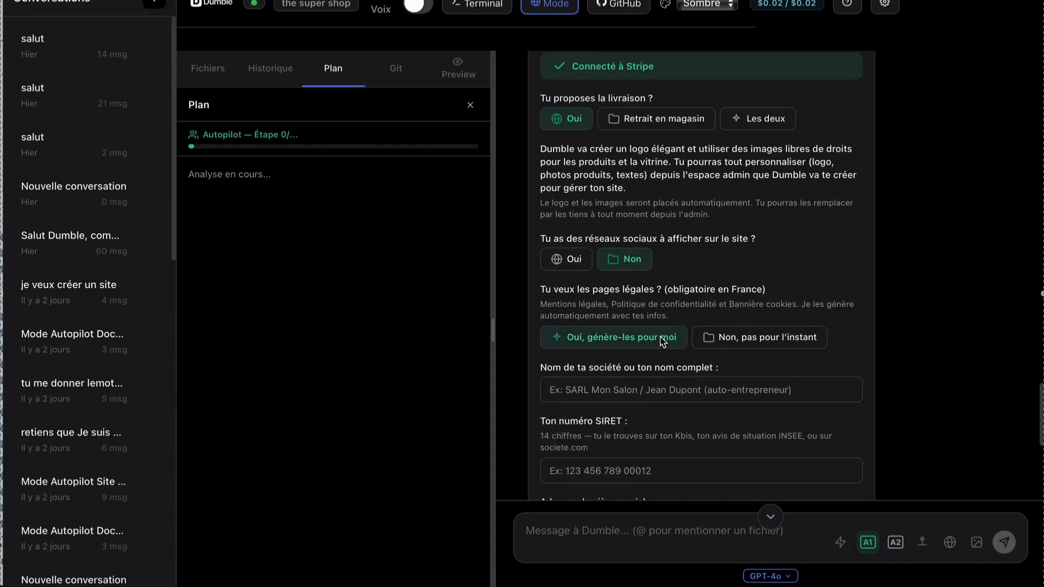
scroll(662, 341, down, 3)
scroll(707, 339, up, 3)
click(719, 342)
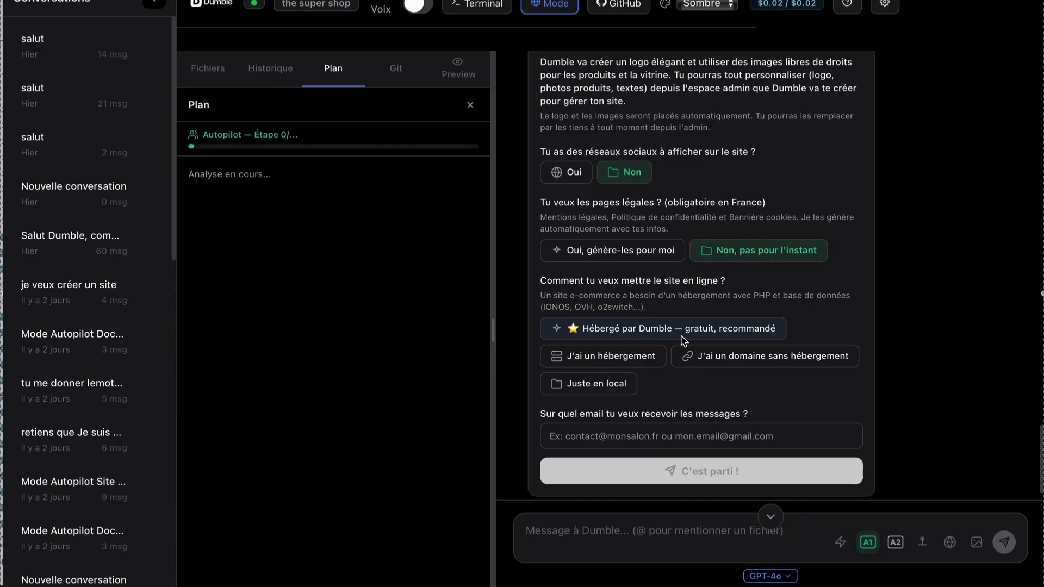
Try the existing hosting option "J'ai un hébergement" with the hosting type "Je ne sais pas".
click(641, 366)
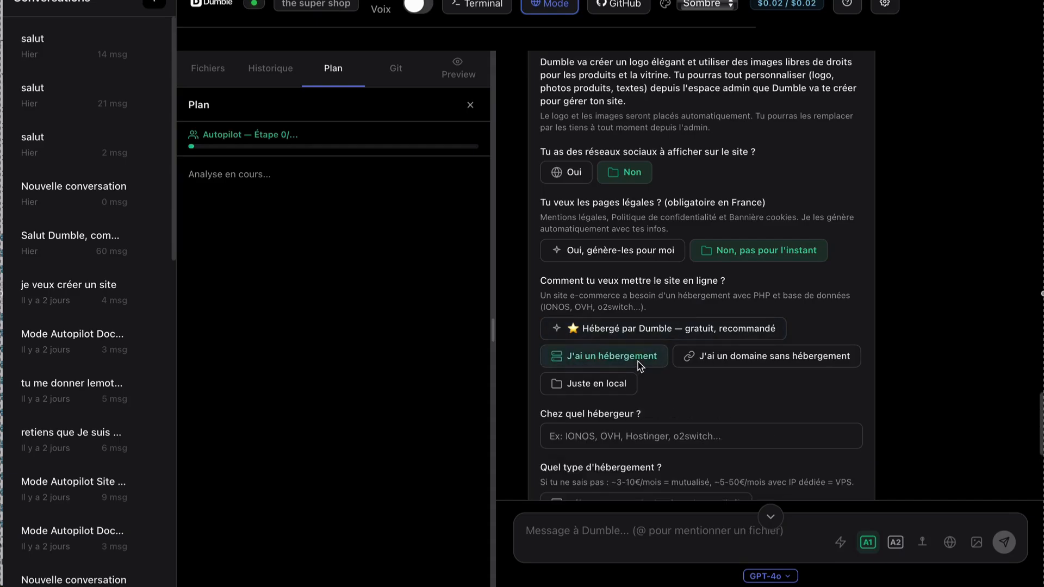
scroll(653, 337, down, 3)
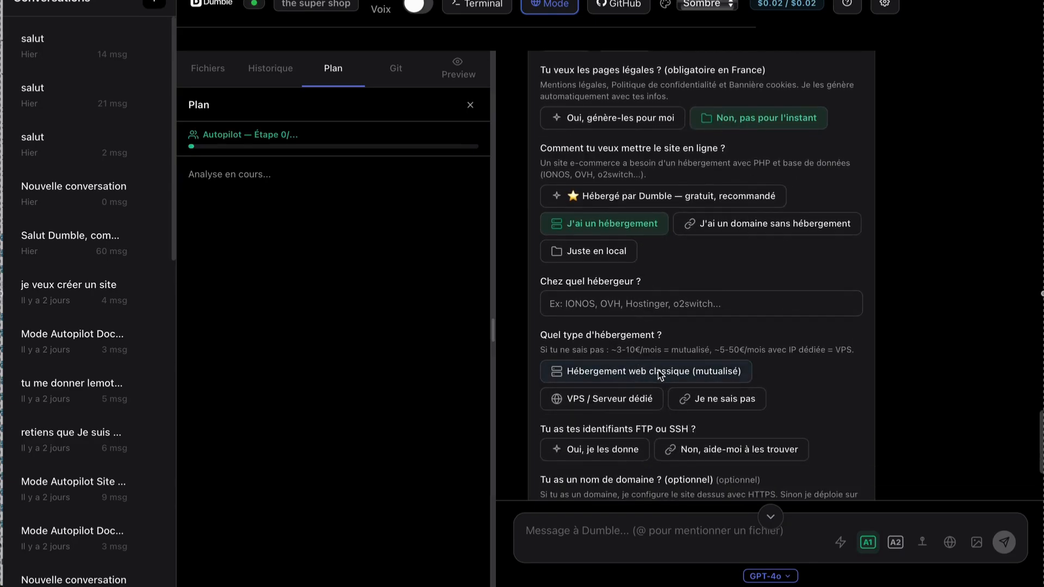
click(703, 408)
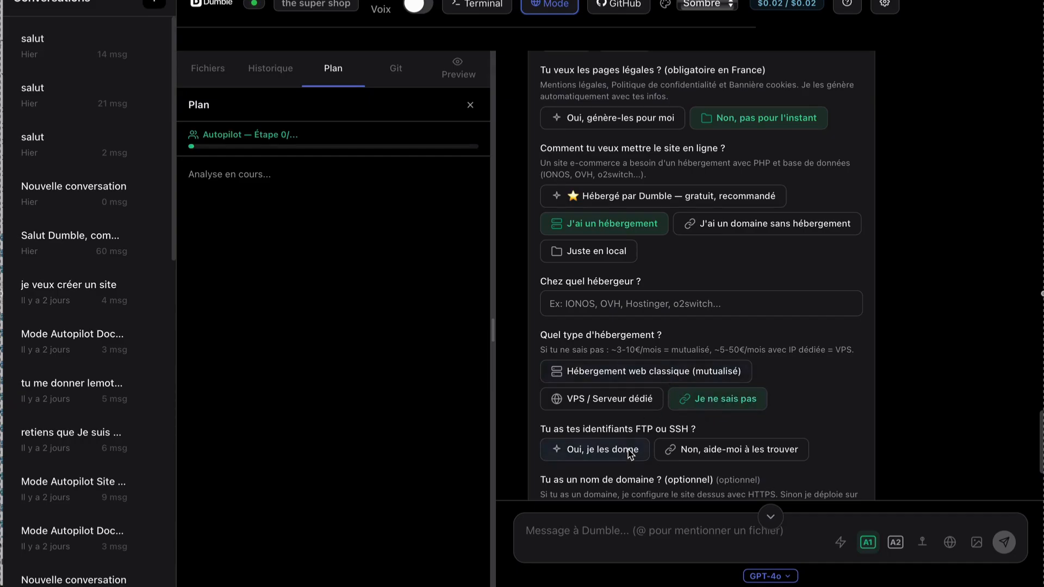
Choose "Hébergé par Dumble — gratuit, recommandé" for going online and enter "myshopone" as the site name.
scroll(665, 374, up, 2)
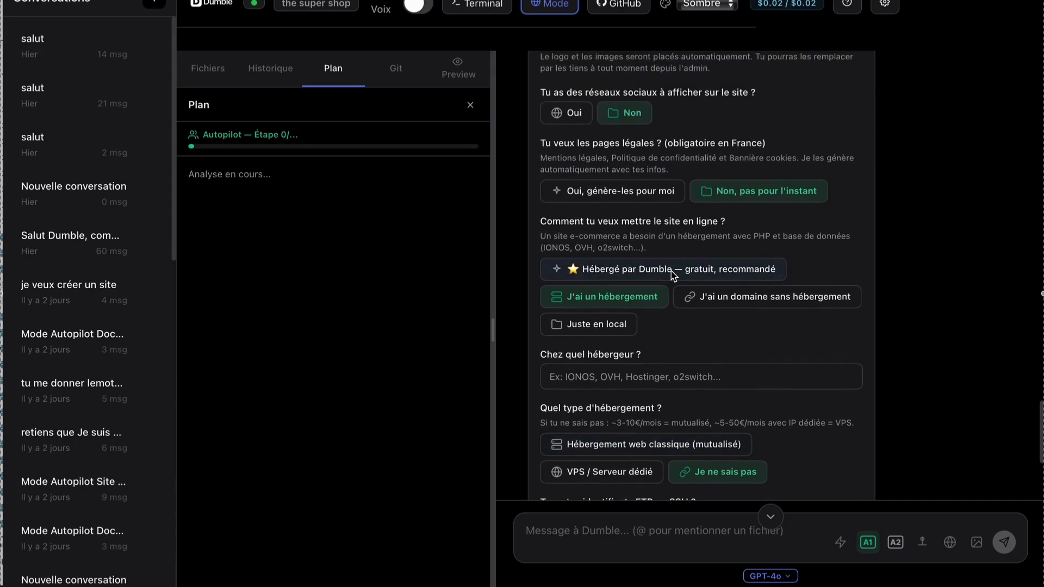
click(674, 276)
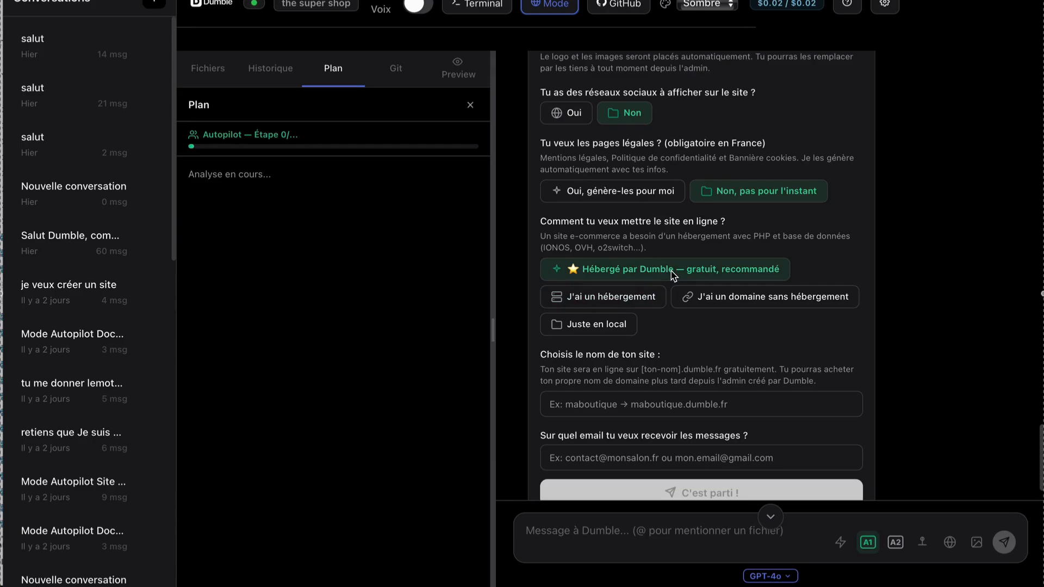
click(701, 404)
text(myshopone)
Fill in the email address for receiving messages and submit the questionnaire to start the site build.
key(Tab)
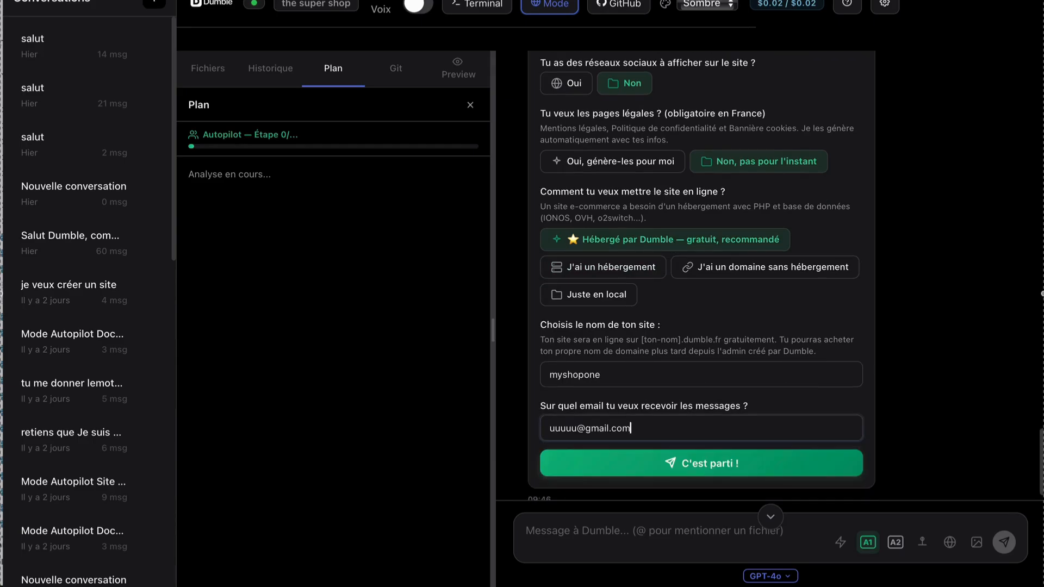
click(613, 466)
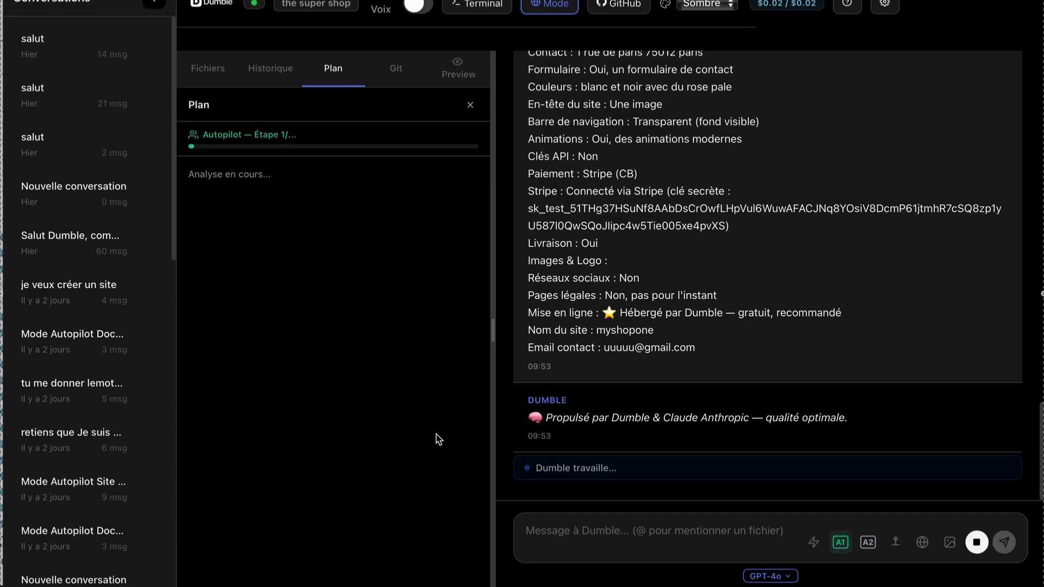
scroll(569, 298, up, 3)
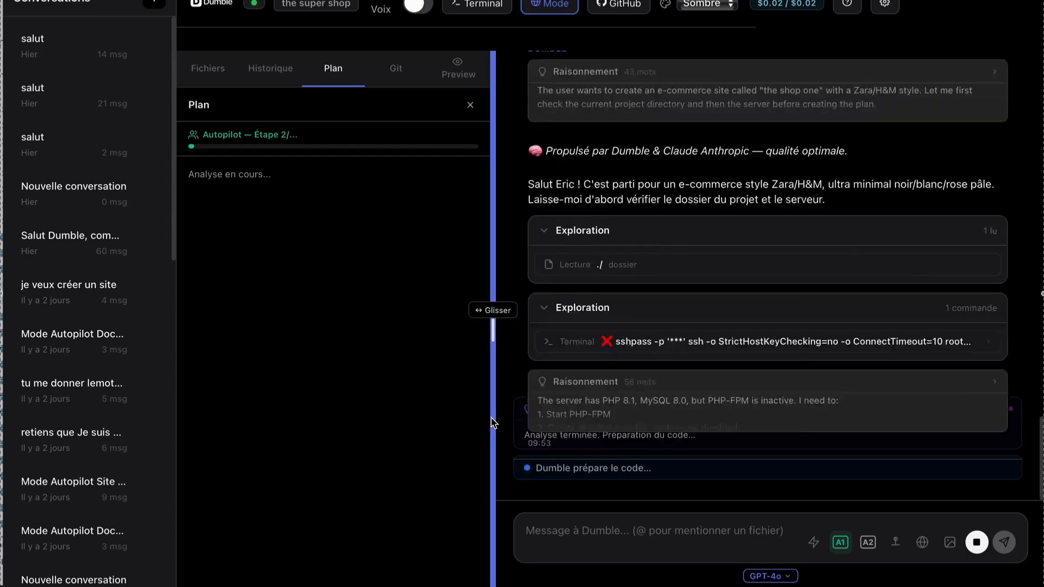
Widen the plan panel to review the proposed site build steps and start executing the plan.
drag(500, 340, 519, 346)
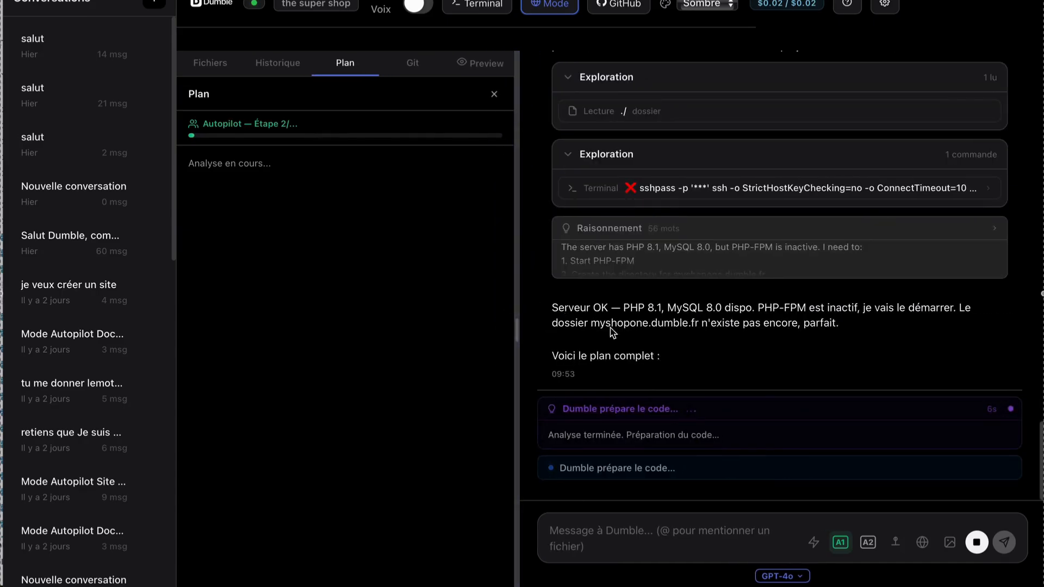
scroll(455, 416, down, 3)
scroll(456, 416, down, 4)
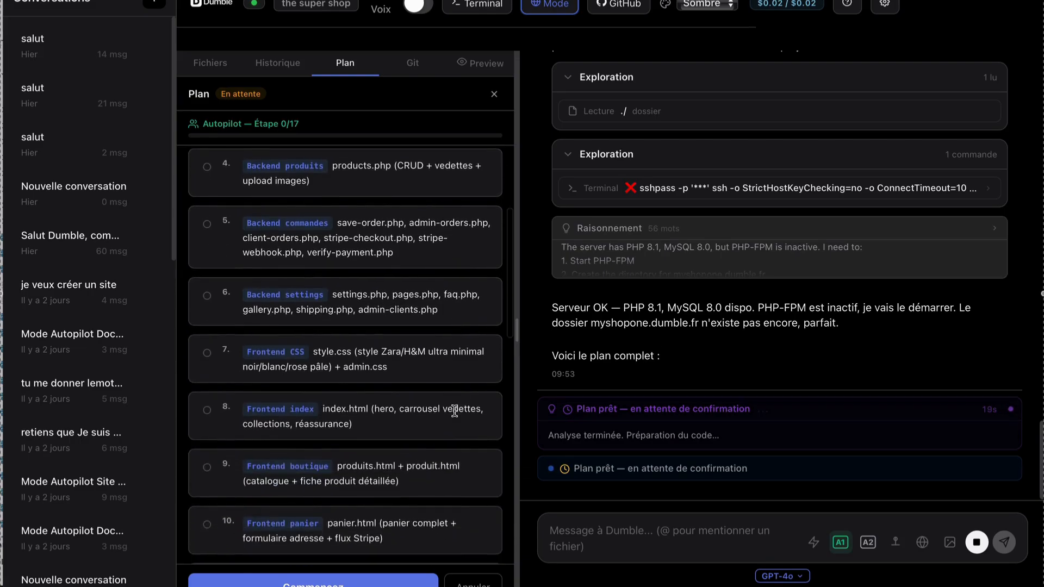
scroll(456, 416, down, 3)
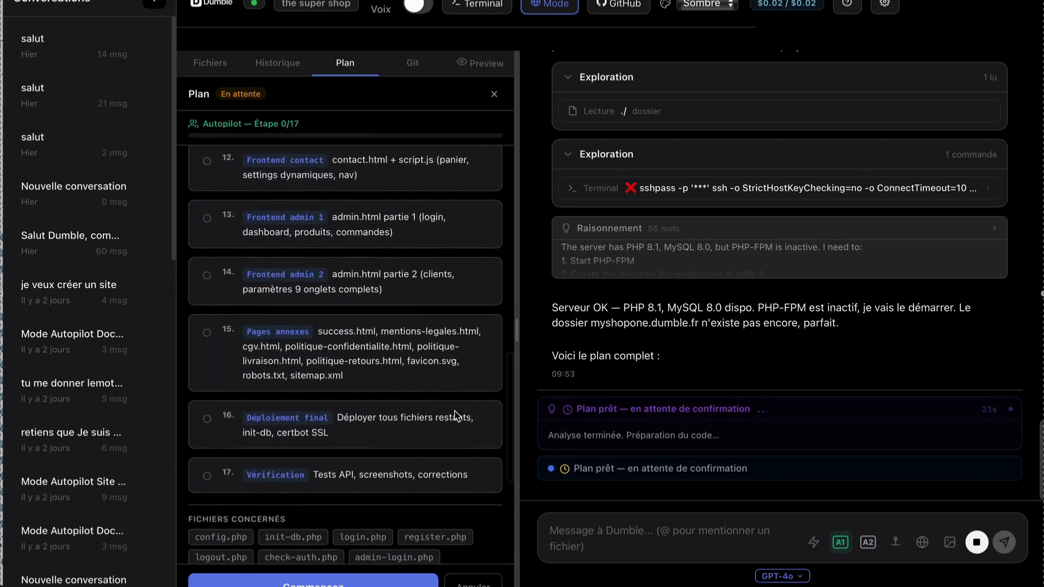
scroll(456, 416, up, 1)
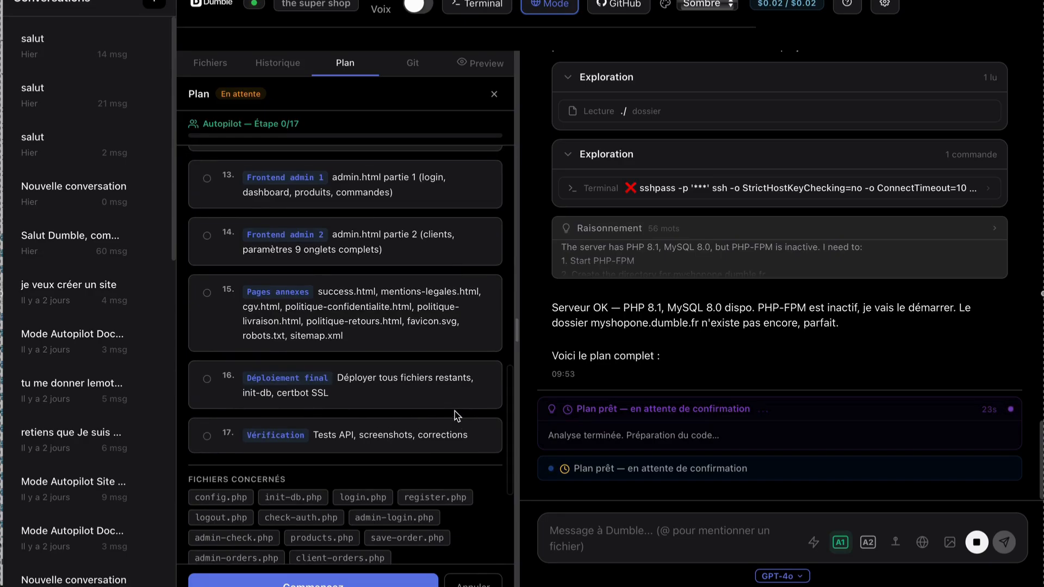
scroll(456, 416, up, 1)
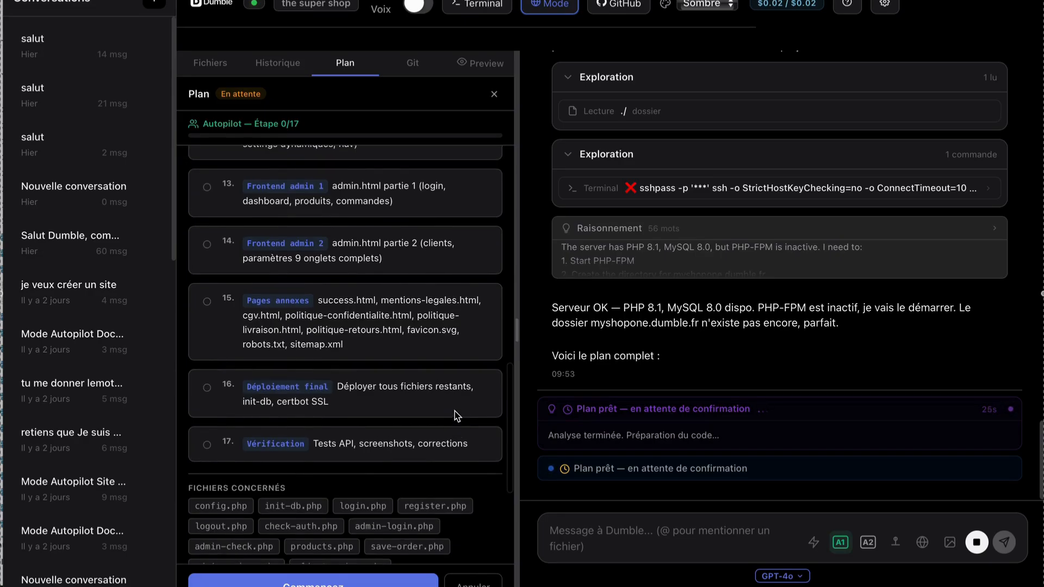
scroll(457, 416, up, 1)
scroll(456, 416, up, 3)
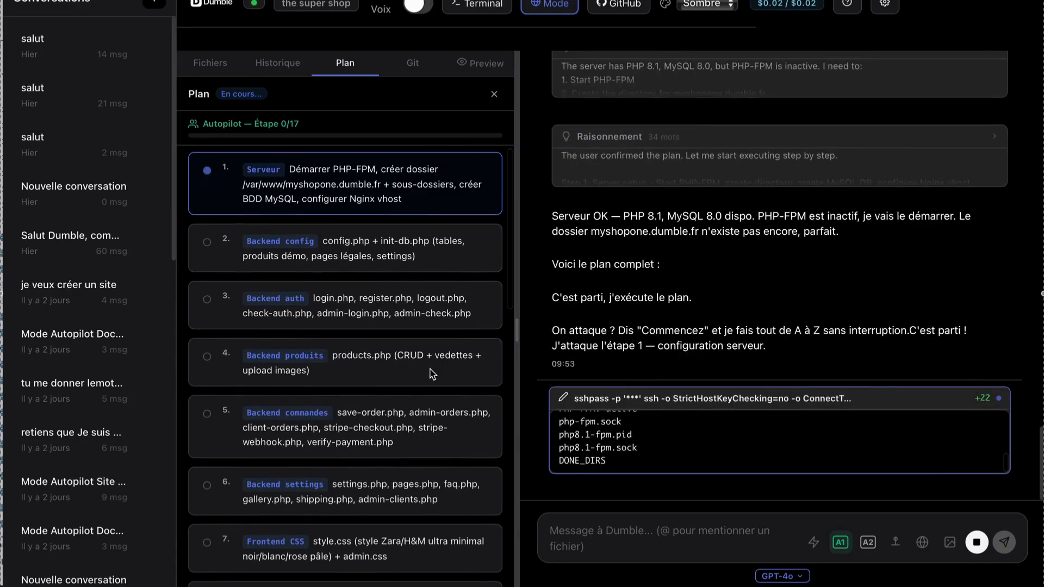
Look through the backend, frontend and admin steps of the running build plan.
scroll(433, 374, down, 2)
scroll(433, 374, down, 3)
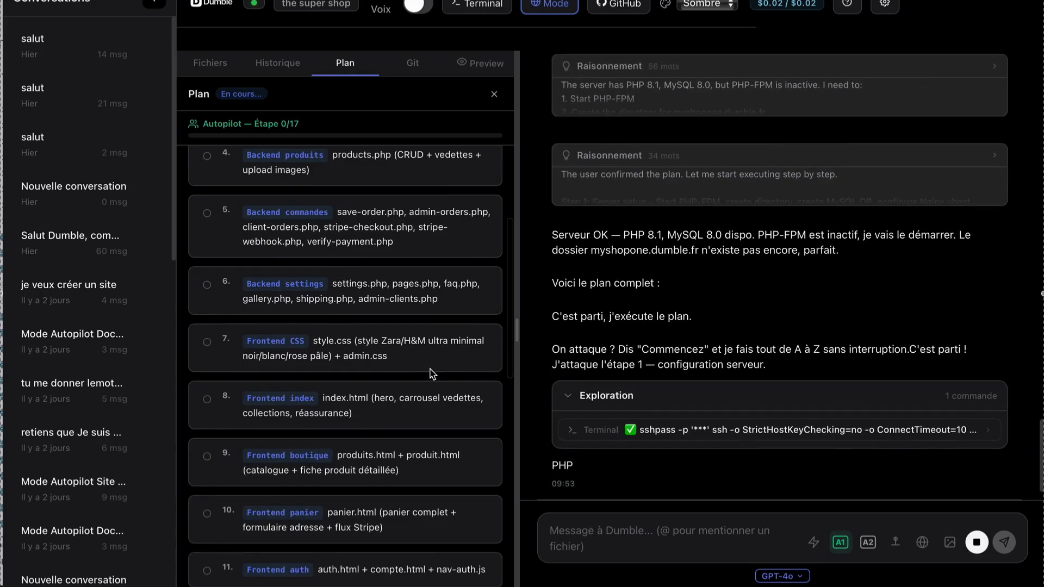
scroll(425, 368, down, 1)
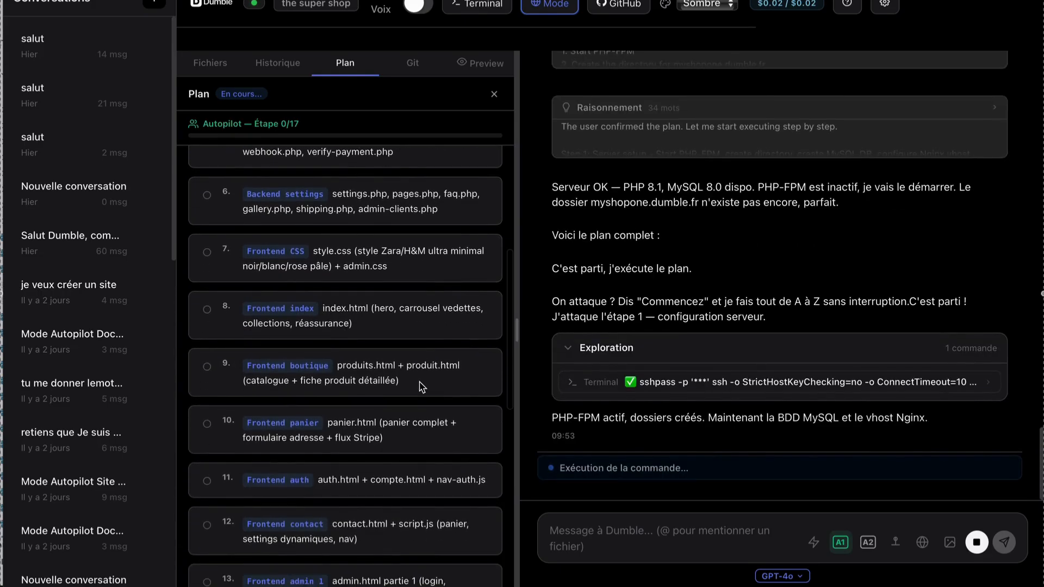
scroll(423, 387, down, 2)
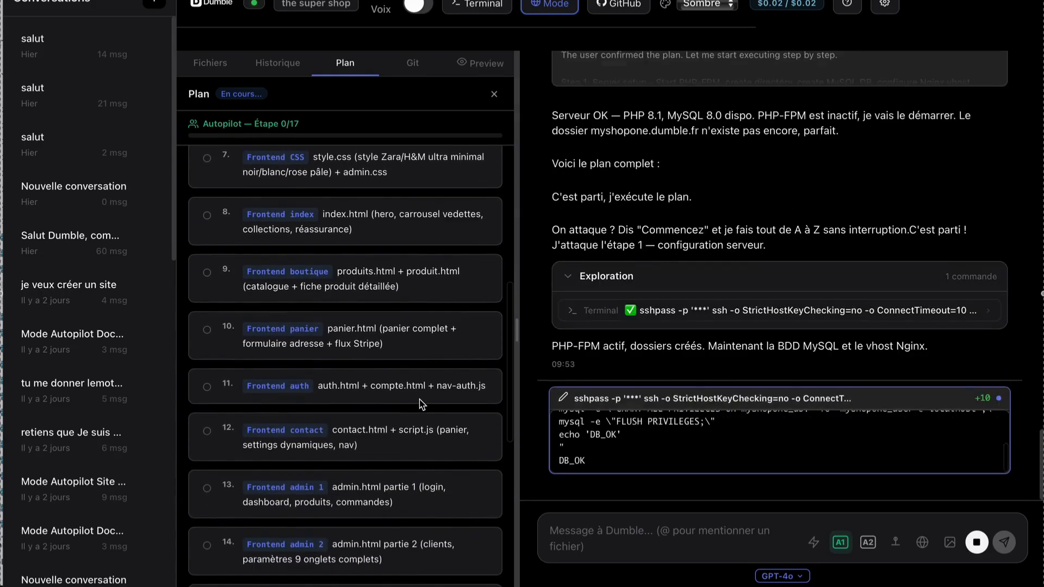
scroll(422, 404, down, 1)
scroll(421, 403, down, 1)
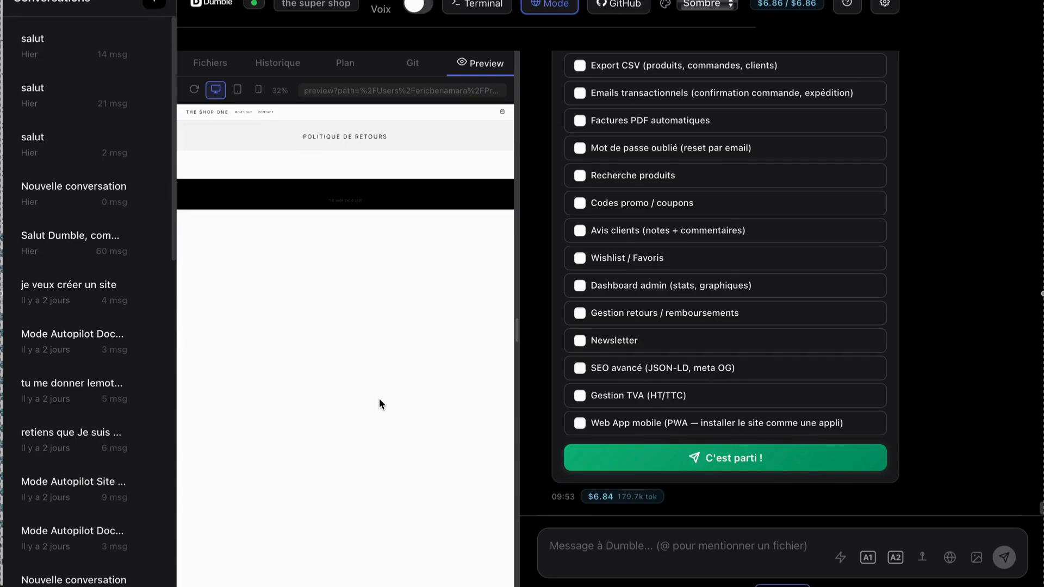
Read the build completion message and examine the optional additional features offered for the site.
scroll(609, 261, up, 5)
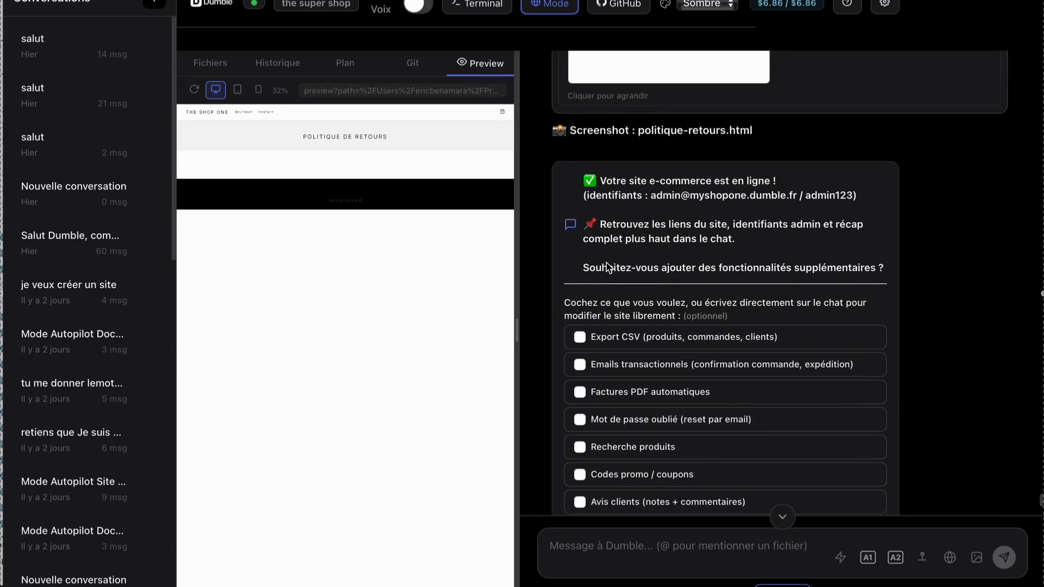
scroll(608, 266, up, 1)
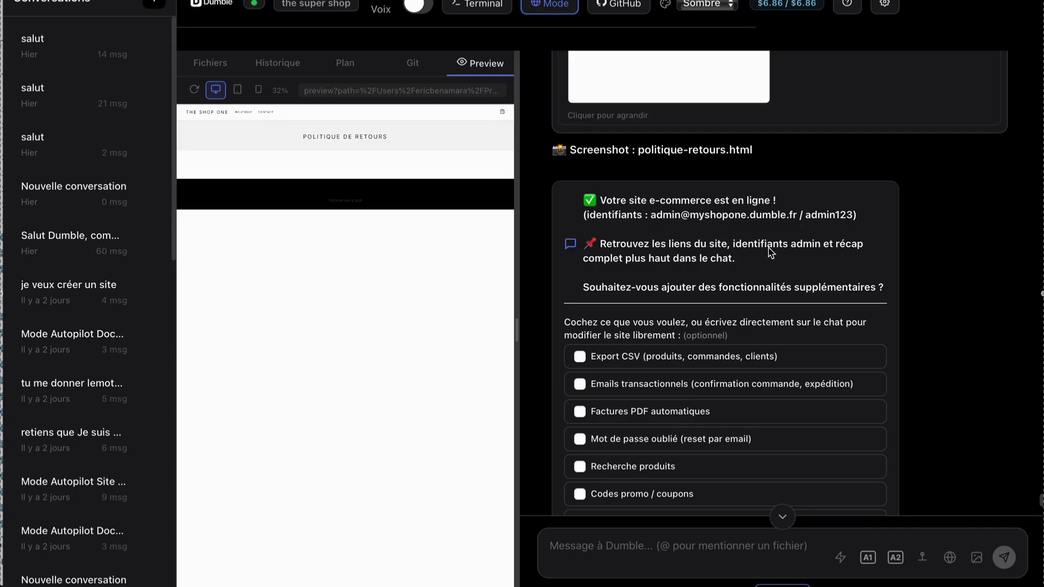
scroll(776, 249, down, 3)
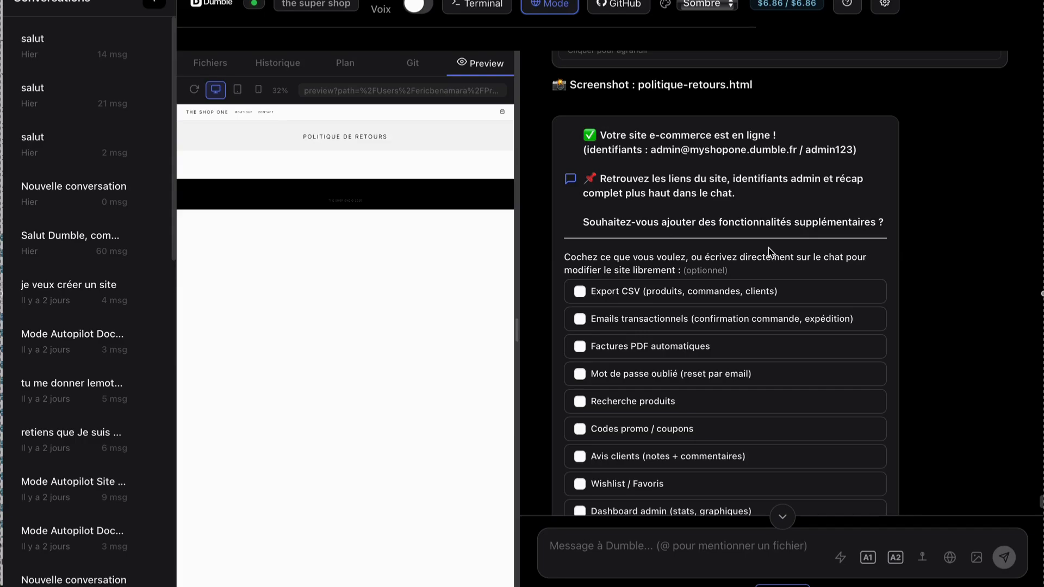
scroll(769, 252, down, 1)
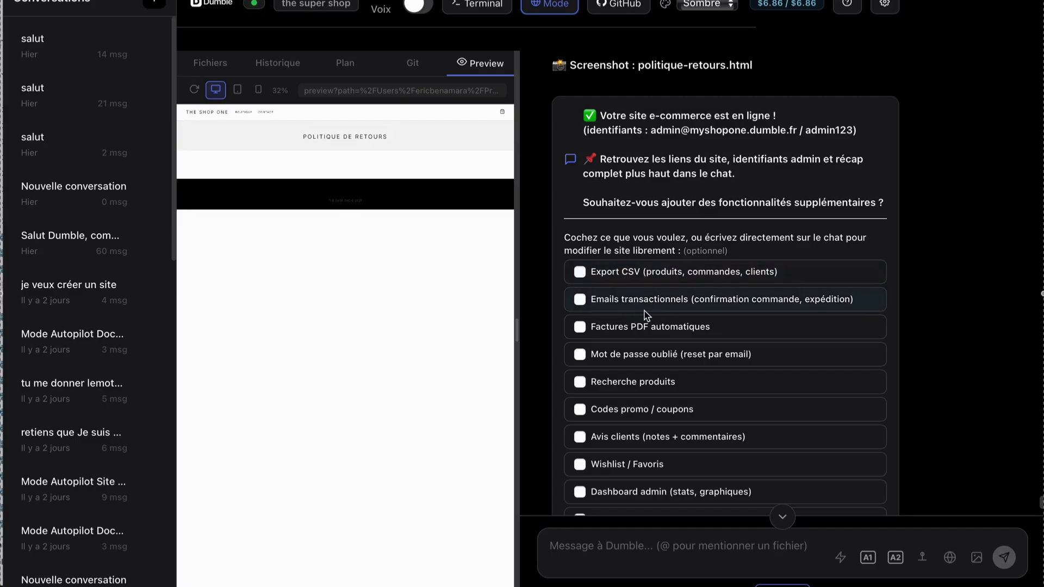
scroll(658, 330, down, 4)
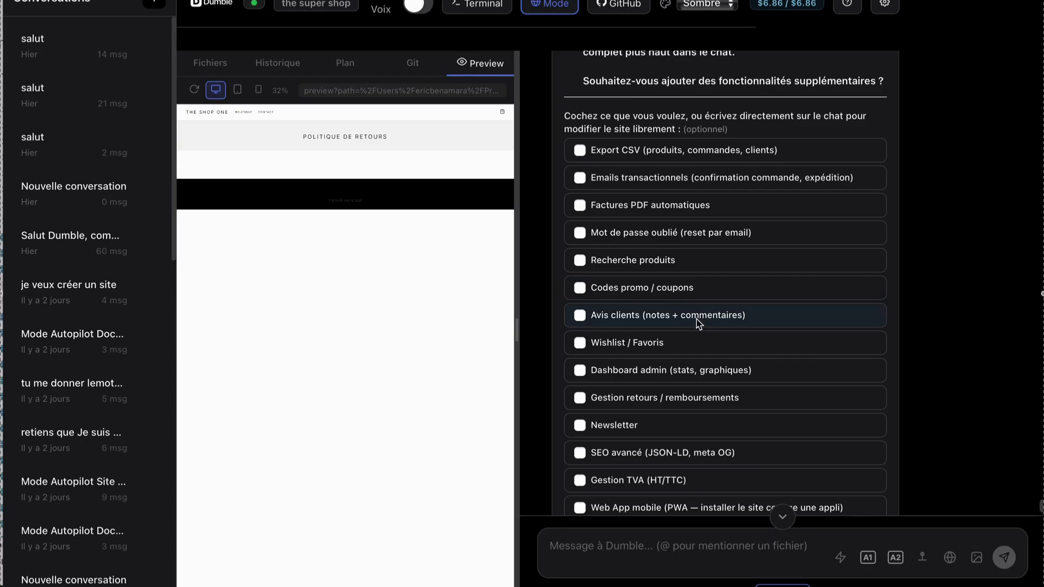
scroll(700, 324, down, 2)
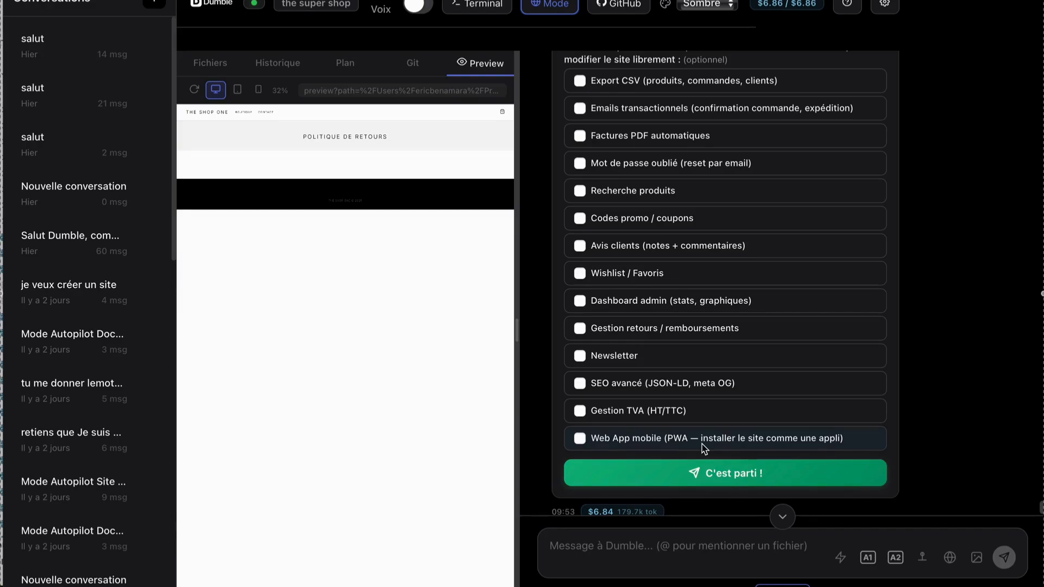
scroll(705, 449, down, 2)
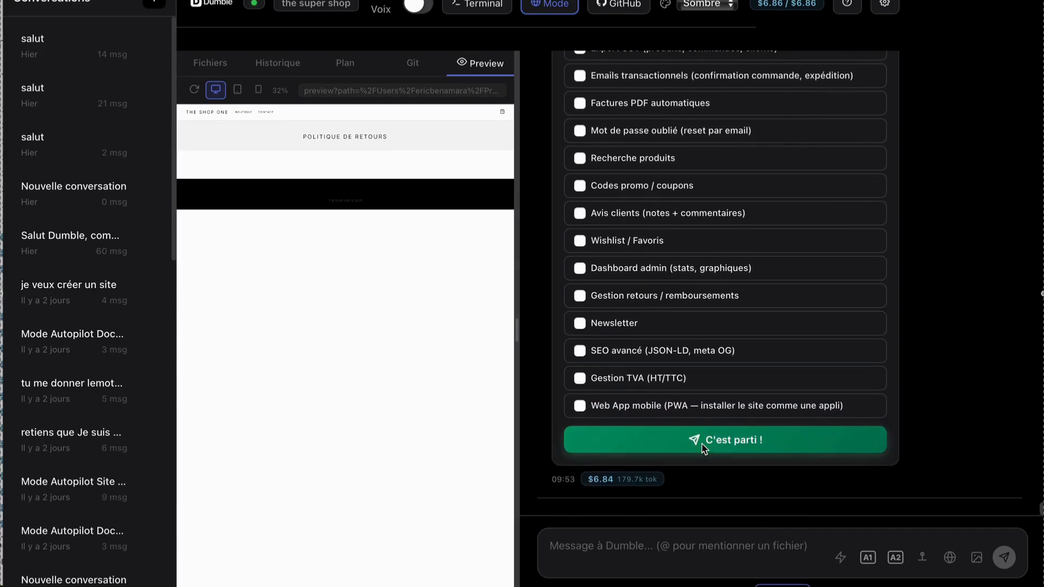
Find the generated site's recap in the chat, open the shop's home page in the browser and accept its cookies.
scroll(703, 447, up, 10)
scroll(702, 445, up, 15)
scroll(700, 444, up, 15)
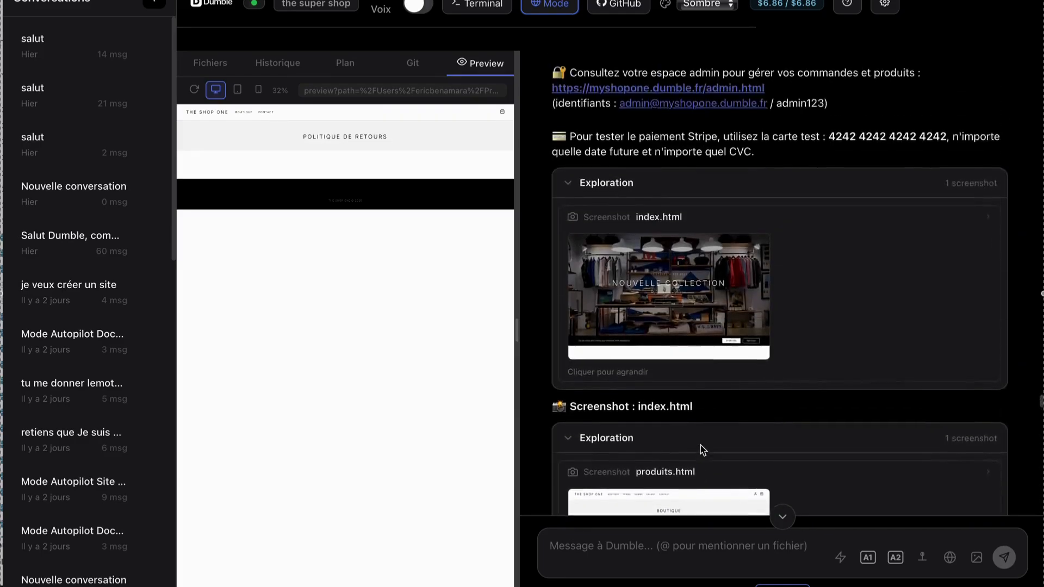
click(669, 282)
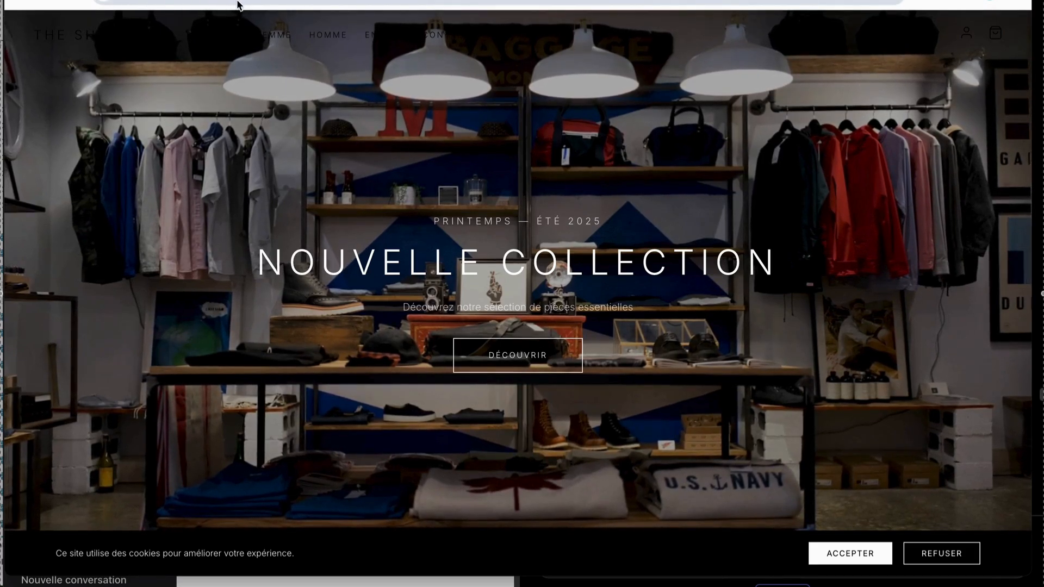
click(849, 553)
Browse the products in the "Sélection du moment" carousel on the shop's home page.
scroll(735, 434, down, 10)
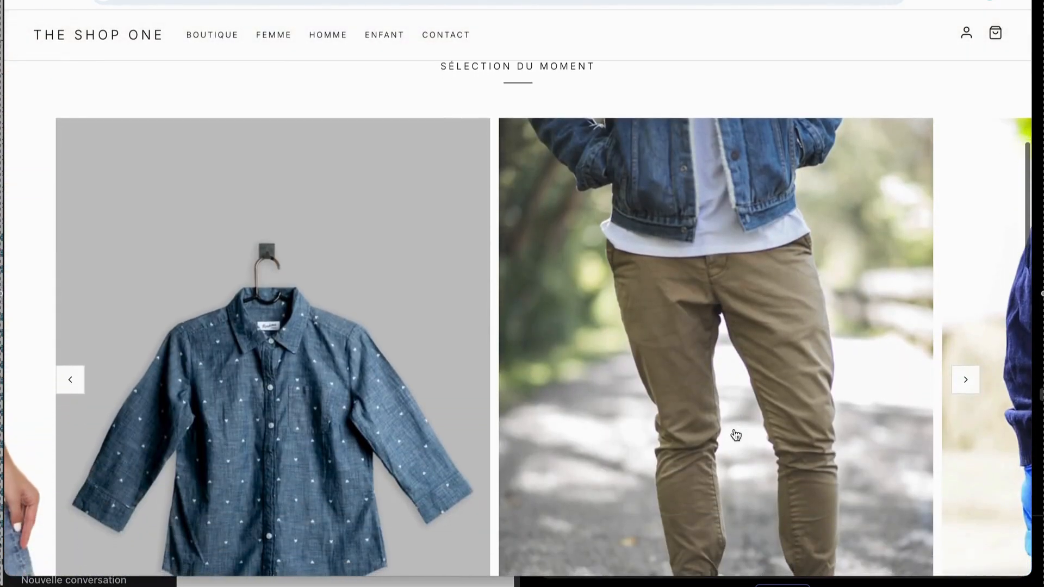
scroll(736, 433, down, 2)
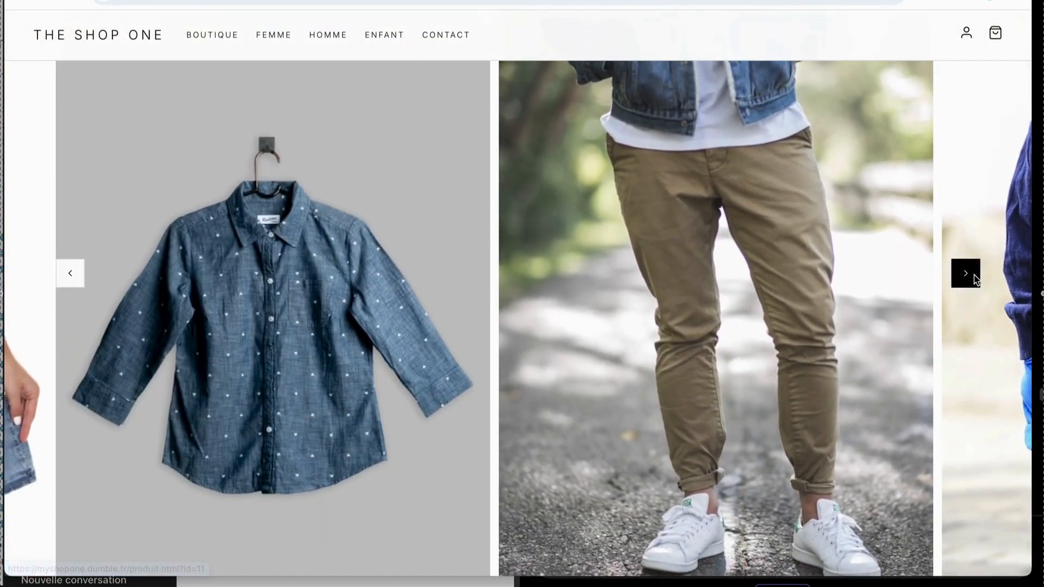
click(966, 273)
click(966, 273)
click(966, 273)
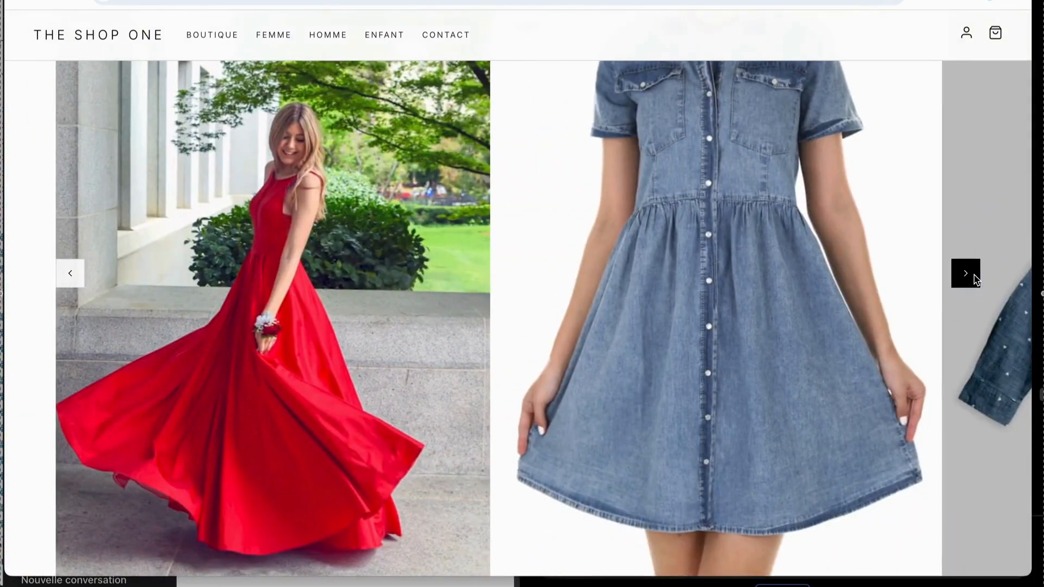
click(966, 273)
click(966, 273)
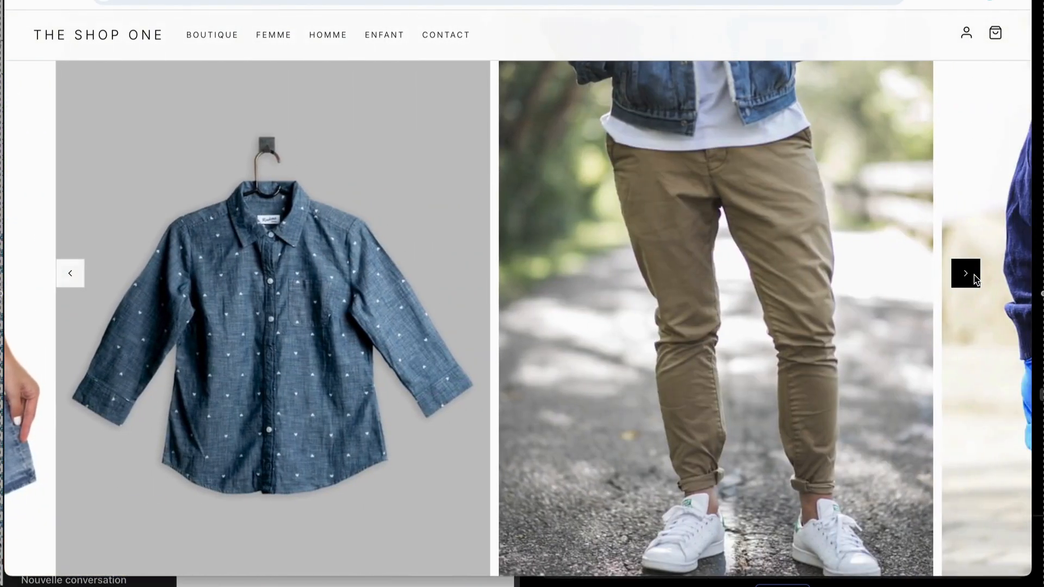
click(966, 273)
click(966, 274)
click(966, 273)
click(966, 273)
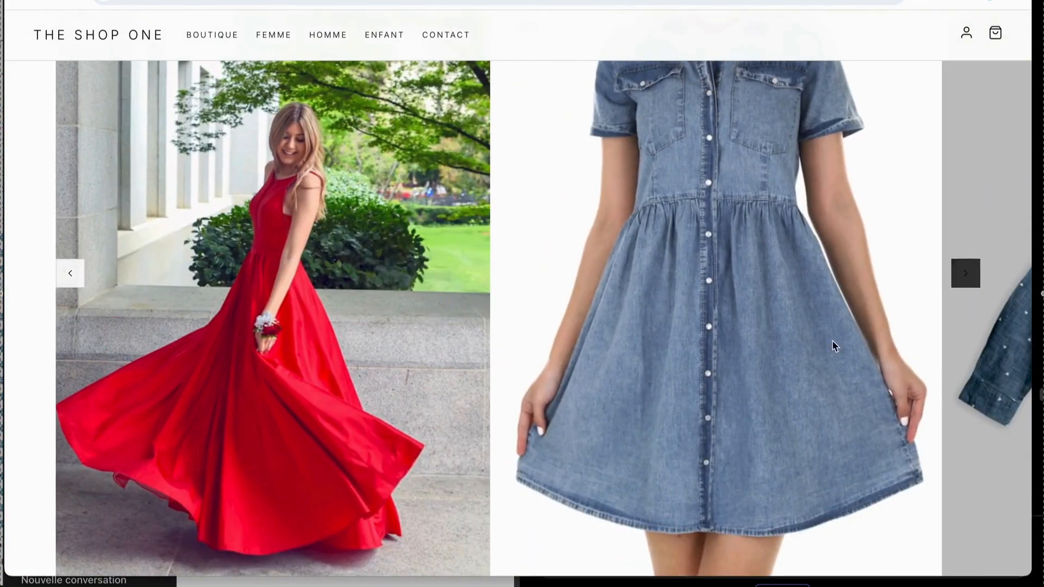
Examine the home page's Femme, Homme and Enfant collections, service highlights and footer.
scroll(812, 361, down, 10)
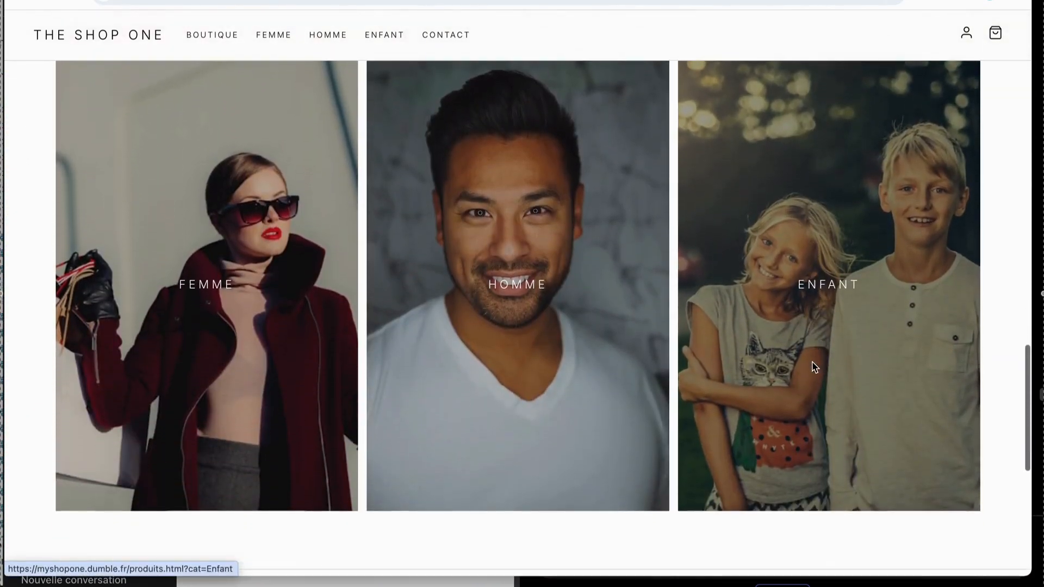
scroll(730, 367, down, 2)
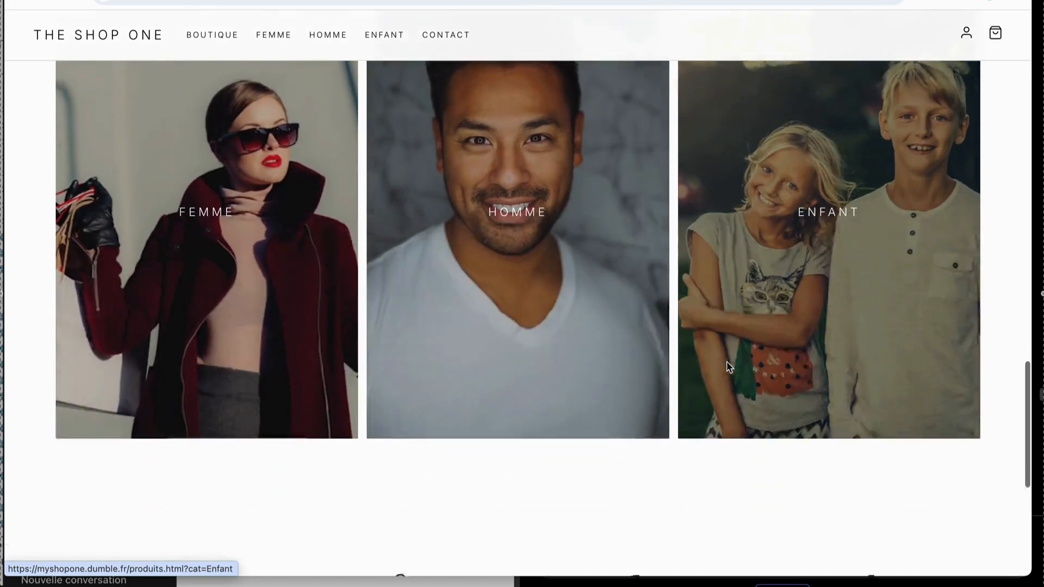
scroll(729, 367, down, 5)
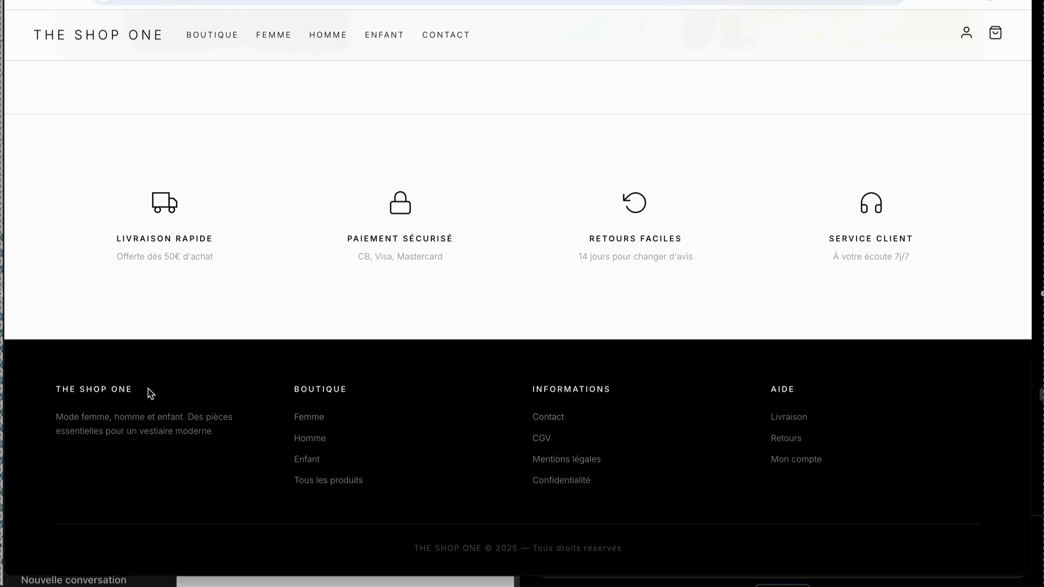
scroll(512, 409, up, 6)
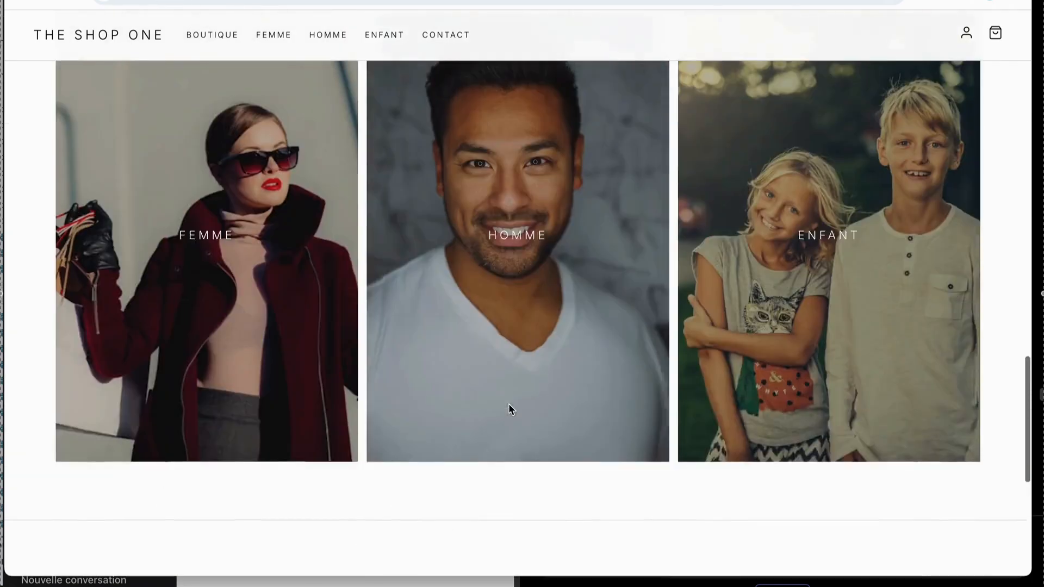
scroll(522, 397, up, 4)
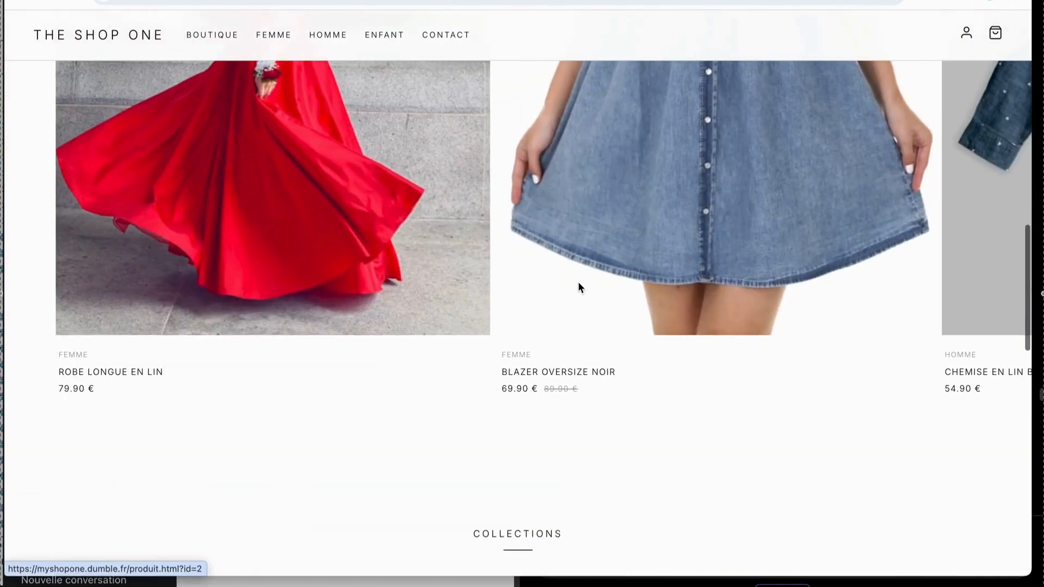
Add one "Blazer oversize noir" in size S to the cart and open the cart.
click(578, 283)
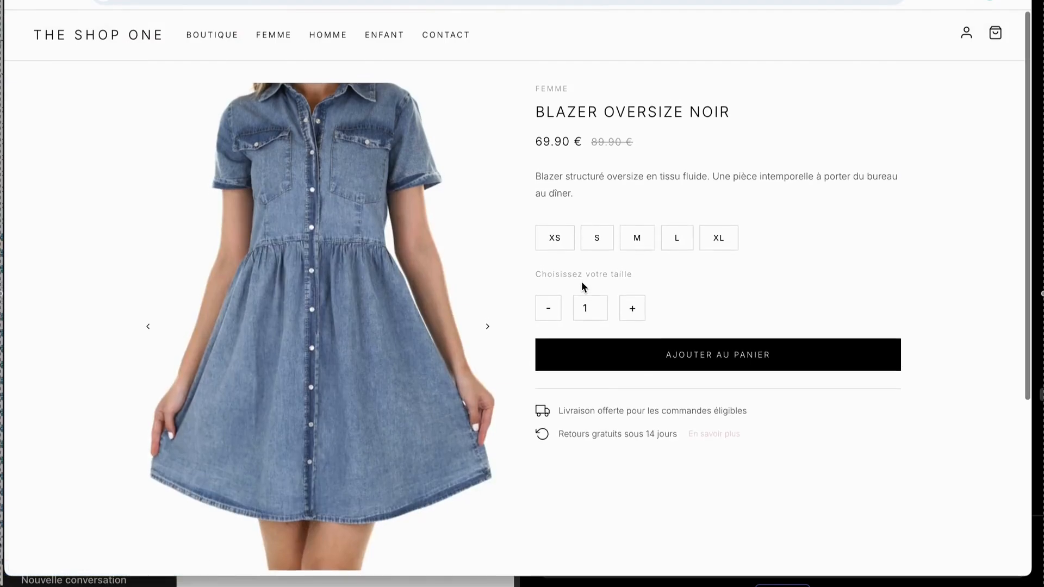
scroll(582, 287, down, 3)
scroll(582, 287, up, 3)
click(597, 239)
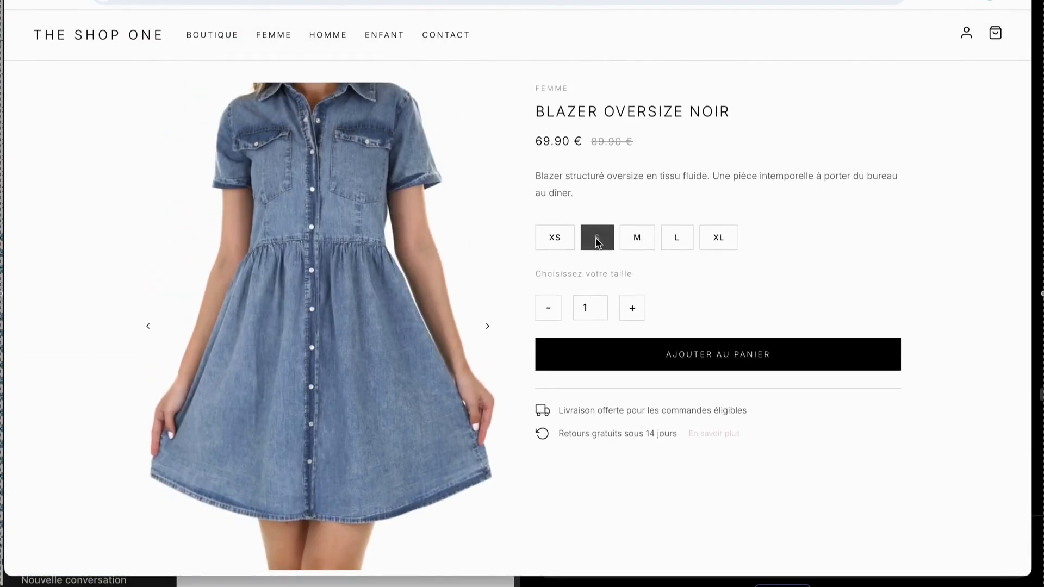
click(625, 355)
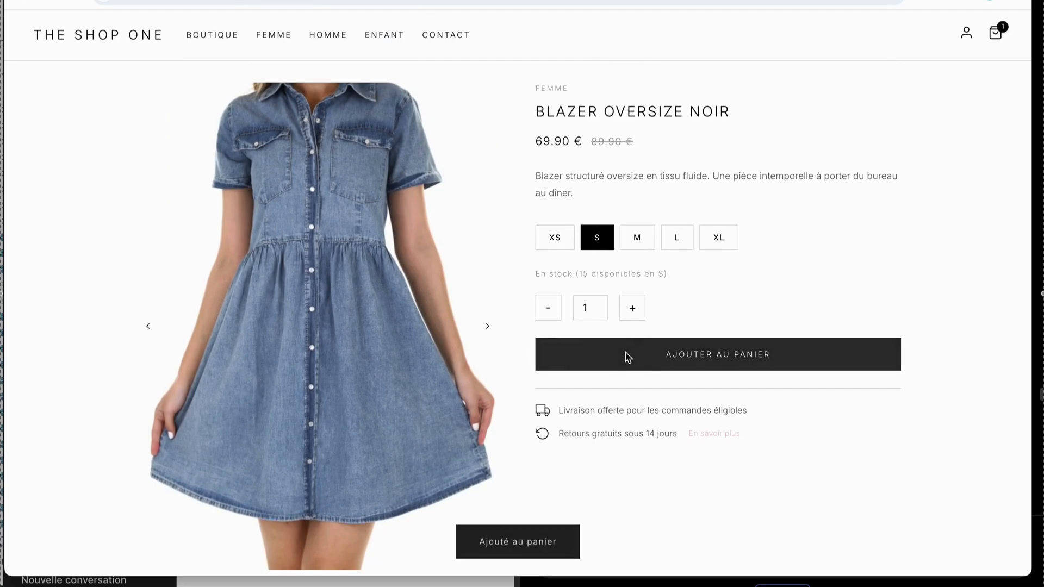
click(993, 33)
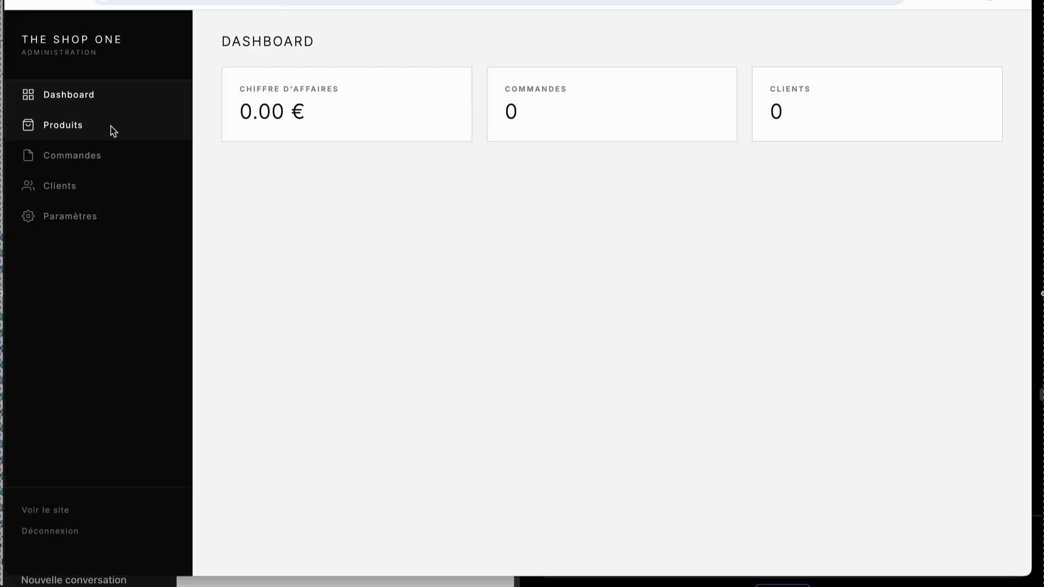
Open the product list in the administration area and open the "Robe longue en lin" product for editing.
click(111, 127)
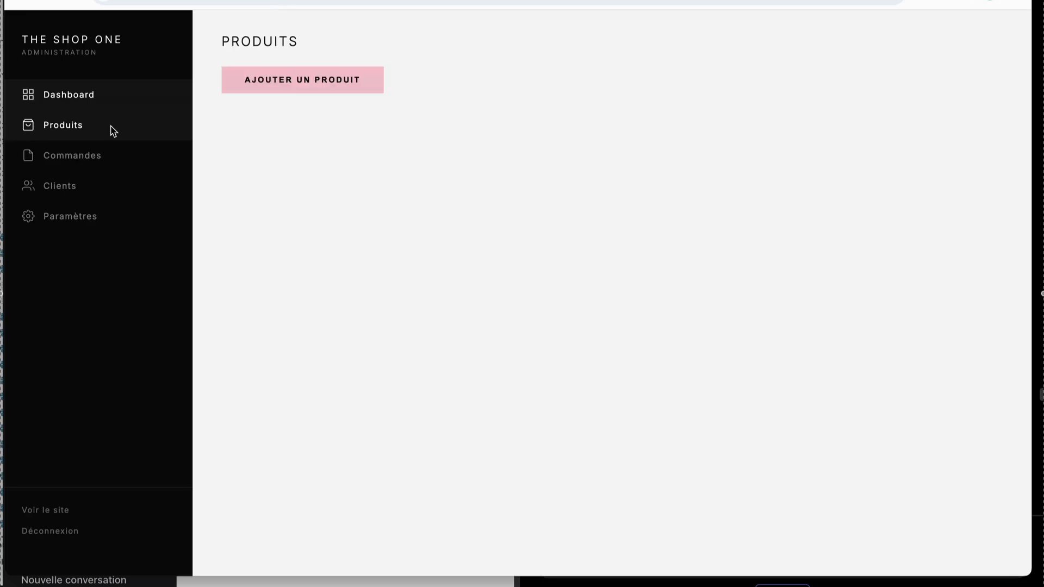
scroll(510, 257, down, 1)
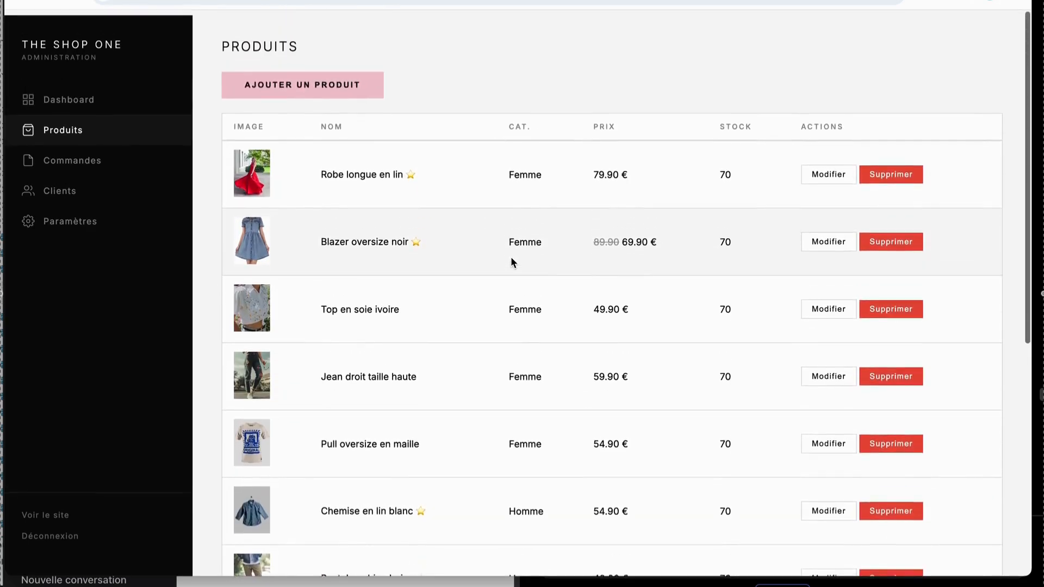
click(825, 166)
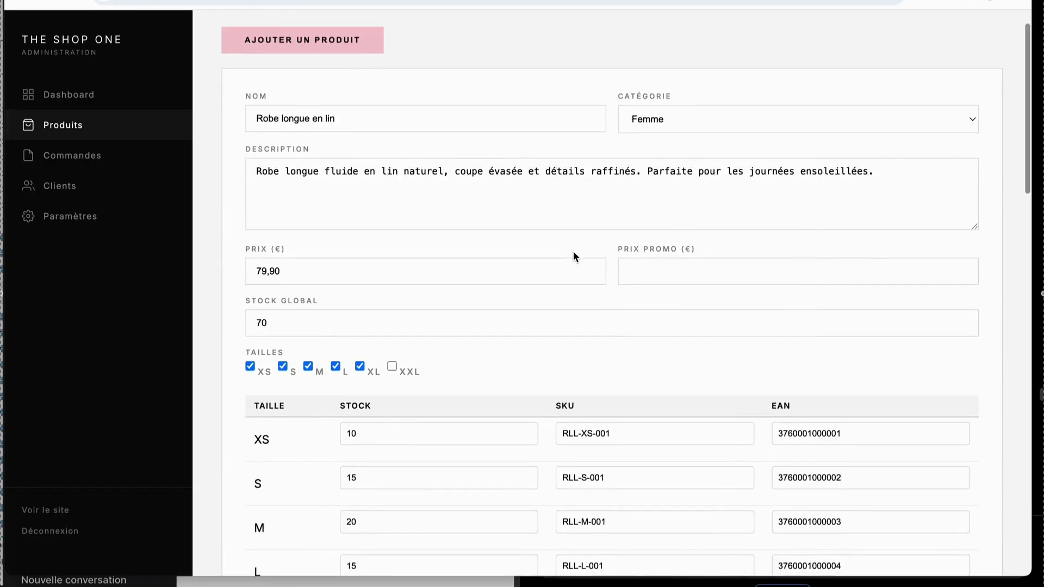
scroll(511, 303, down, 3)
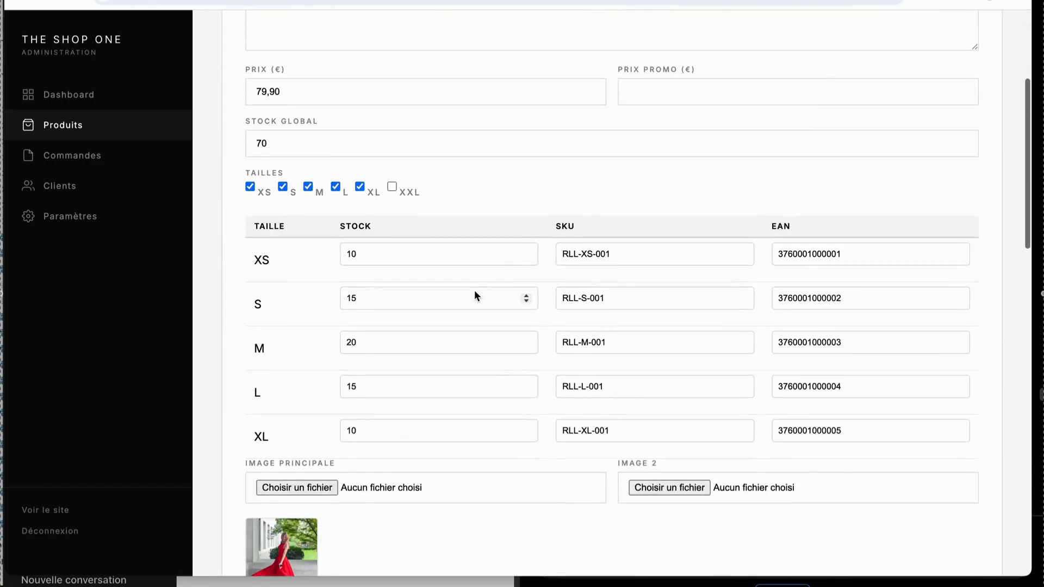
Enable size XXL and disable size XL for the product, and review its stock, SKU and image fields.
click(392, 187)
click(361, 188)
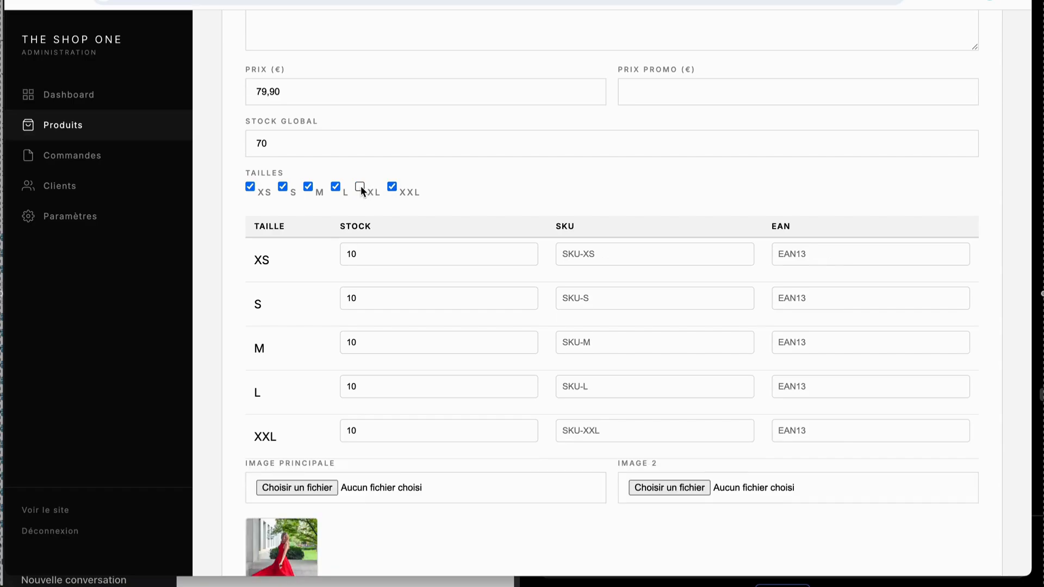
click(433, 256)
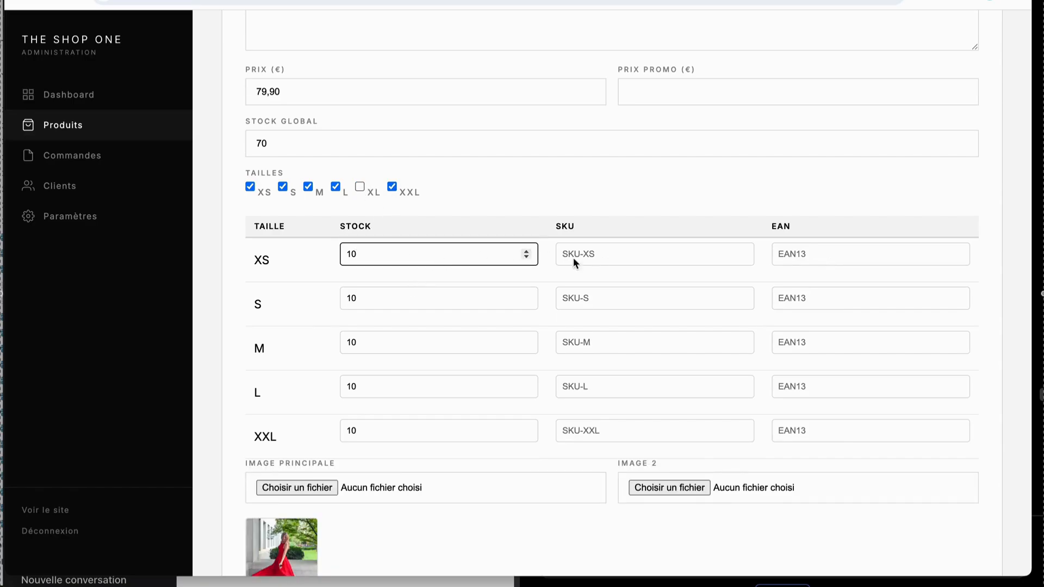
click(601, 261)
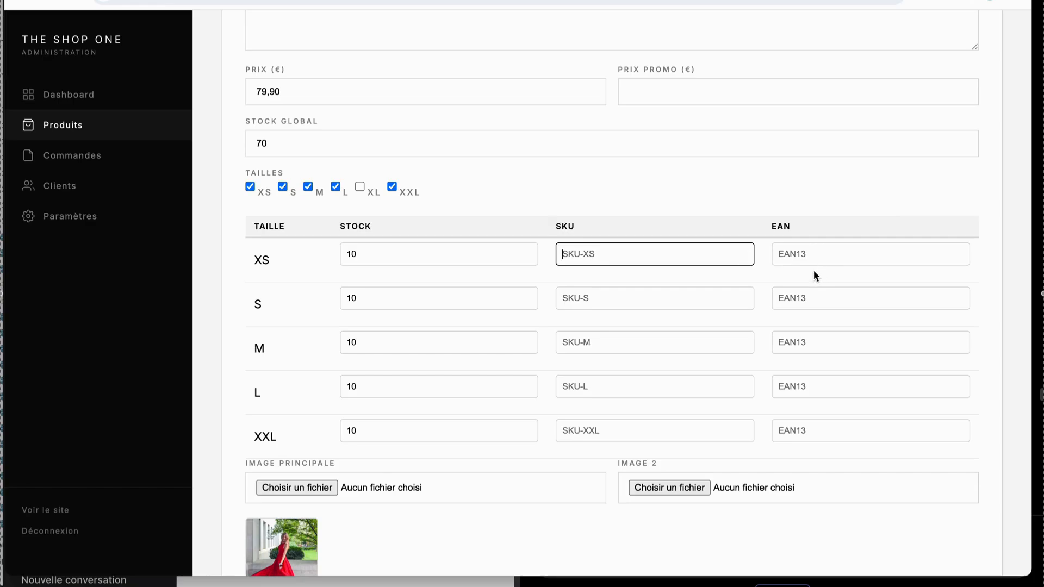
scroll(816, 269, down, 2)
scroll(813, 276, down, 2)
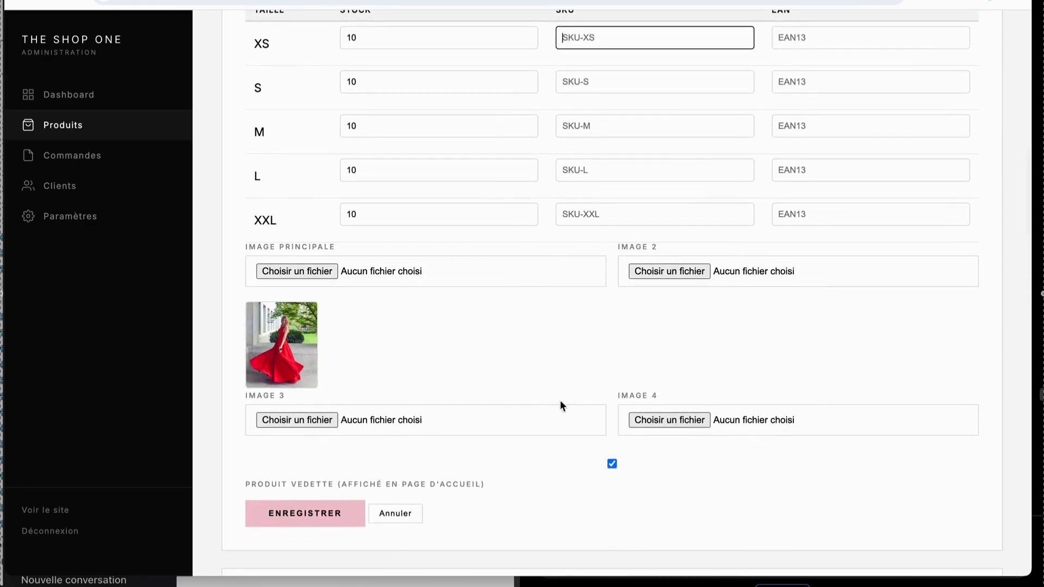
Open the custom domain purchase page from the administration settings and check the availability of "myshopone".
click(76, 216)
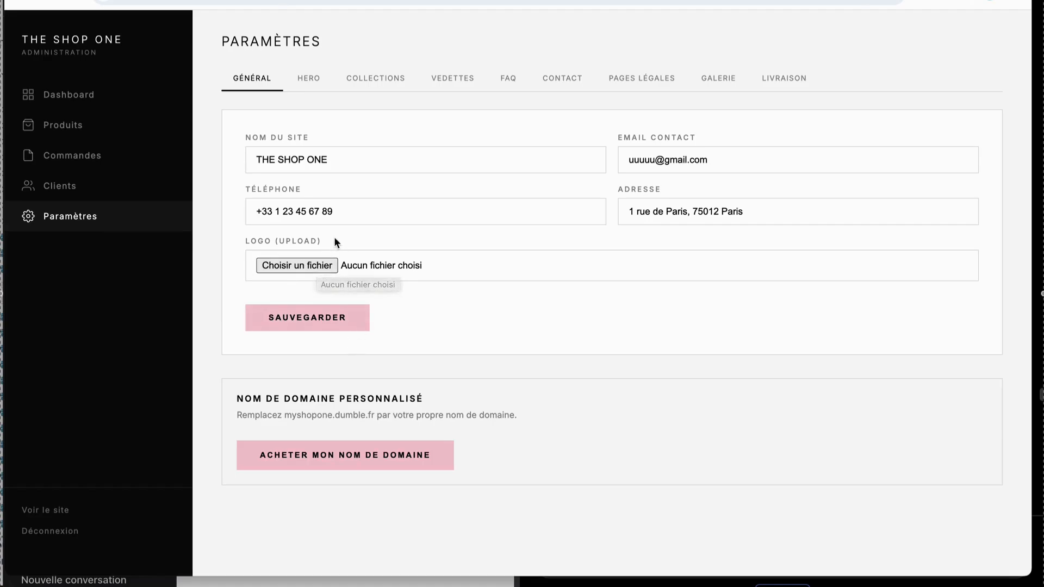
click(383, 461)
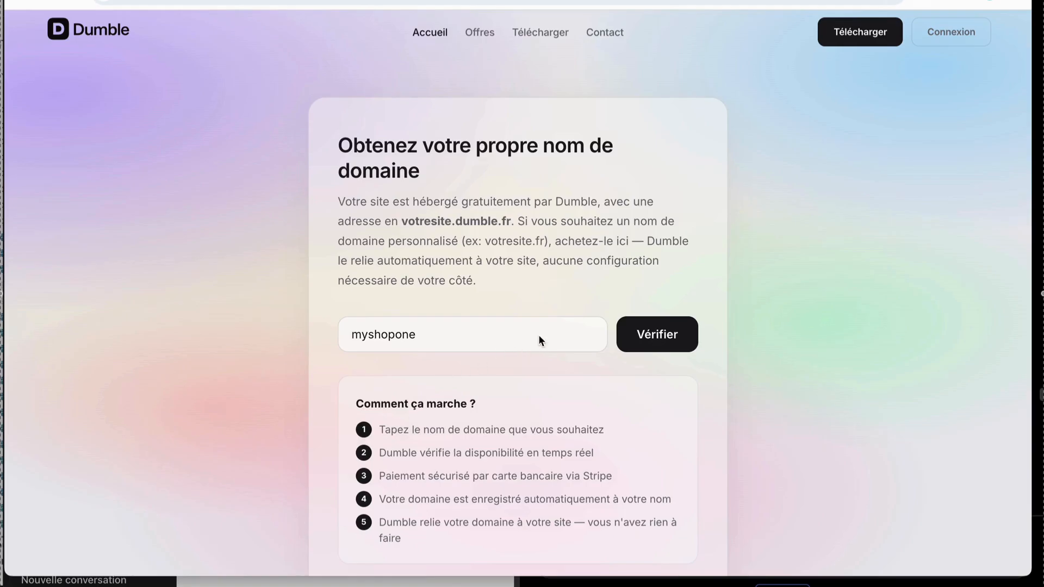
click(639, 346)
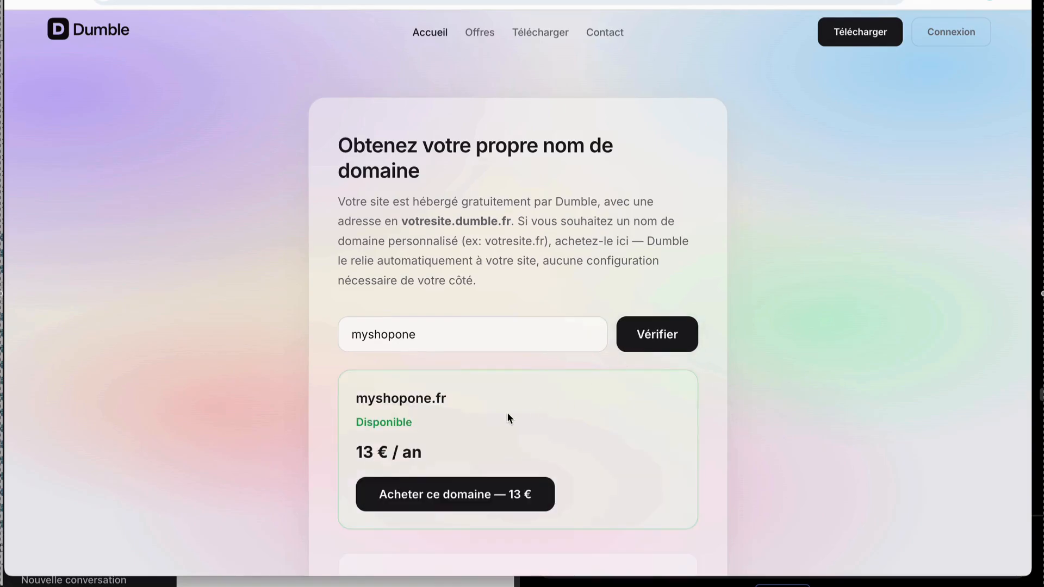
scroll(507, 413, down, 1)
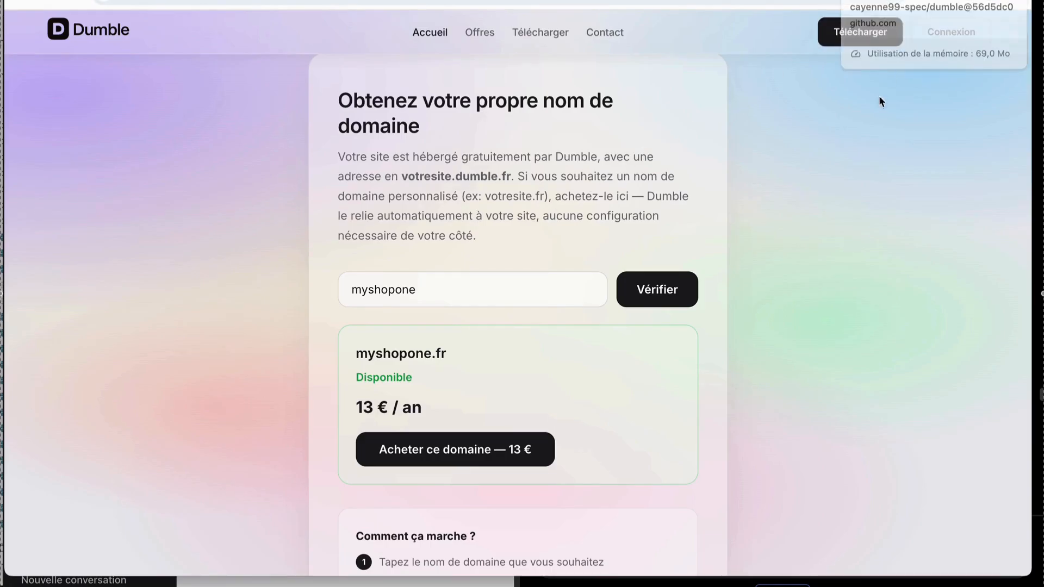
Switch back to Dumble's chat and open the site's administration link.
key(super+Tab)
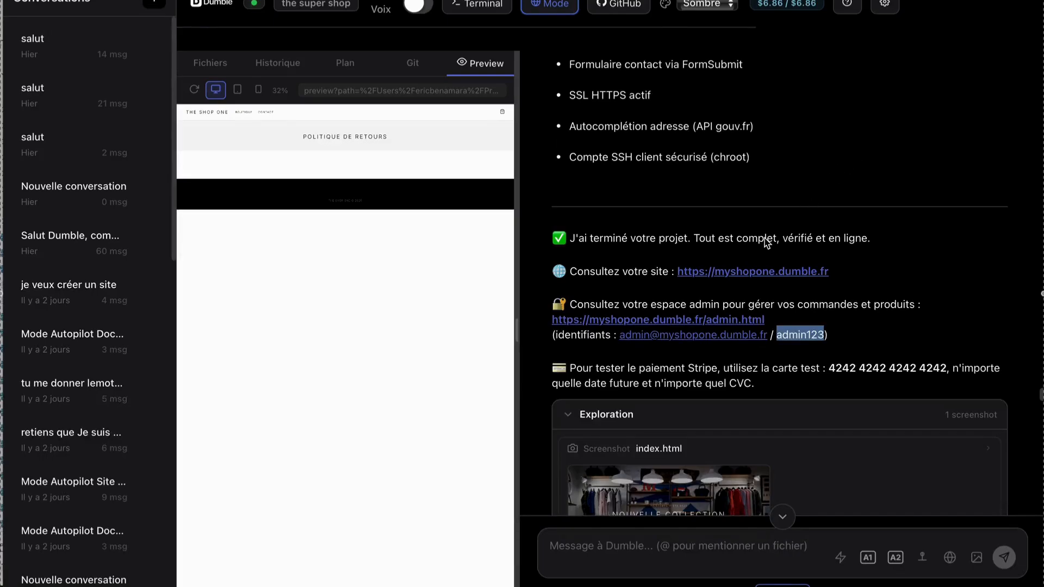
key(super+Tab)
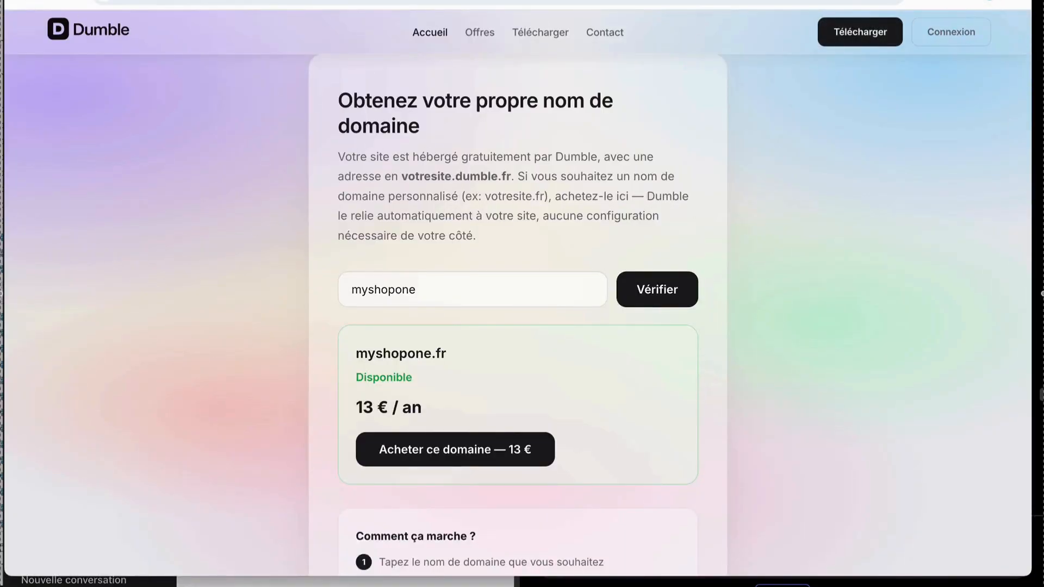
key(super+Tab)
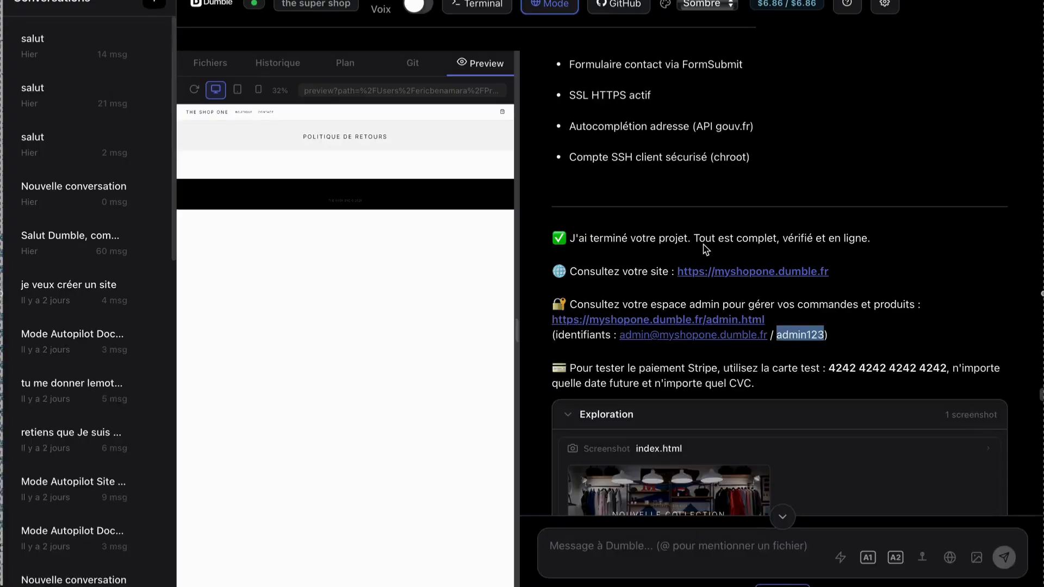
click(666, 320)
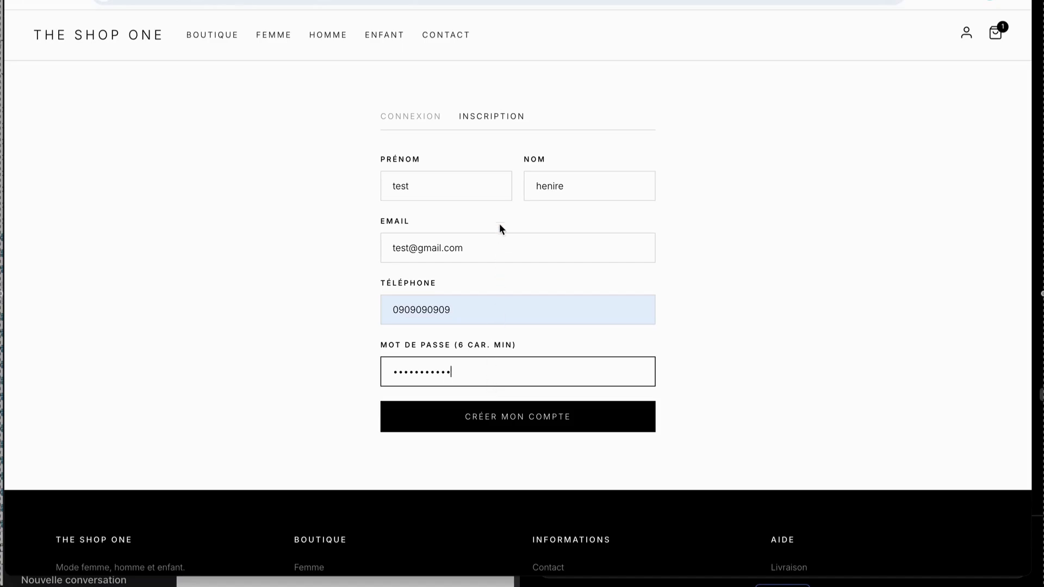
Create the customer account, validate the cart and fill in the customer's delivery address from the suggested addresses.
click(517, 411)
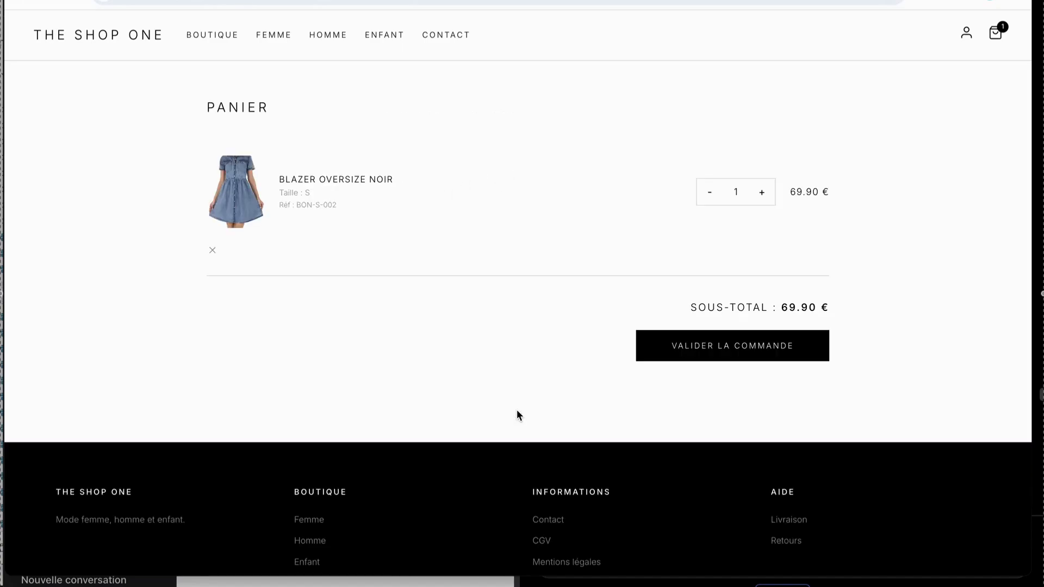
click(668, 356)
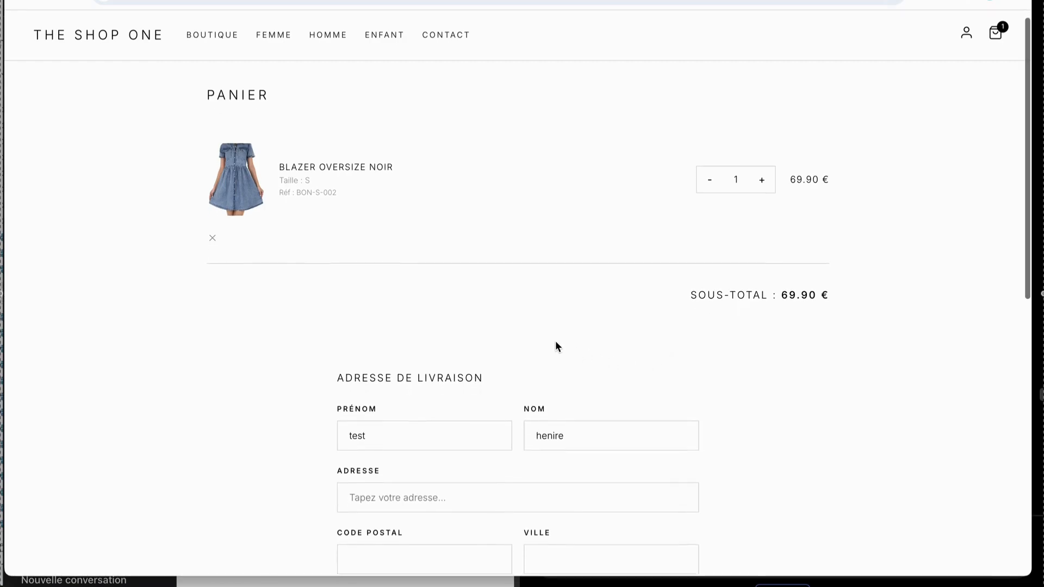
text(8 rue de)
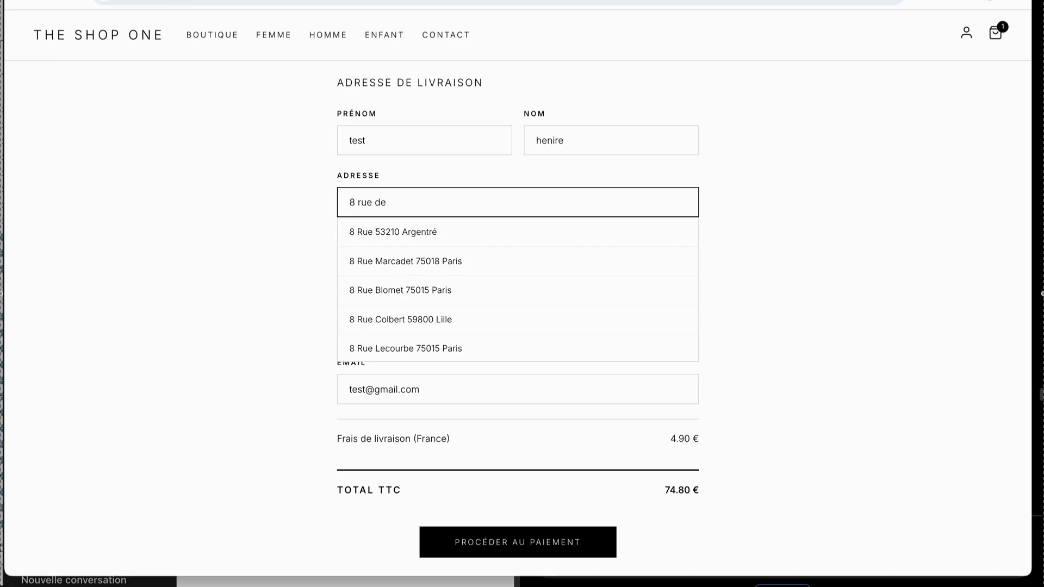
click(452, 261)
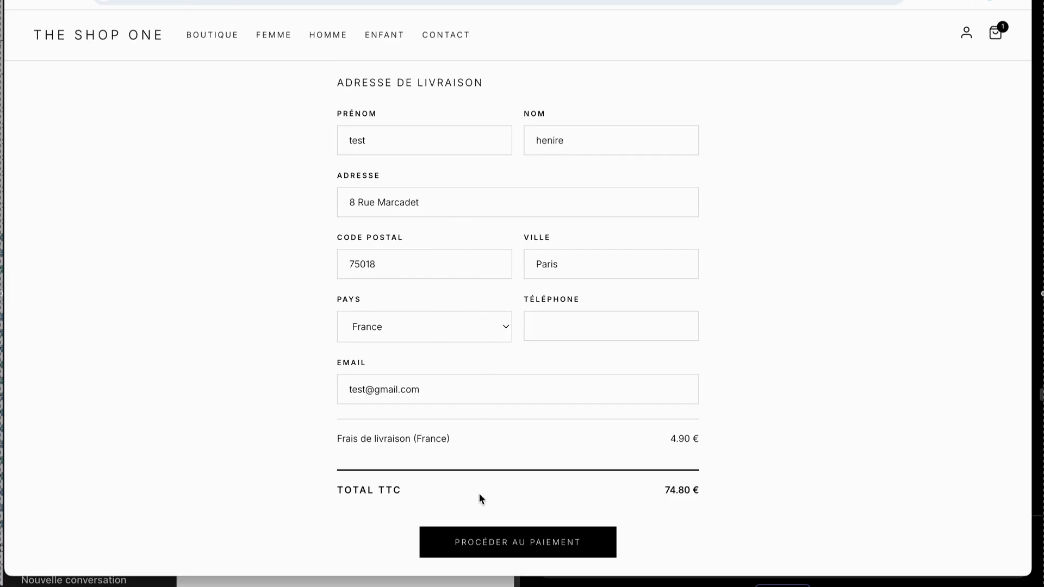
Proceed to payment without saving the address in the browser and select the card's expiry date field.
click(492, 538)
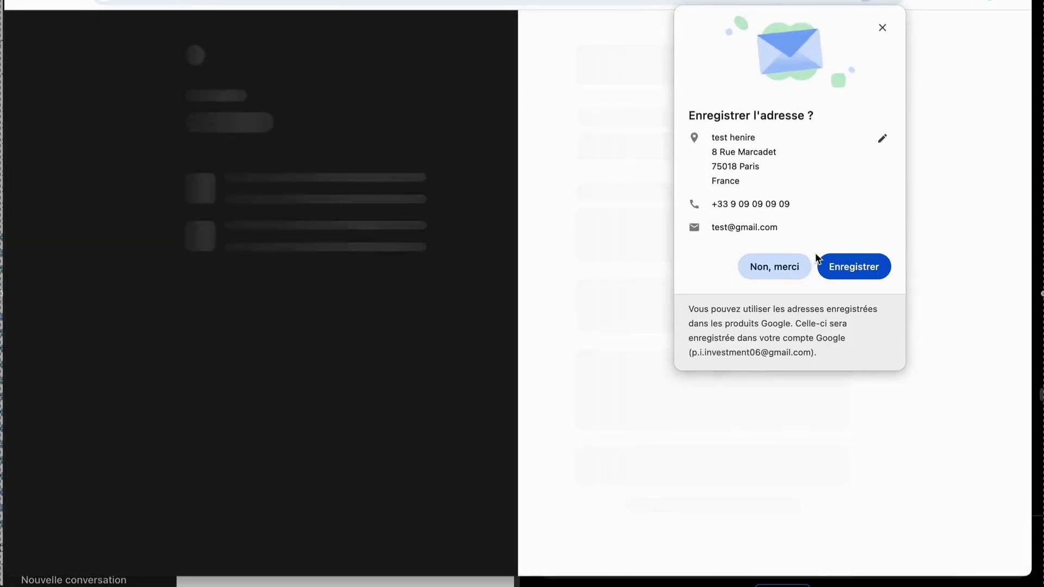
click(759, 260)
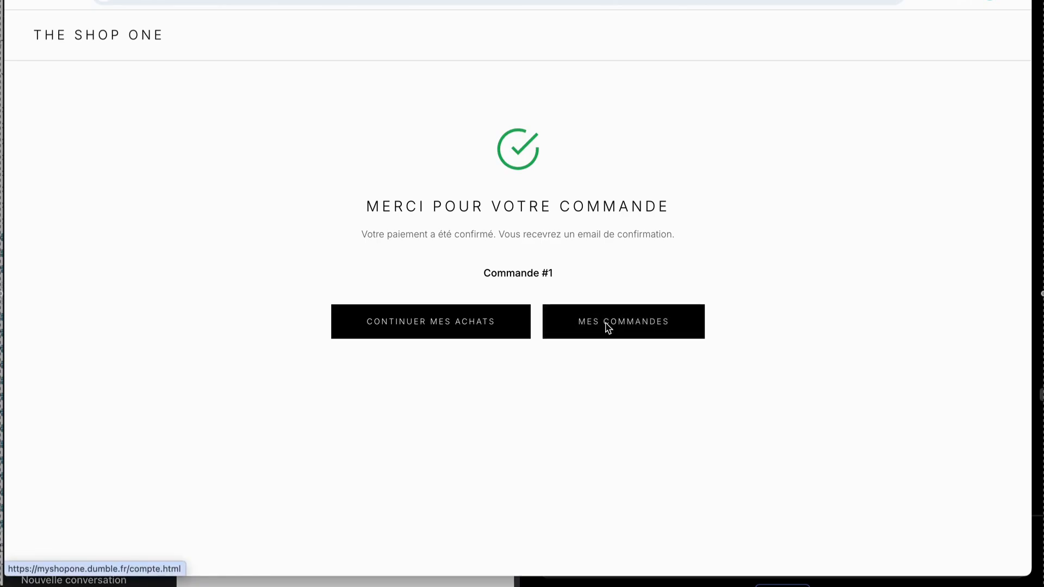
click(606, 325)
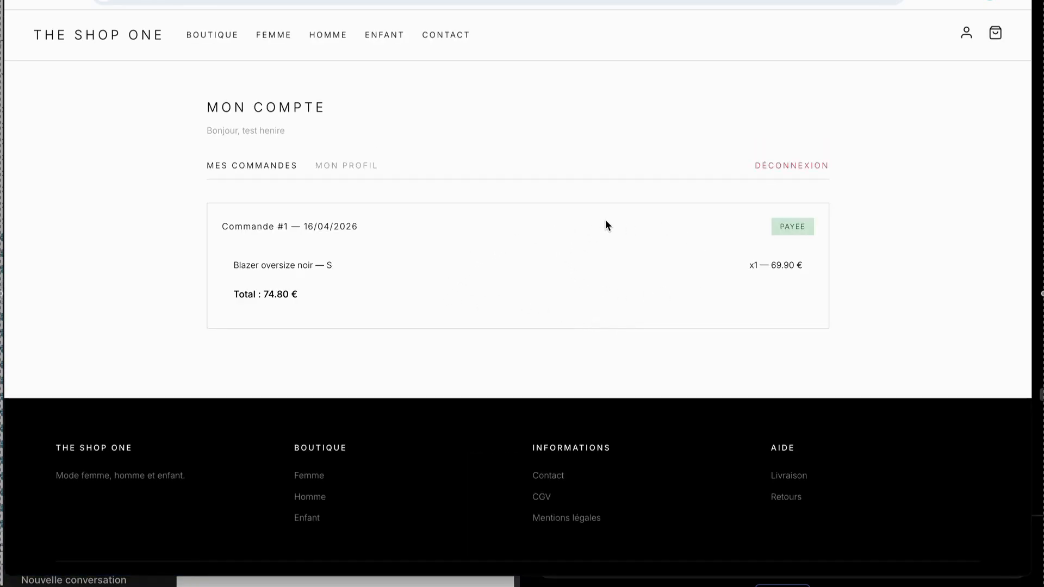
Mark the blazer order in the administration as Expédiée with Colissimo as carrier and tracking number 999.
key(super+Tab)
key(super+Tab)
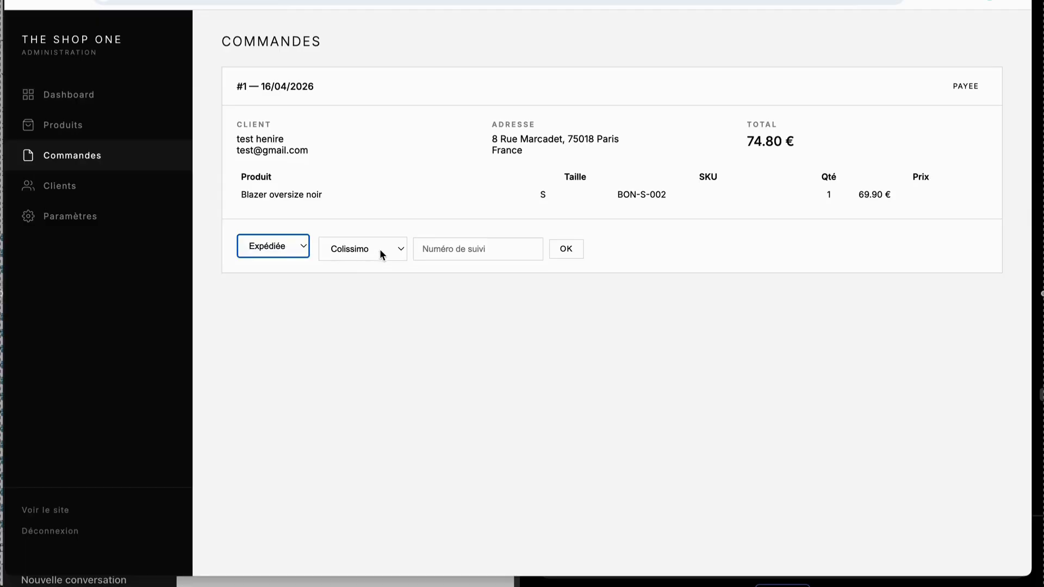
click(384, 250)
click(385, 251)
click(441, 252)
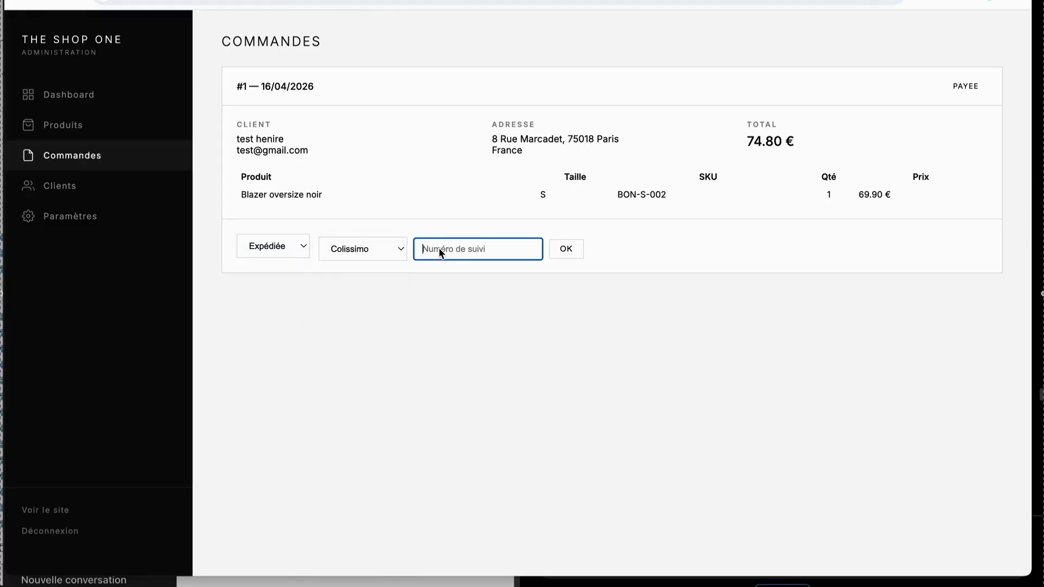
text(999)
click(563, 249)
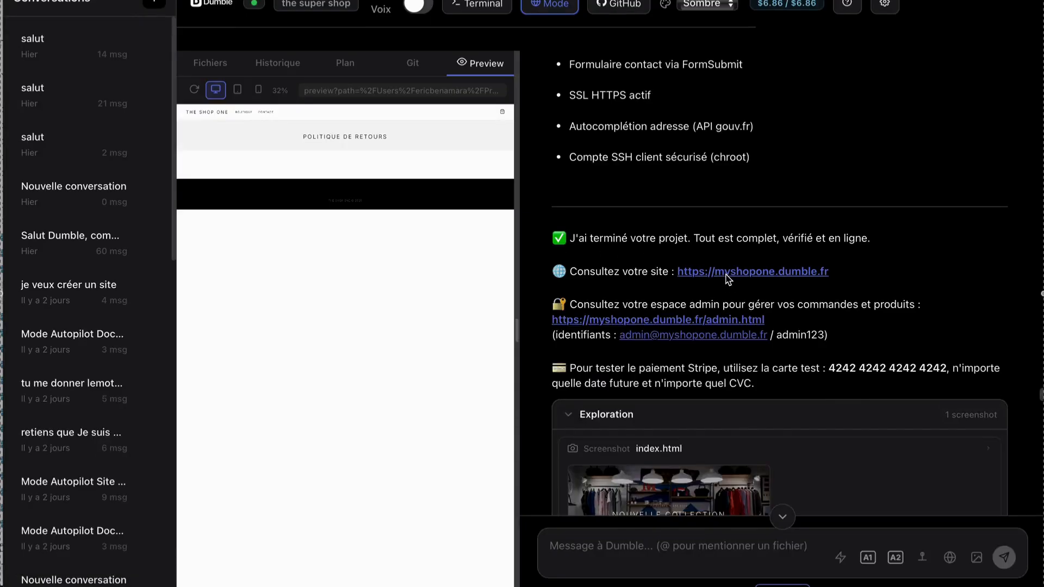
Return to the shop, open the customer account's orders and follow the shipped order's parcel tracking link.
click(725, 274)
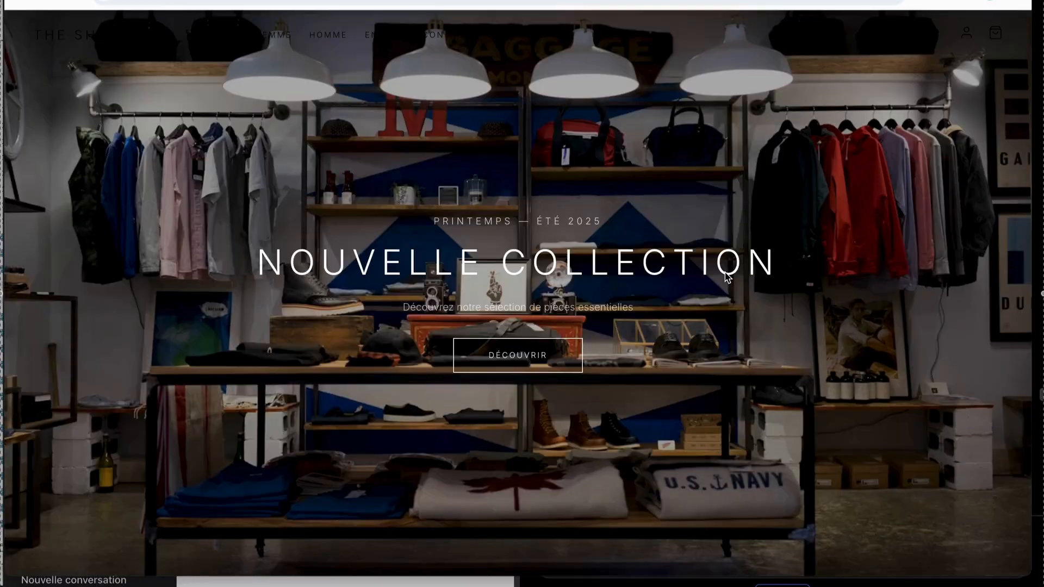
scroll(894, 77, down, 6)
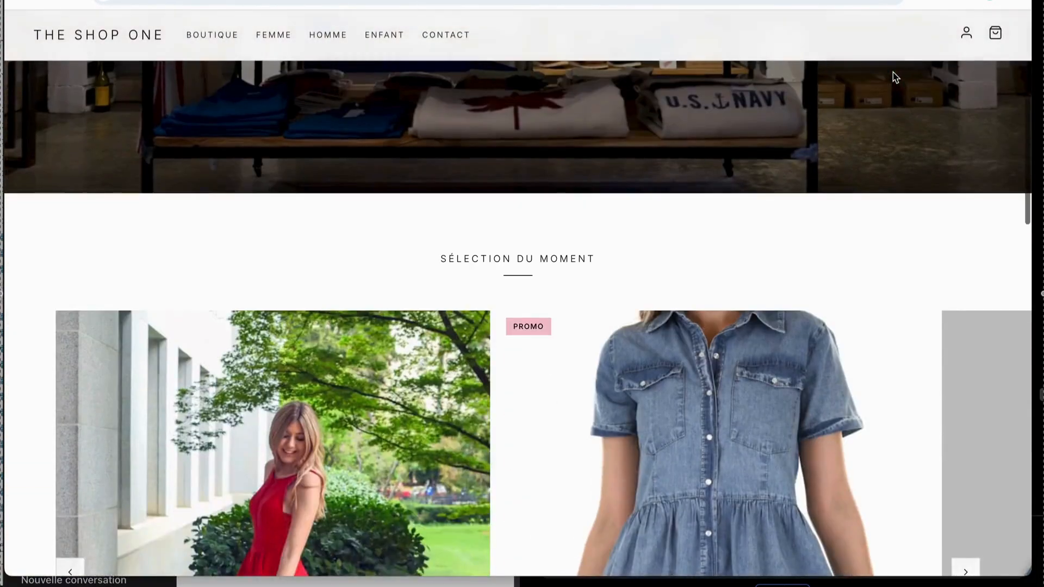
click(965, 34)
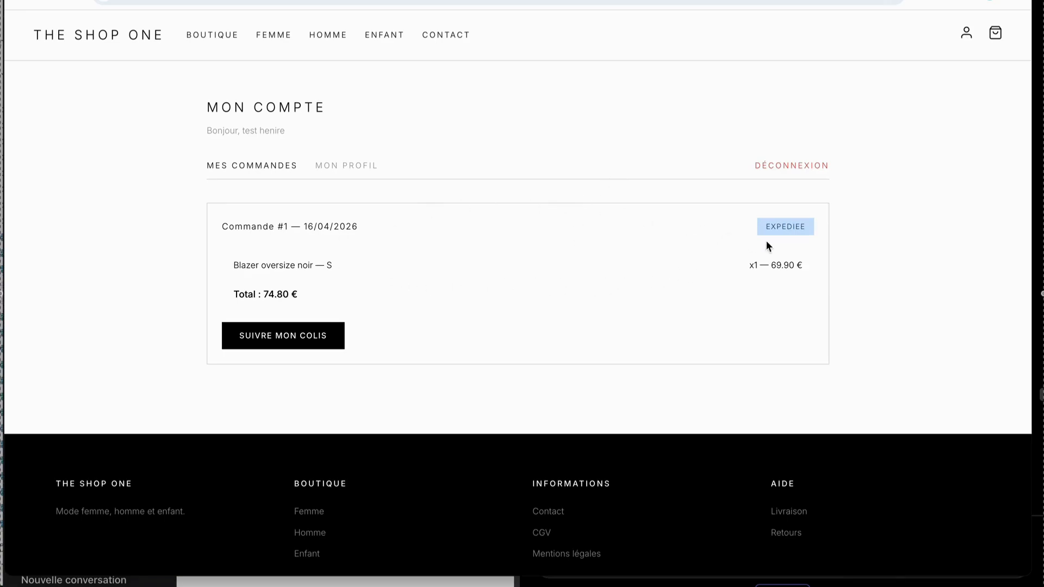
click(265, 339)
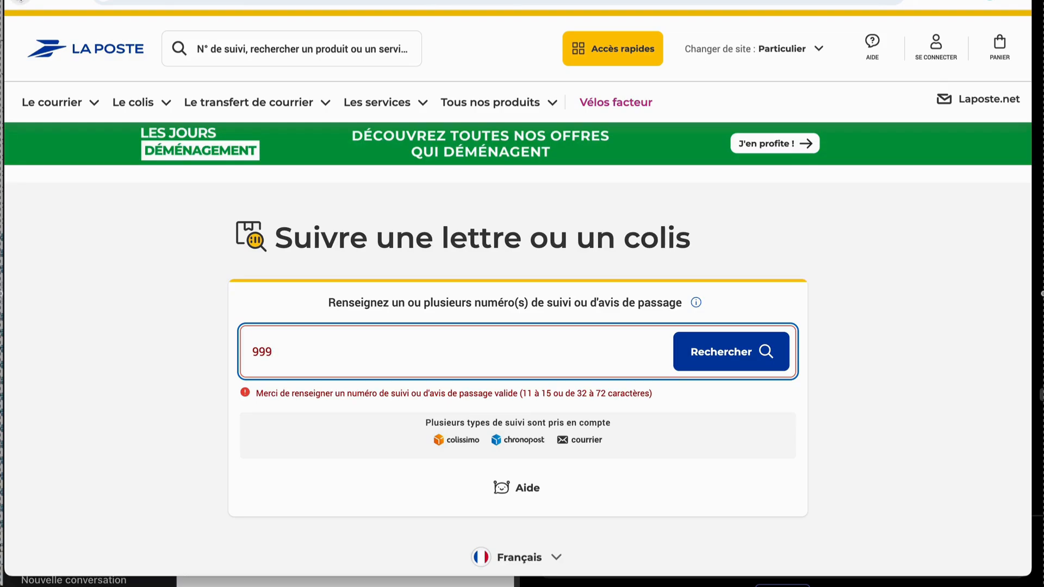
Switch to Dumble and look through the generated files of the "the super shop" project.
key(super+Tab)
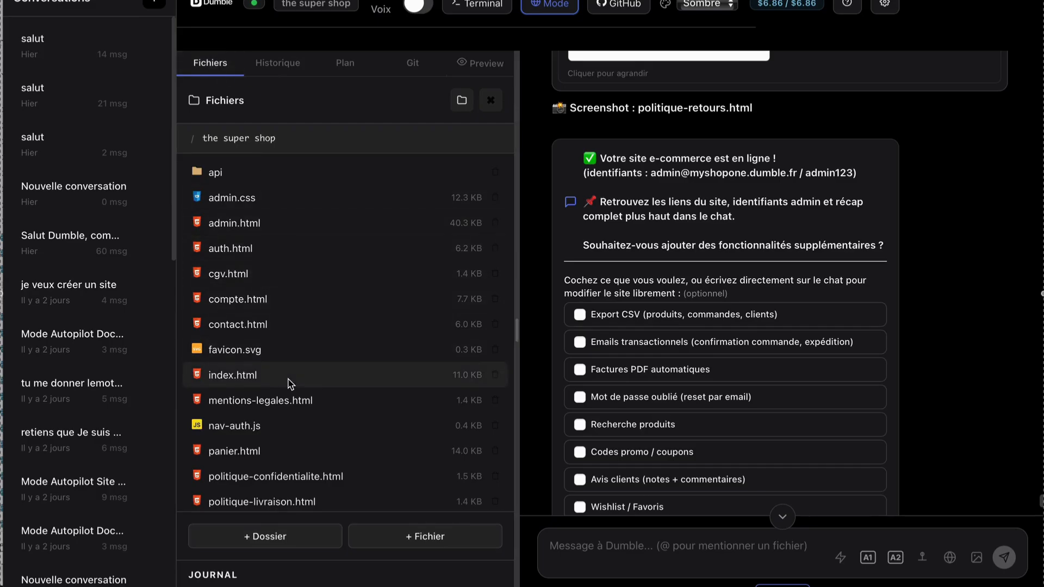
scroll(288, 378, down, 1)
scroll(290, 382, down, 5)
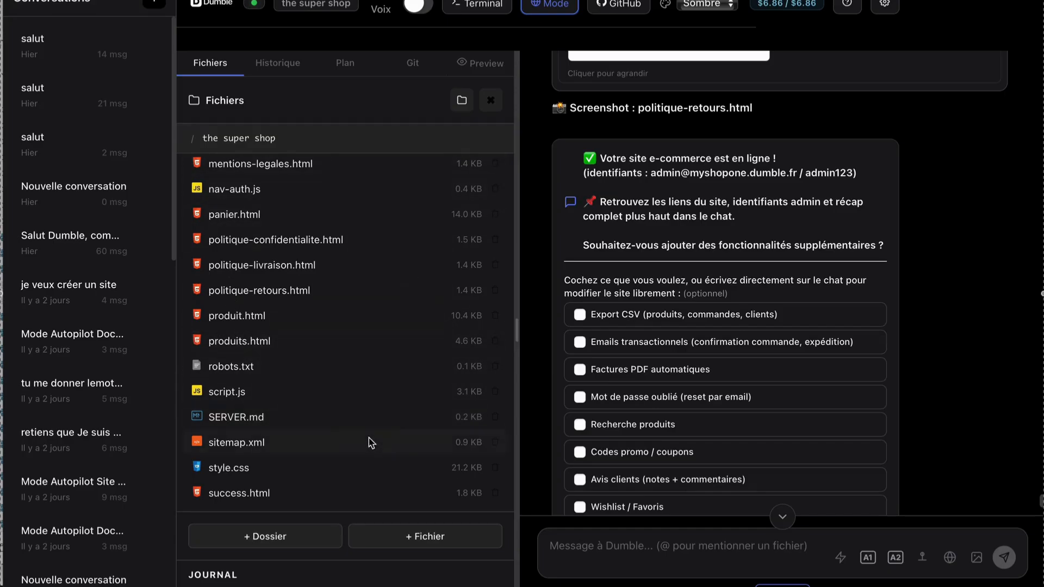
scroll(296, 329, up, 5)
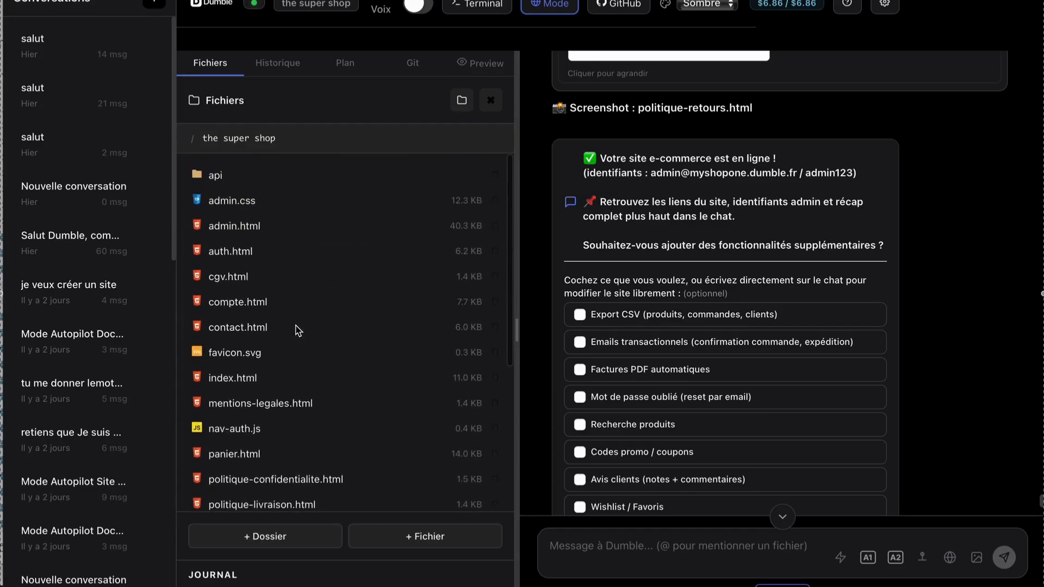
Request the additional features "Recherche produits" and "Codes promo / coupons" for the site.
scroll(298, 330, down, 5)
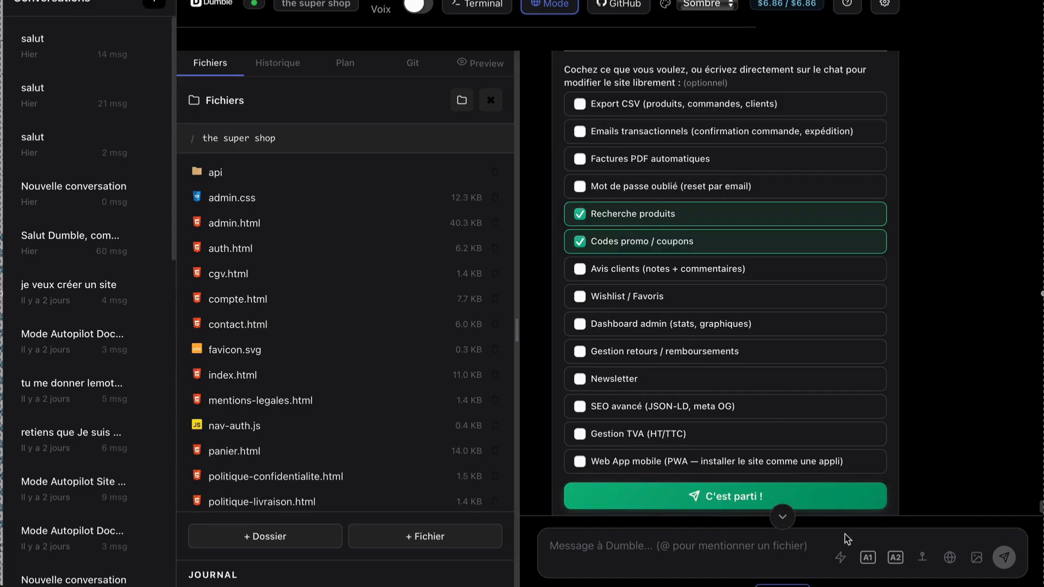
click(812, 500)
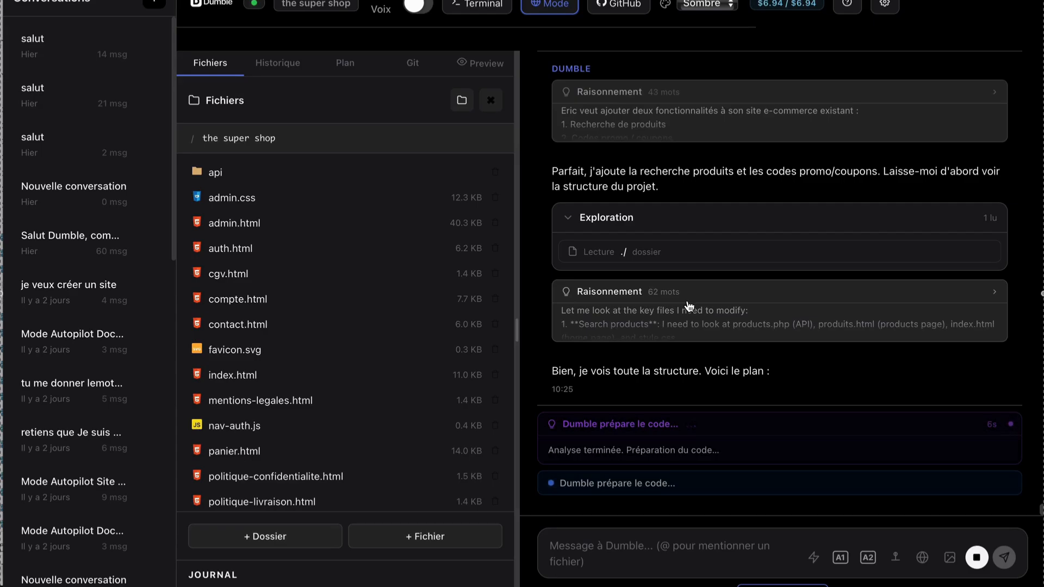
Open the site's administration page from Dumble's completion message and review its Commandes and Coupons sections.
click(353, 64)
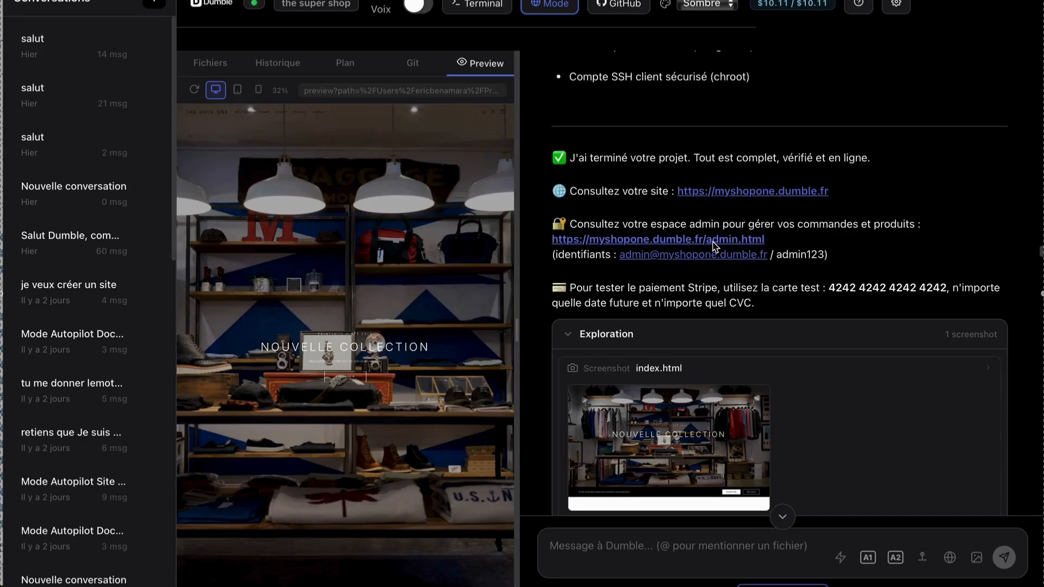
click(710, 243)
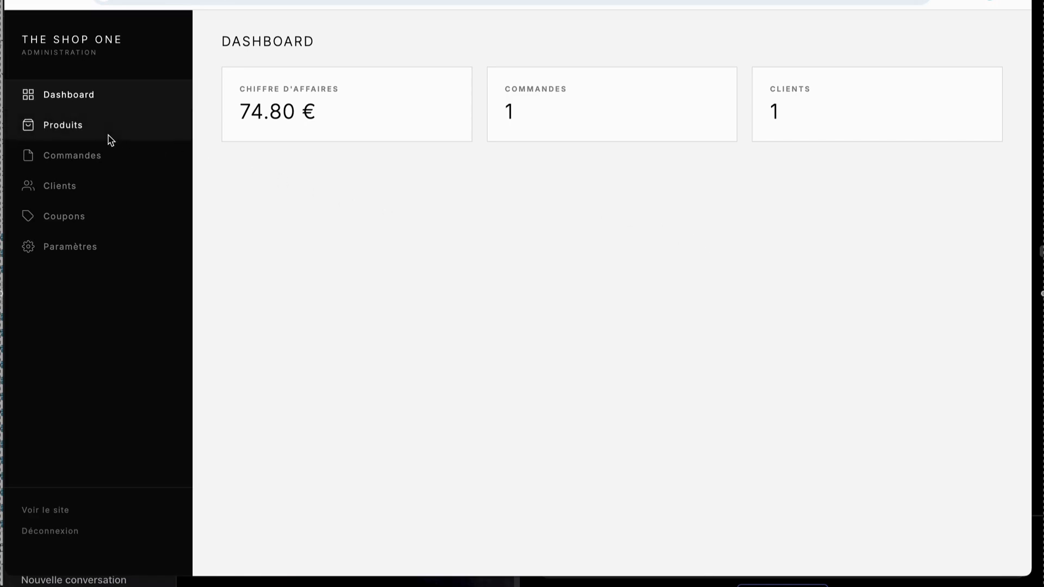
click(98, 157)
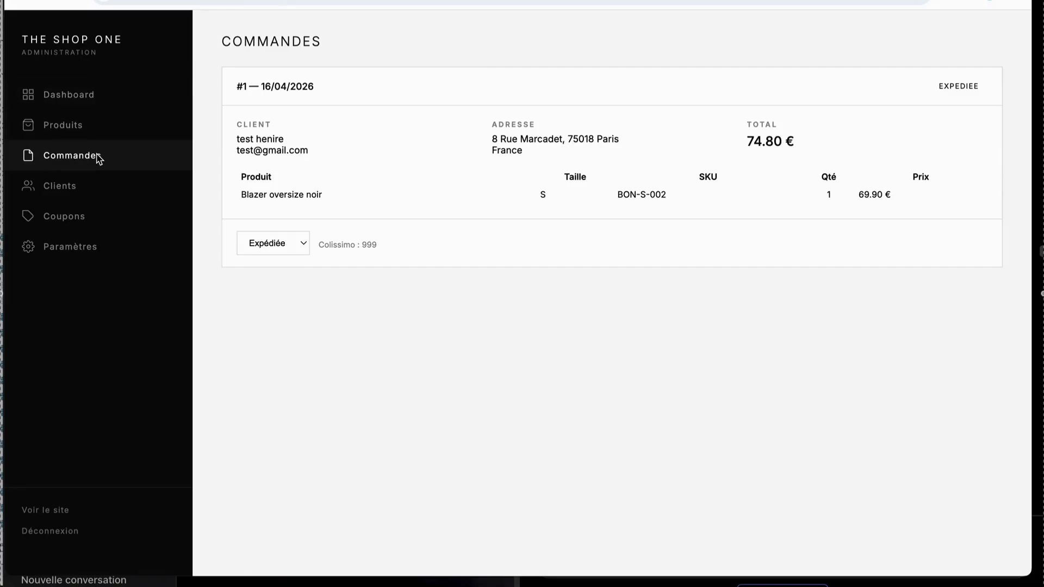
click(71, 220)
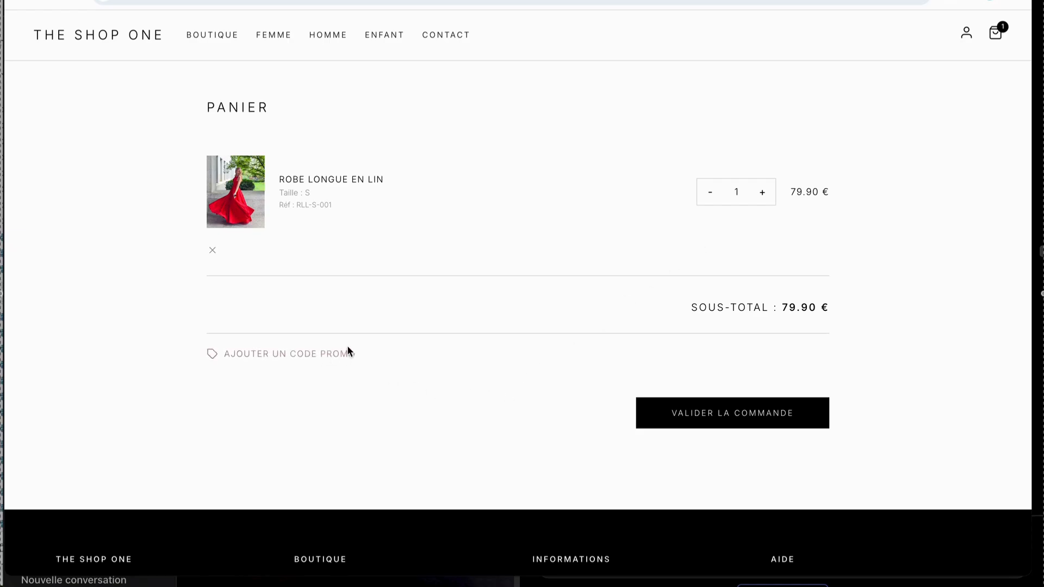
Apply the promo code BIENVENUE10 to the cart with the long linen dress, proceed to the delivery form and check the order total.
click(324, 353)
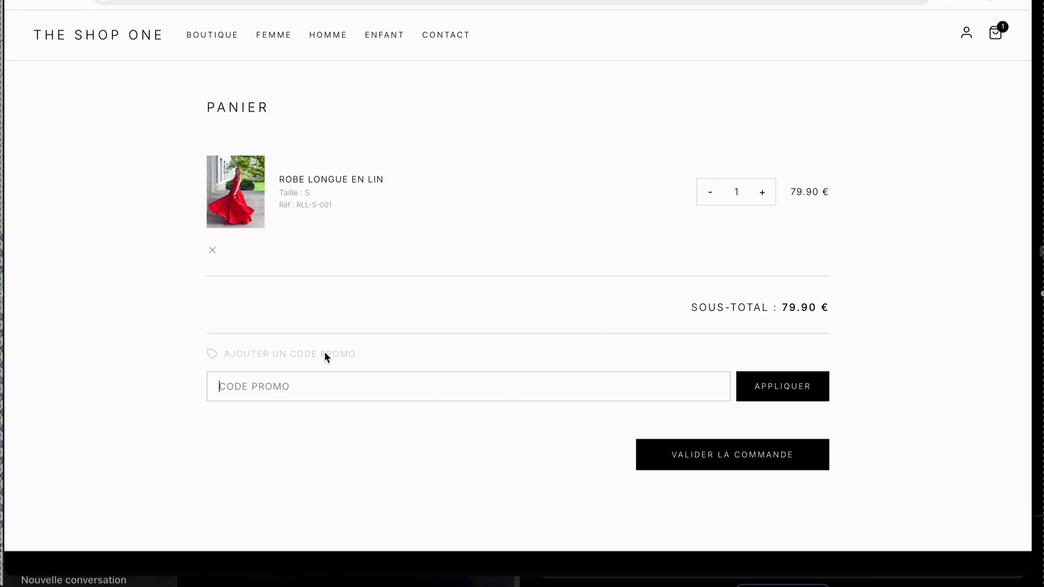
right_click(321, 384)
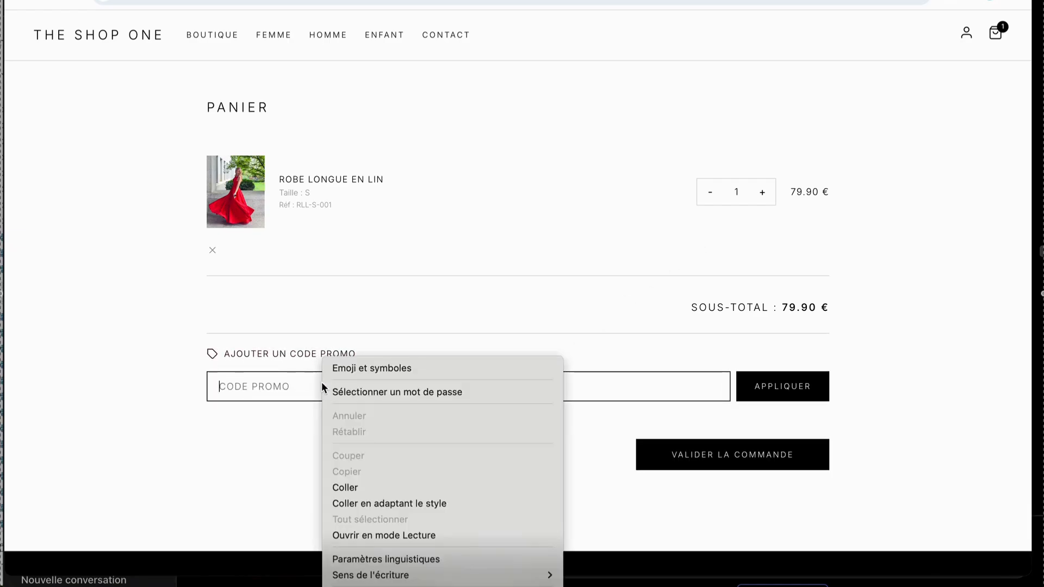
click(356, 488)
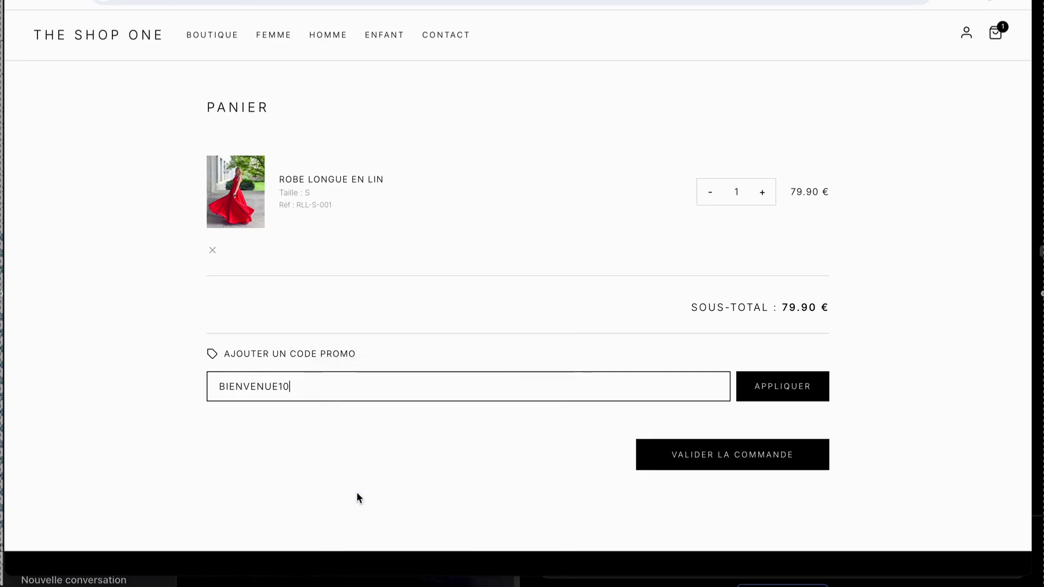
click(763, 394)
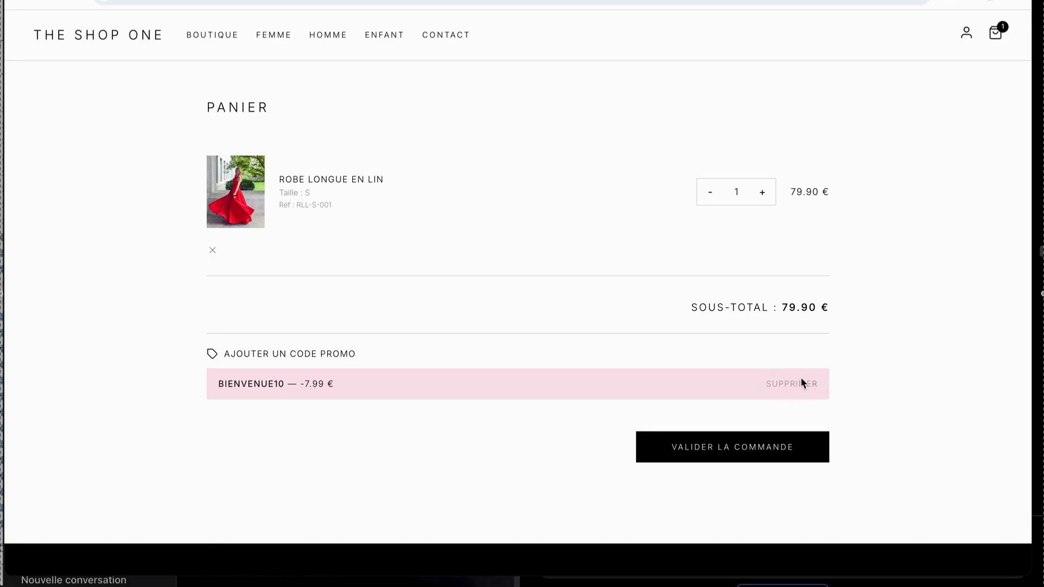
click(736, 452)
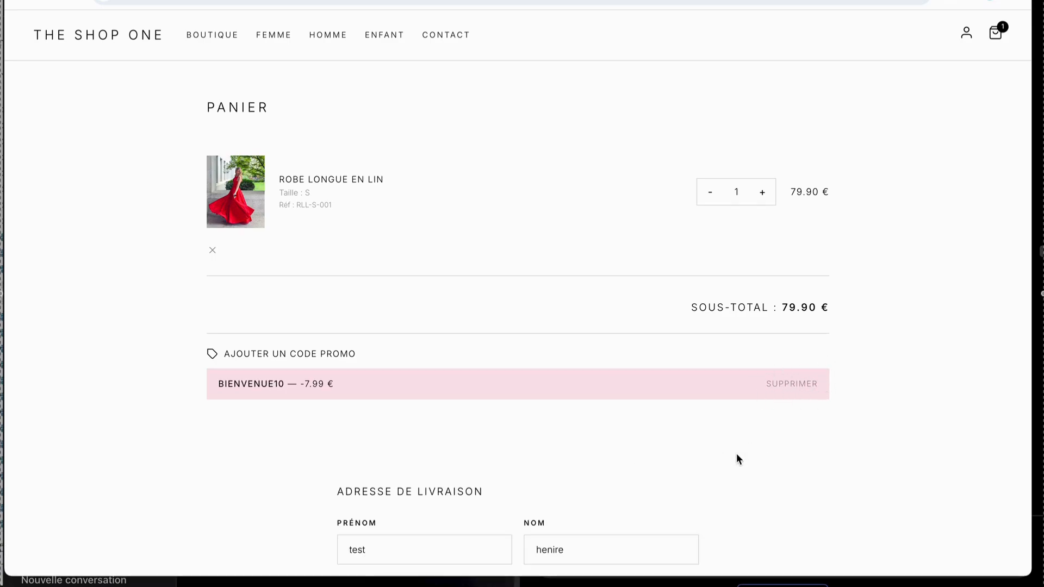
scroll(737, 460, down, 4)
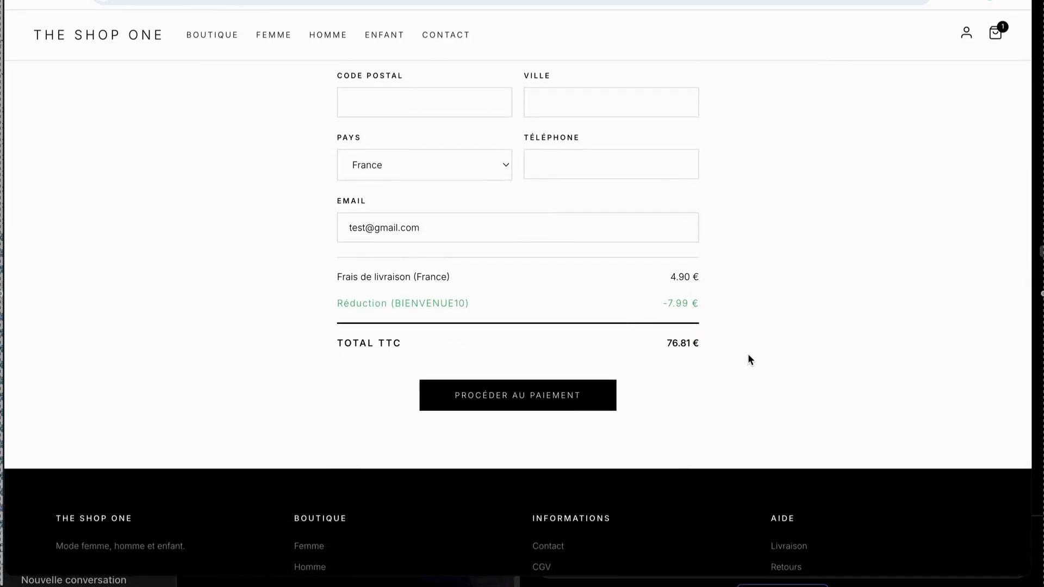
Switch to Dumble, choose an application linked to the existing site, start its setup and review the application description form.
key(super+Tab)
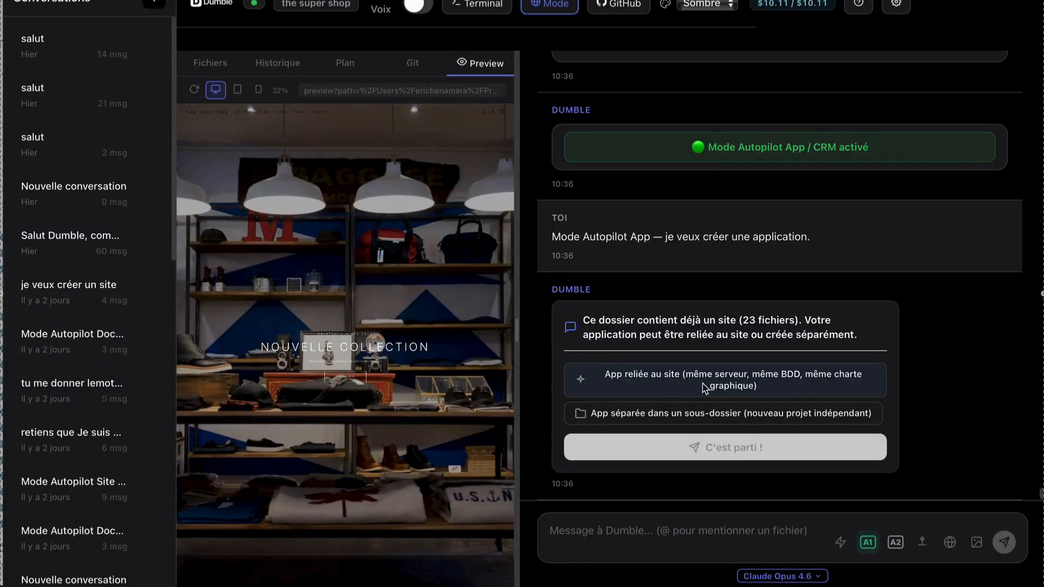
click(705, 387)
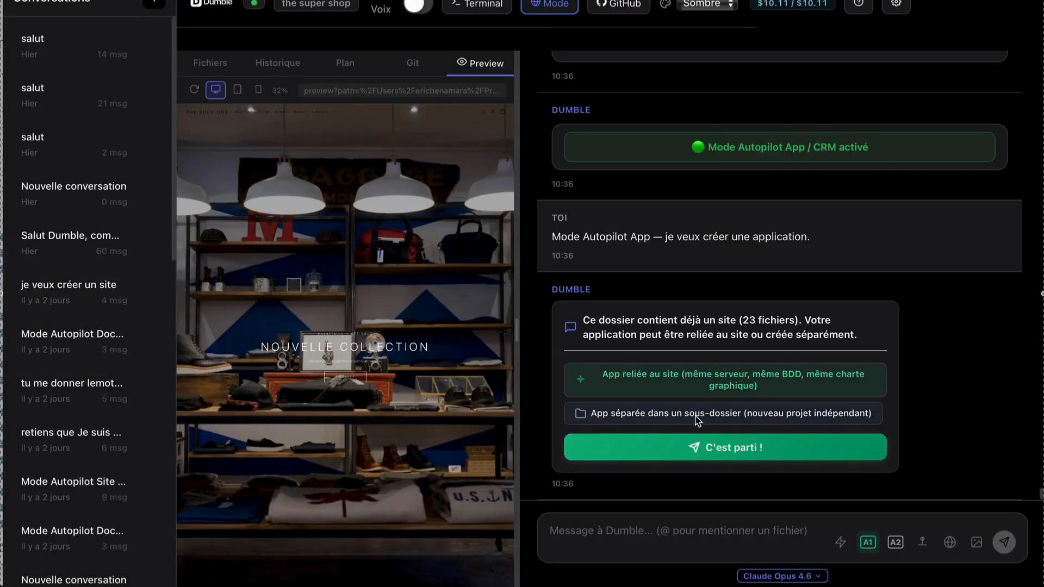
click(696, 446)
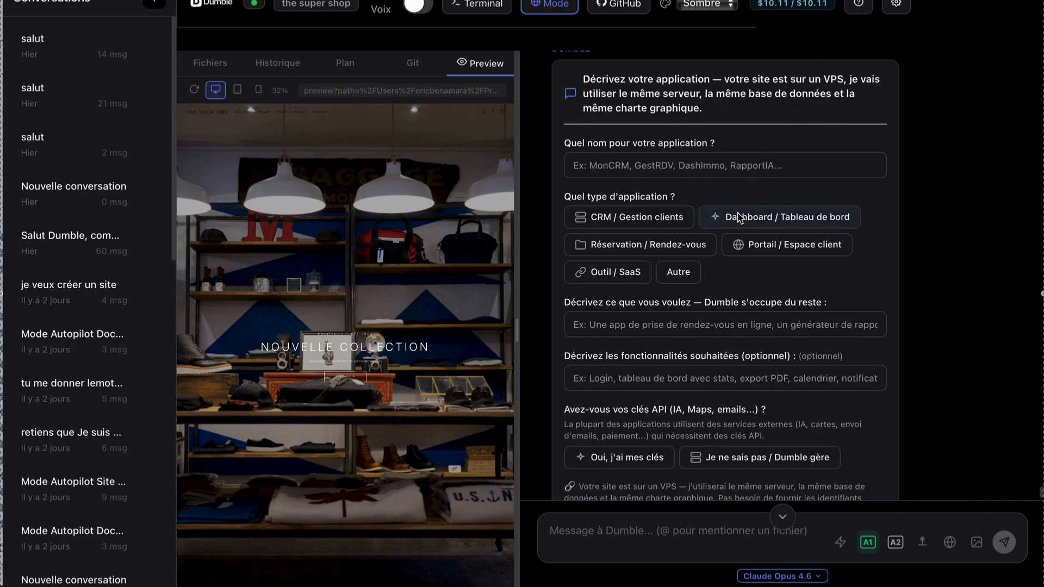
scroll(740, 217, down, 2)
scroll(740, 218, down, 1)
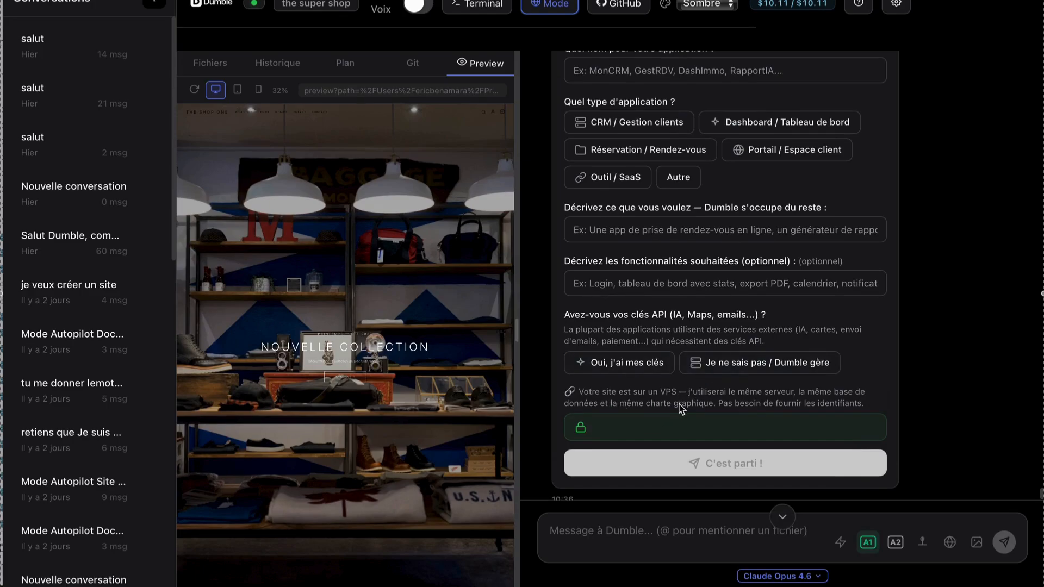
scroll(681, 405, up, 3)
scroll(680, 404, up, 1)
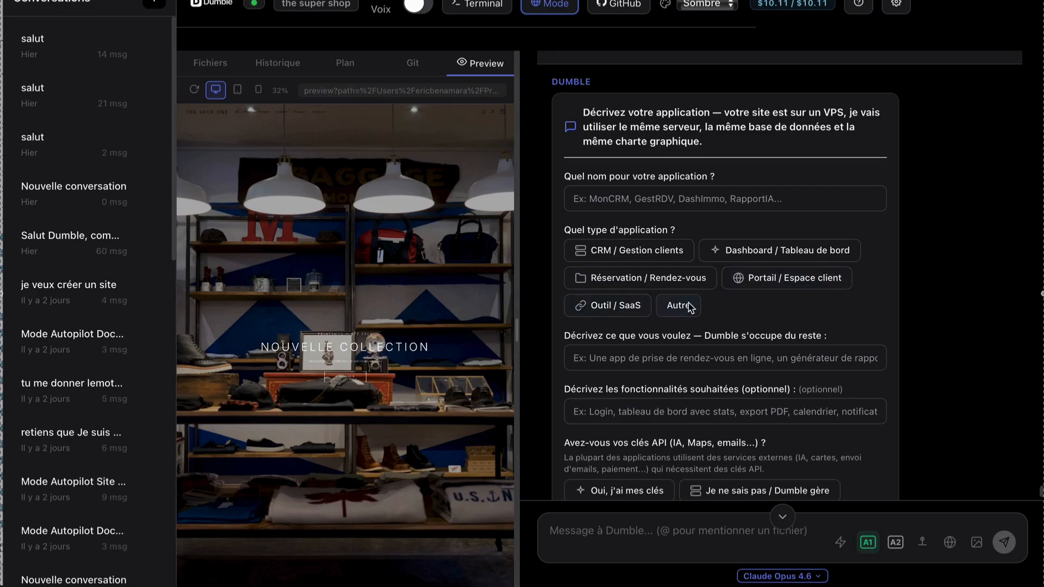
scroll(709, 309, down, 3)
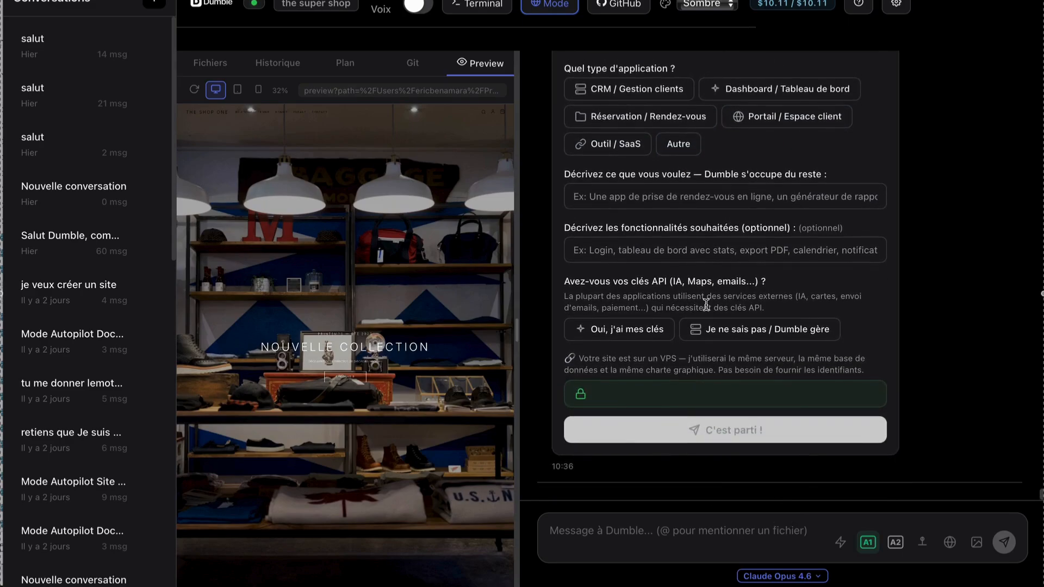
Deactivate the Autopilot 1 mode and begin writing a message to Dumble.
click(868, 543)
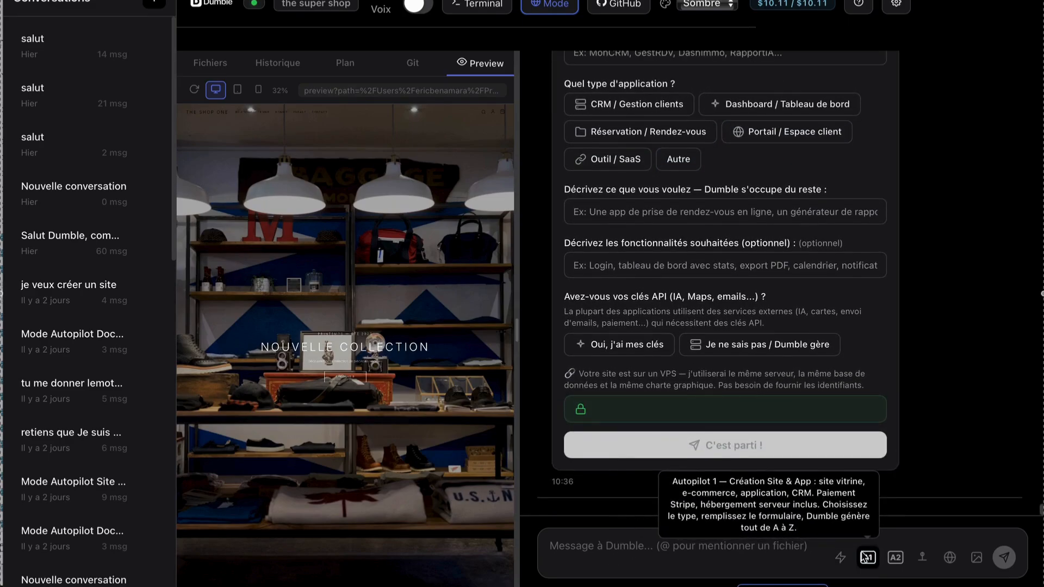
click(735, 560)
text(m)
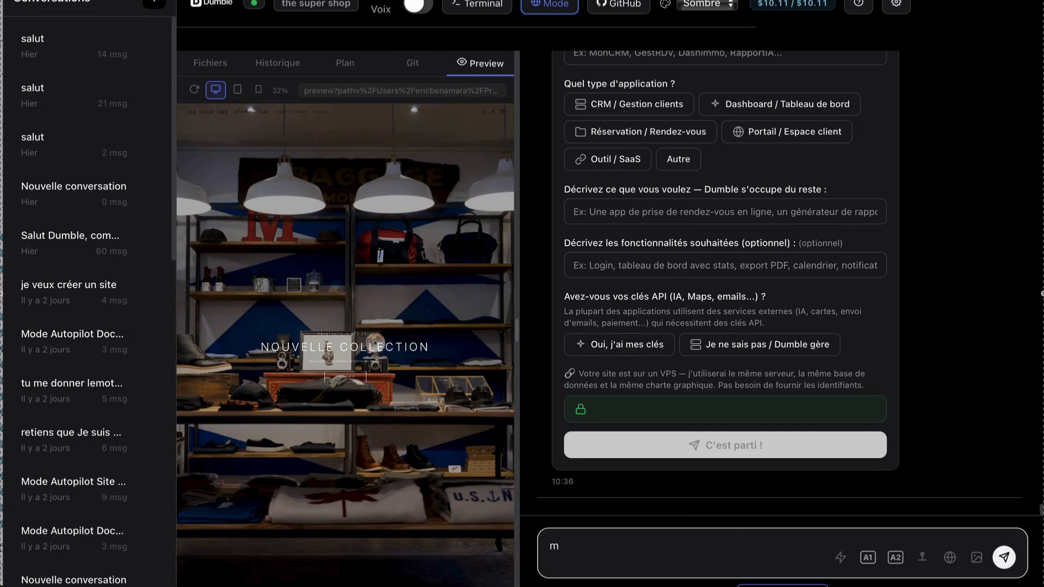